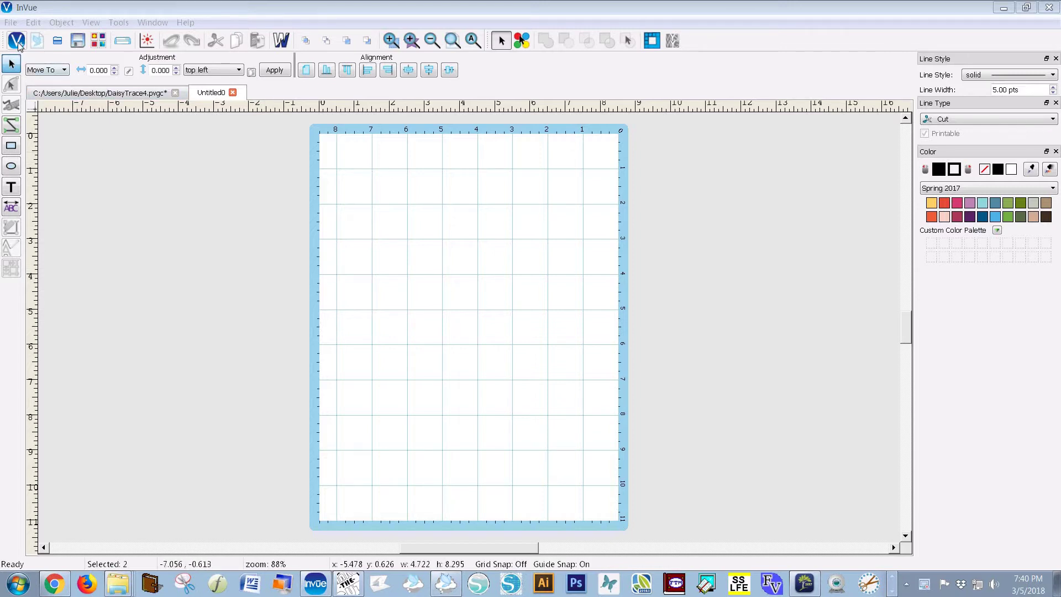
# Import the image DaisyImage_JF.JPG and move it toward the middle of the page, at about x 1.98, y 2.69
pyautogui.click(14, 26)
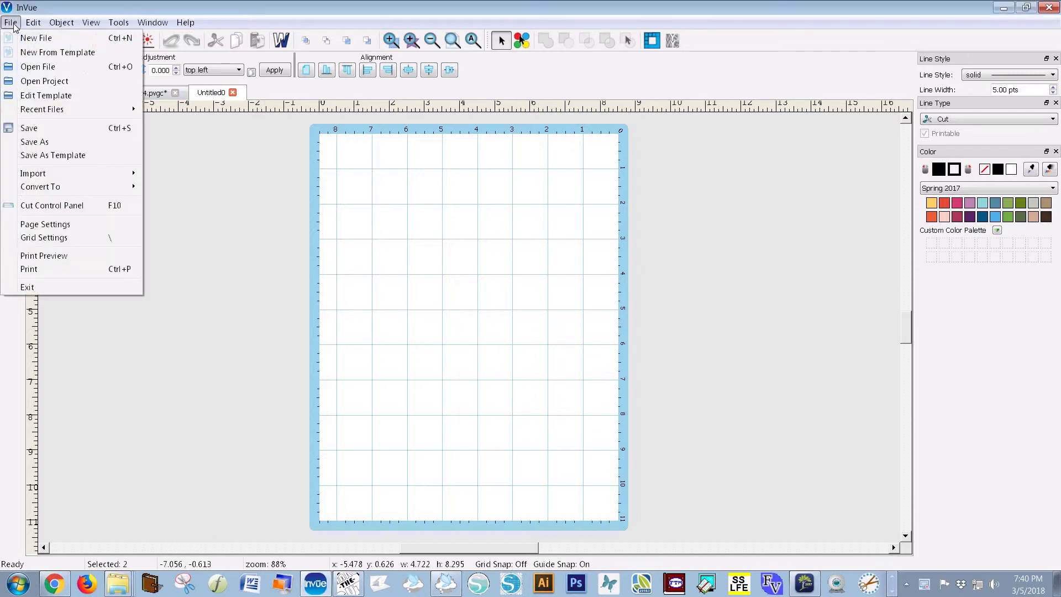
pyautogui.moveTo(81, 171)
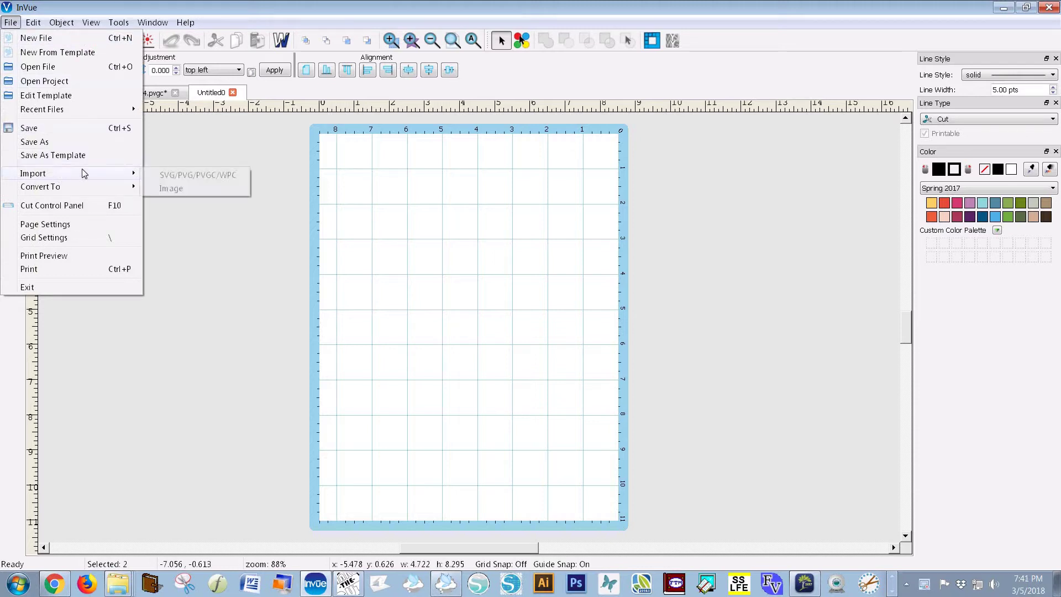
pyautogui.click(195, 189)
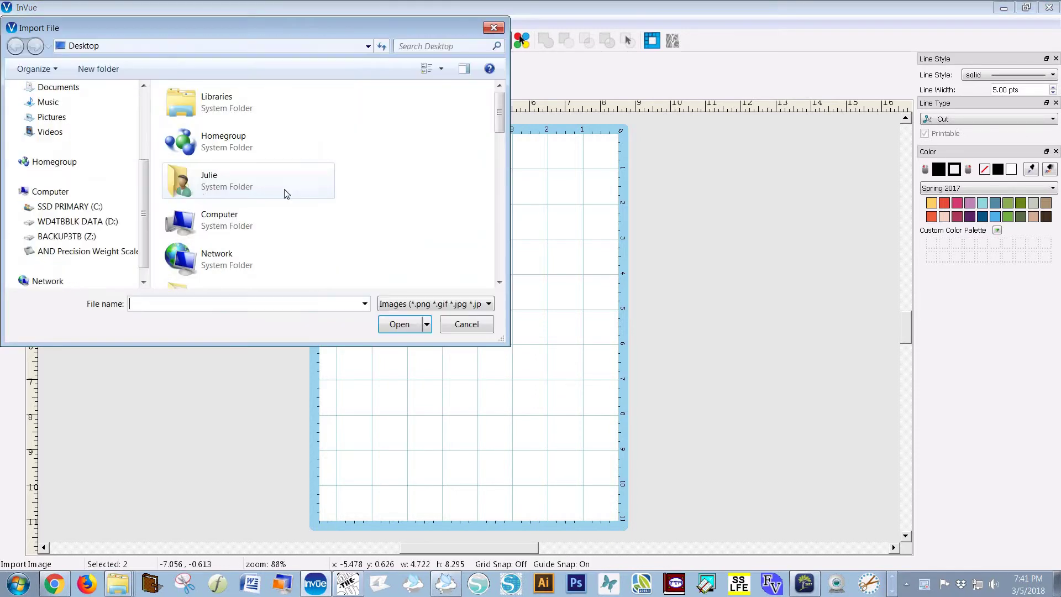
pyautogui.moveTo(499, 127); pyautogui.dragTo(393, 246)
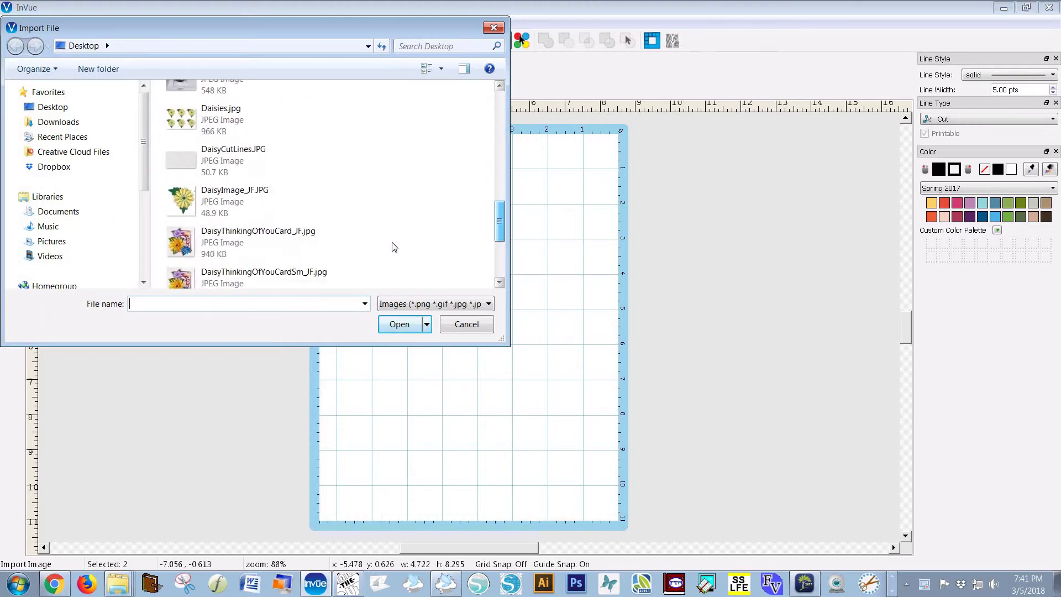
pyautogui.click(219, 205)
pyautogui.click(400, 324)
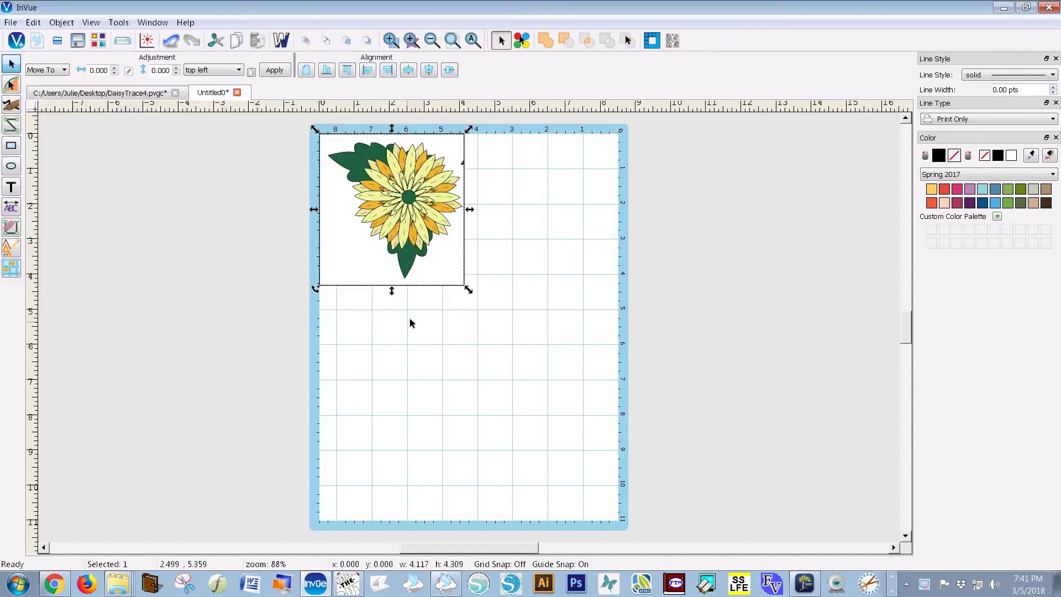
pyautogui.moveTo(415, 231); pyautogui.dragTo(485, 326)
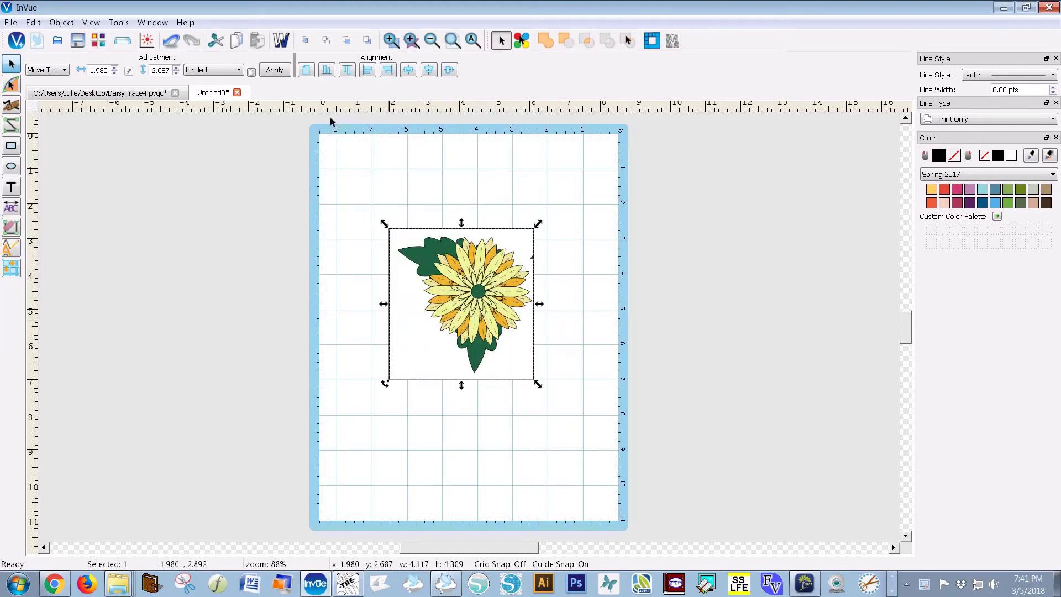
# Check the image in wireframe view, return to normal view and shift the image to about x 1.85, y 2.29
pyautogui.click(281, 40)
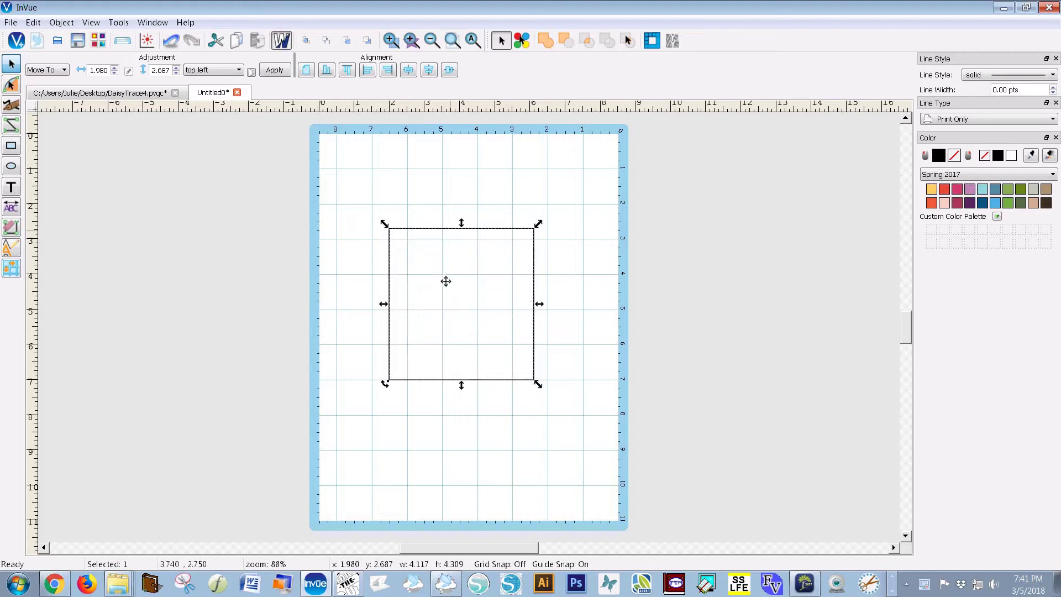
pyautogui.click(285, 43)
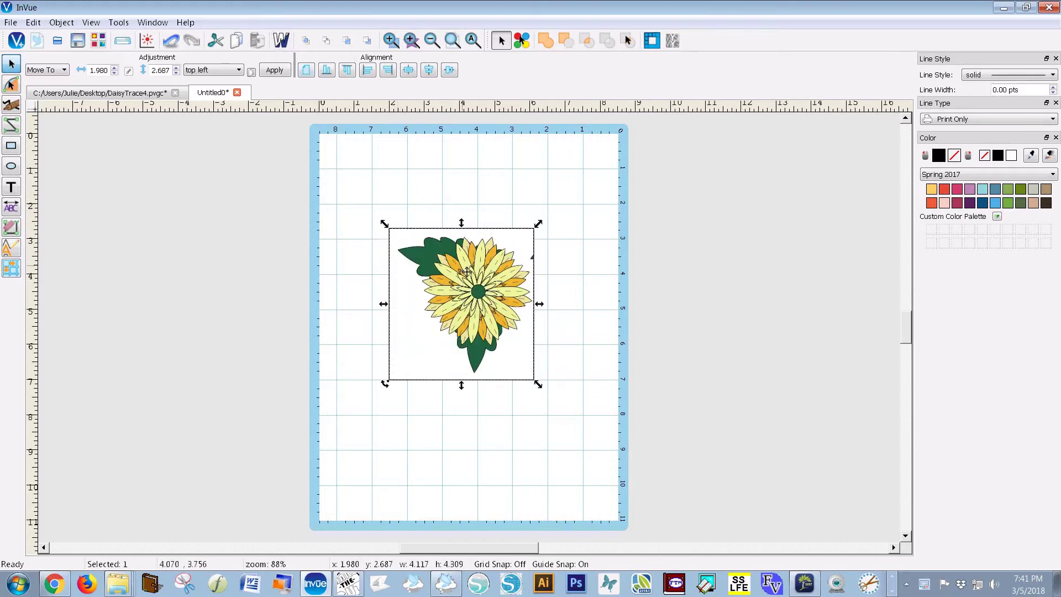
pyautogui.moveTo(467, 271)
pyautogui.mouseDown()
pyautogui.moveTo(467, 247)
pyautogui.moveTo(463, 259)
pyautogui.mouseUp()
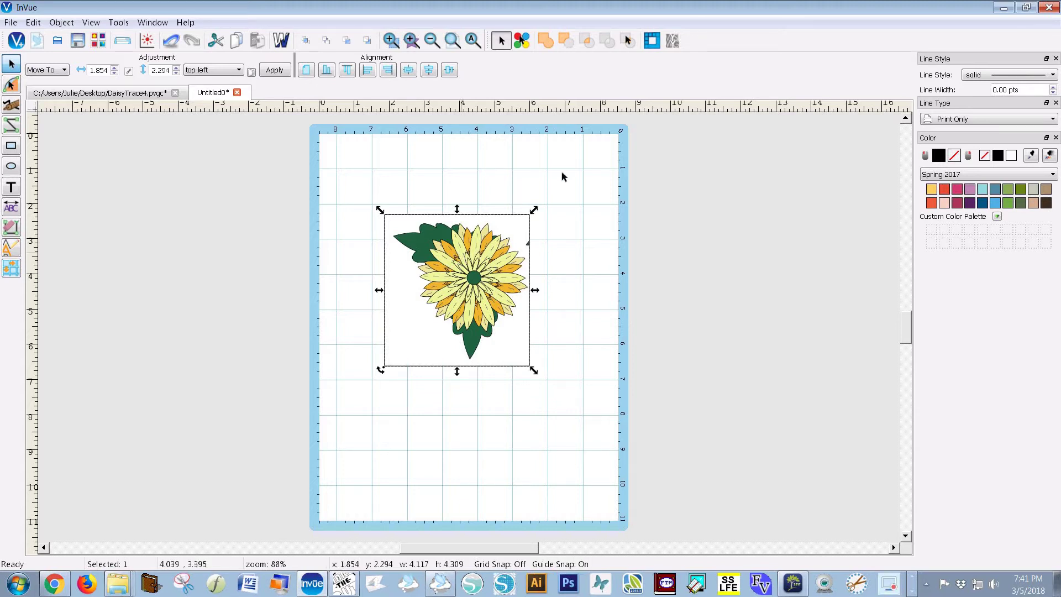
# Start a Silhouette vectorization of the daisy image and set its advanced brightness to -107
pyautogui.click(650, 45)
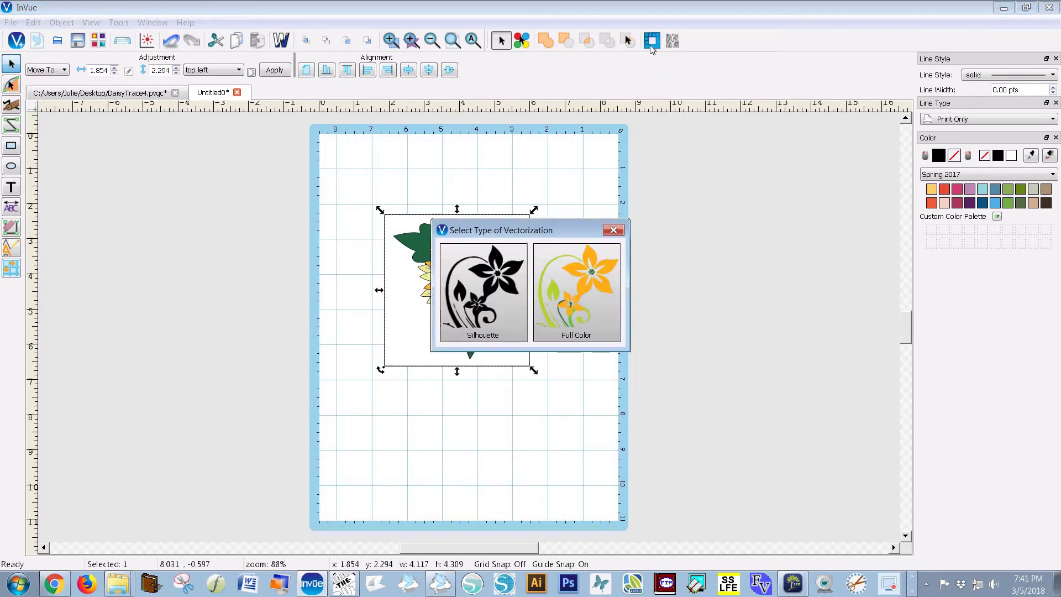
pyautogui.click(484, 293)
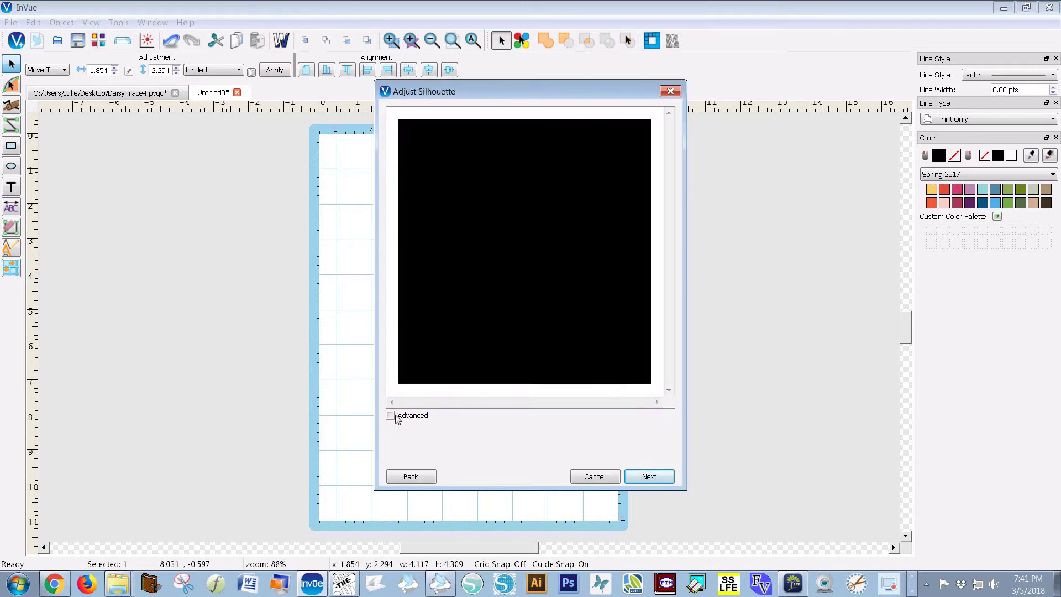
pyautogui.click(390, 416)
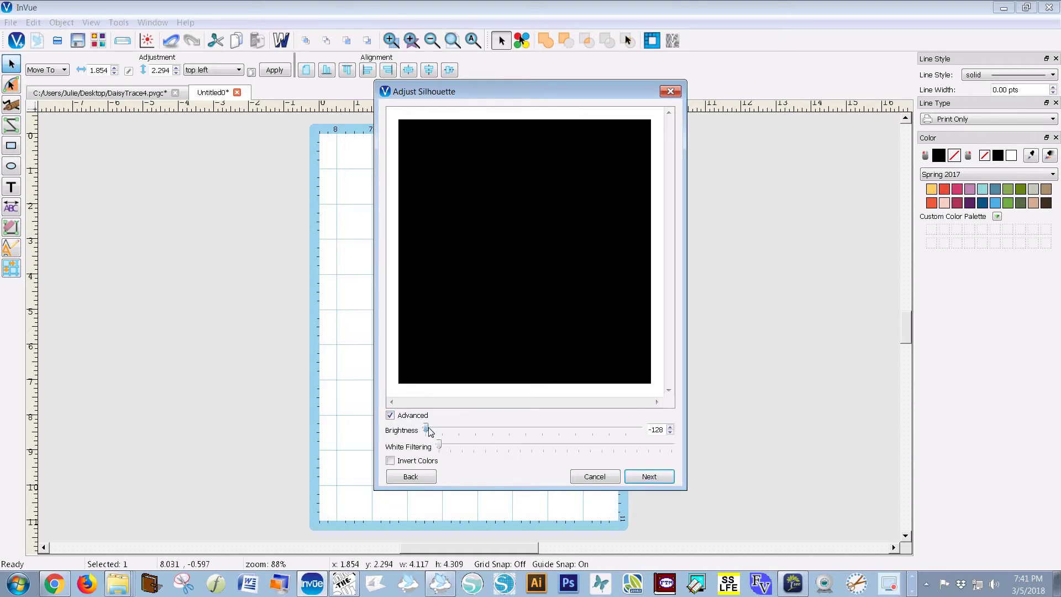
pyautogui.moveTo(429, 431); pyautogui.dragTo(443, 432)
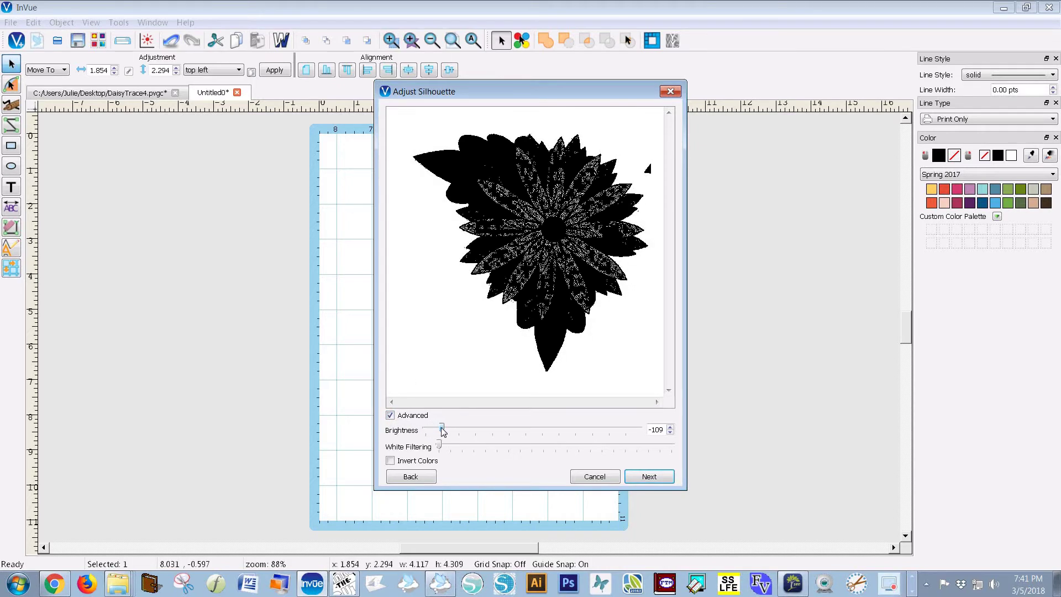
pyautogui.moveTo(443, 431); pyautogui.dragTo(442, 432)
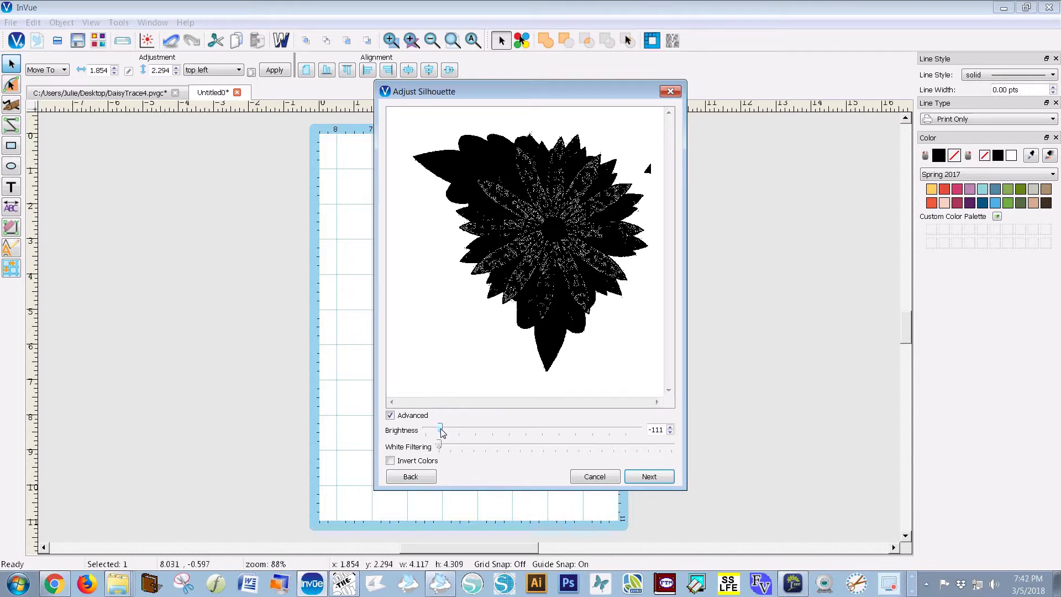
pyautogui.moveTo(442, 432); pyautogui.dragTo(443, 433)
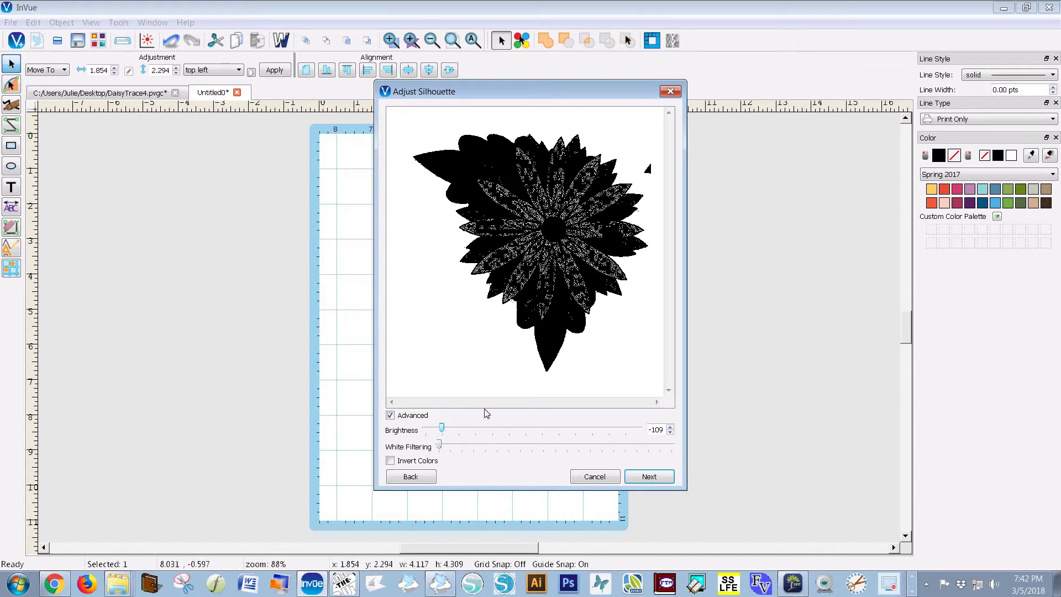
pyautogui.click(670, 436)
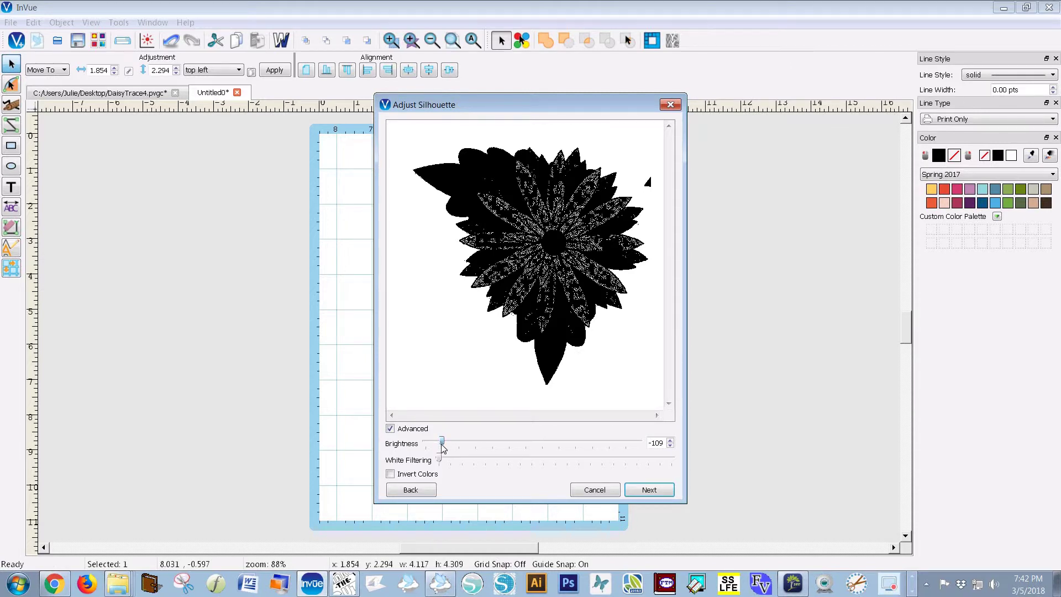
pyautogui.moveTo(442, 447); pyautogui.dragTo(442, 448)
pyautogui.moveTo(445, 442); pyautogui.dragTo(446, 442)
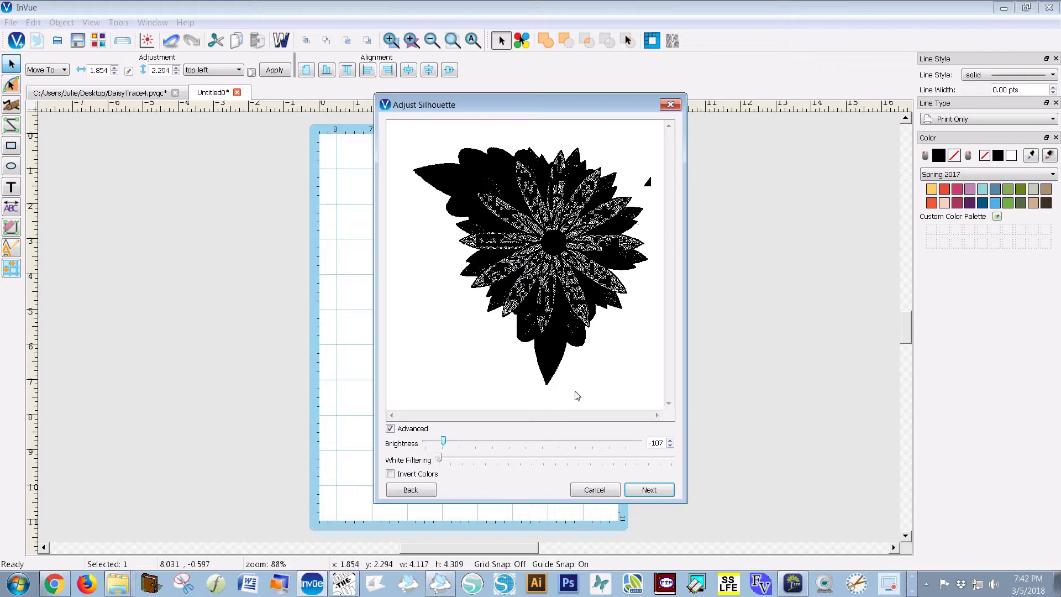
# Preview the silhouette trace, set Remove Small Objects to its maximum and finish the vectorization
pyautogui.click(648, 491)
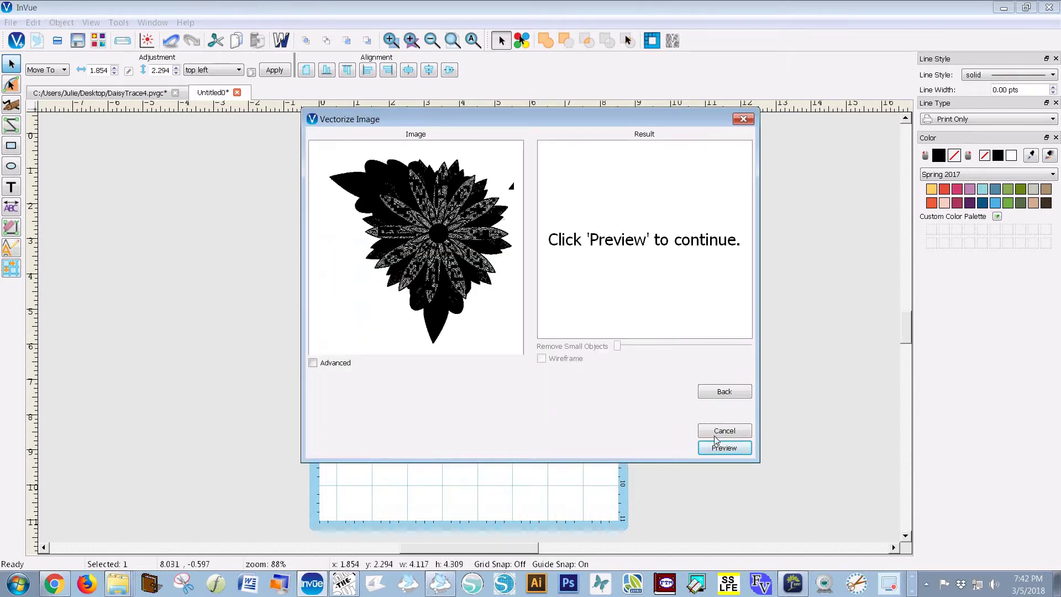
pyautogui.click(716, 453)
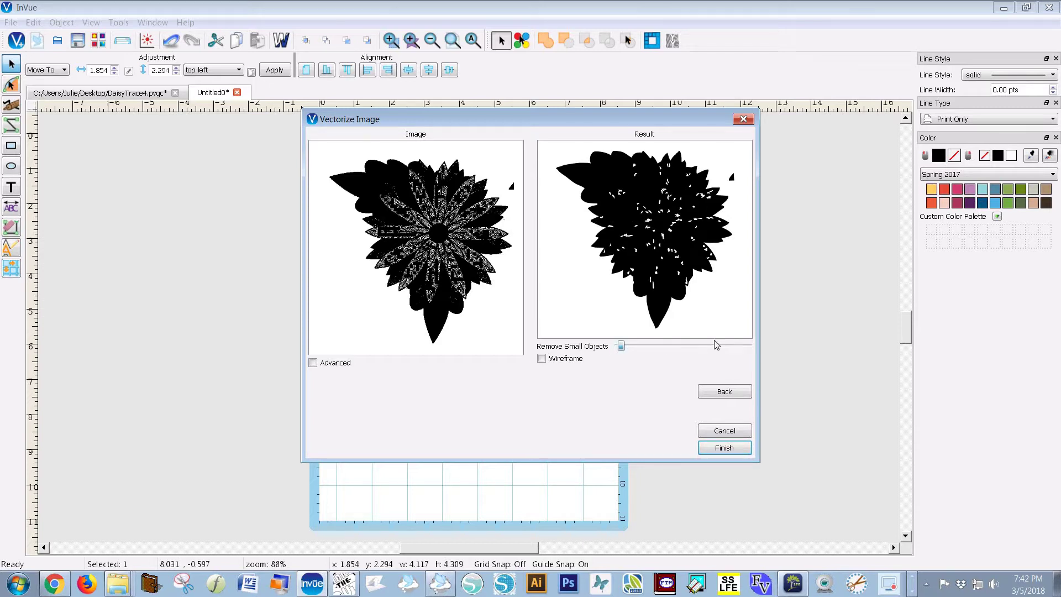
pyautogui.moveTo(624, 345); pyautogui.dragTo(719, 346)
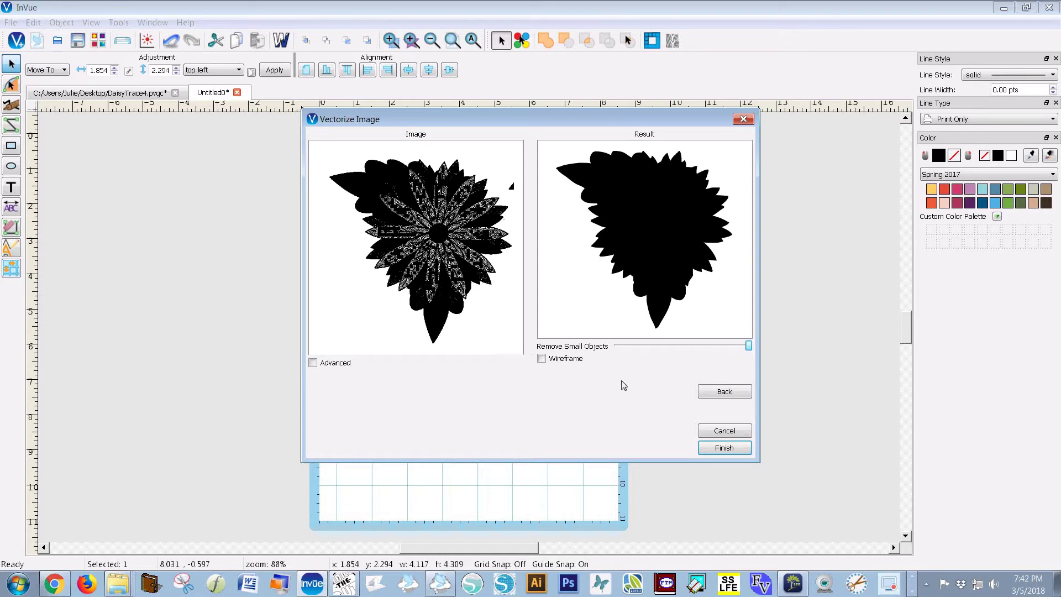
pyautogui.click(724, 447)
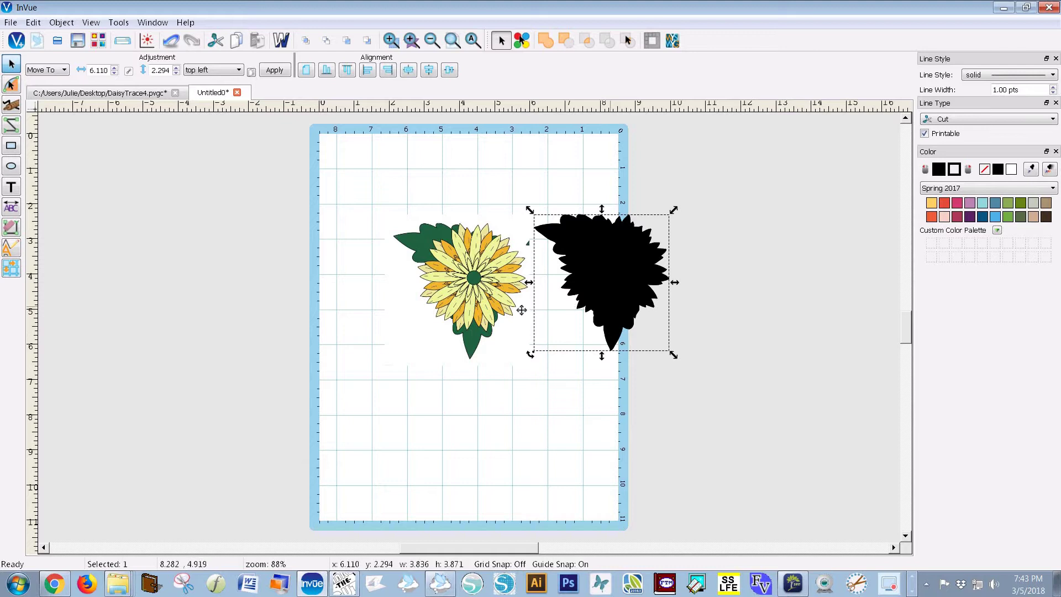
# Place the traced black silhouette over the daisy image and set its fill to none
pyautogui.click(470, 315)
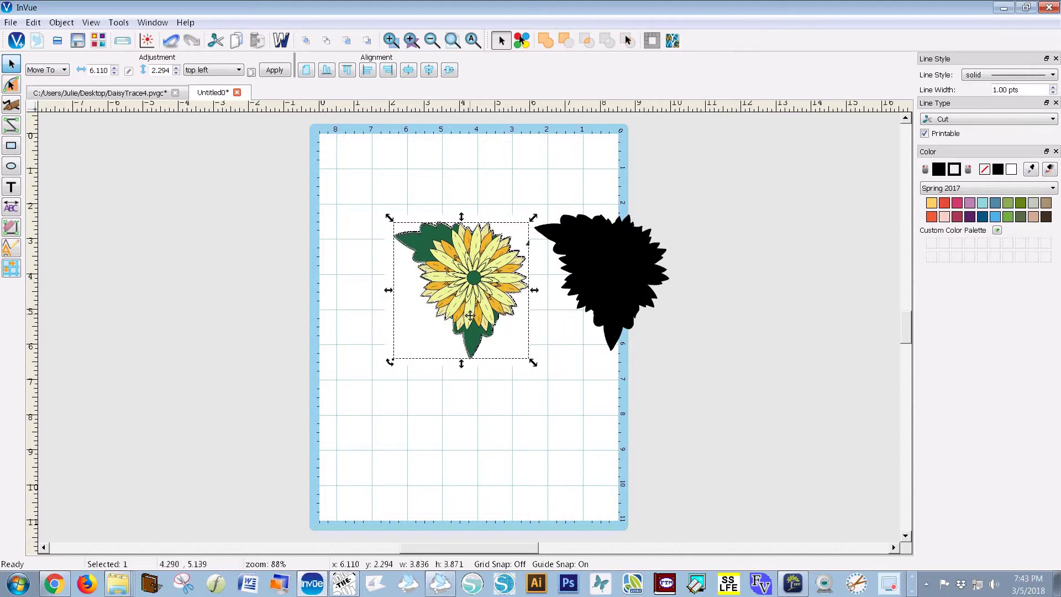
pyautogui.moveTo(469, 315); pyautogui.dragTo(469, 316)
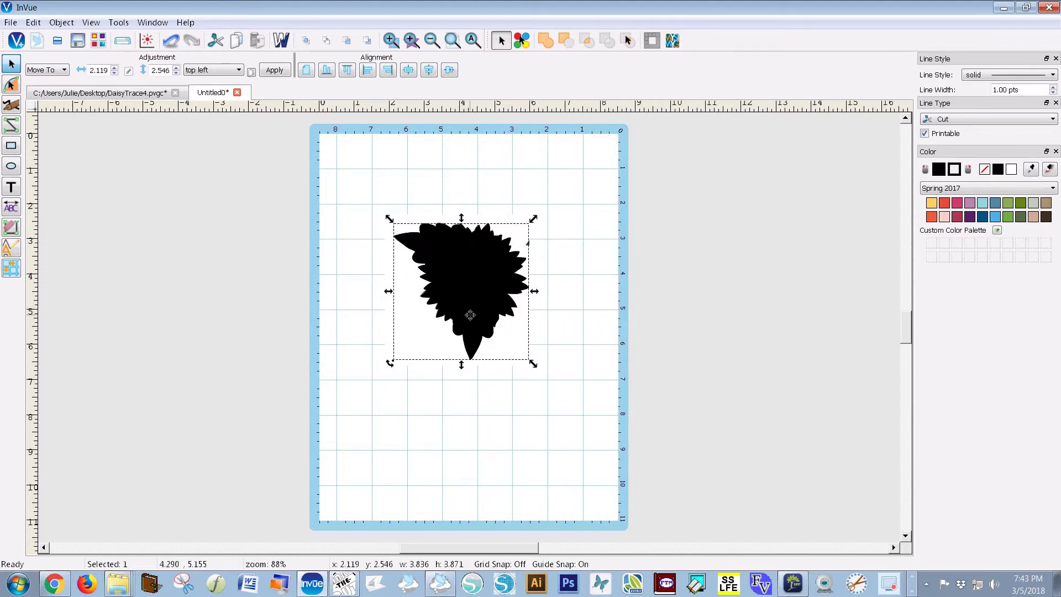
pyautogui.click(984, 170)
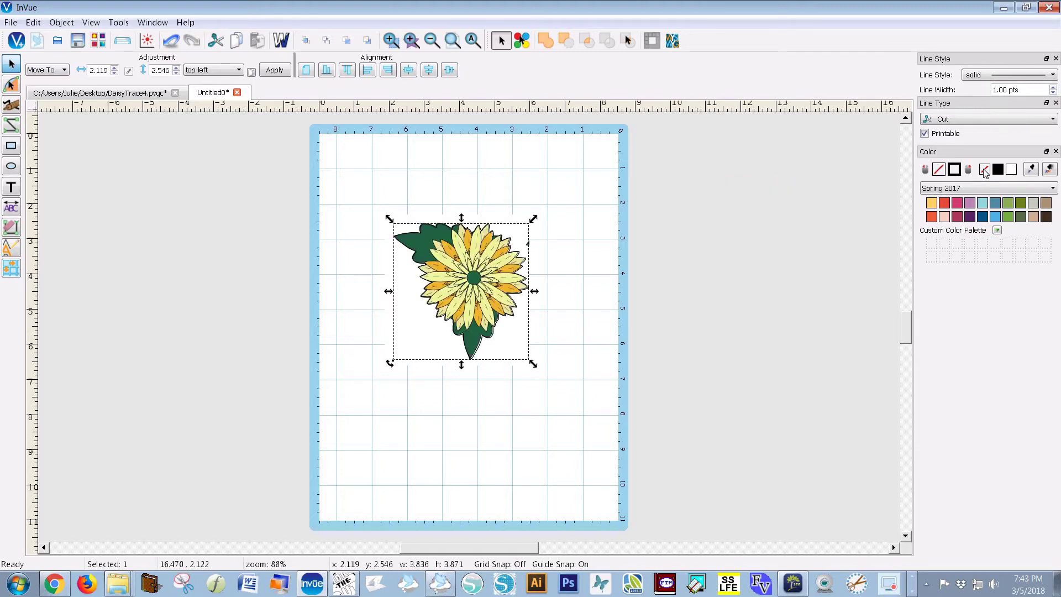
# Nudge the daisy image to about x 1.88, y 2.30 so it lines up with the traced cut outline
pyautogui.click(389, 41)
pyautogui.moveTo(371, 187); pyautogui.dragTo(553, 339)
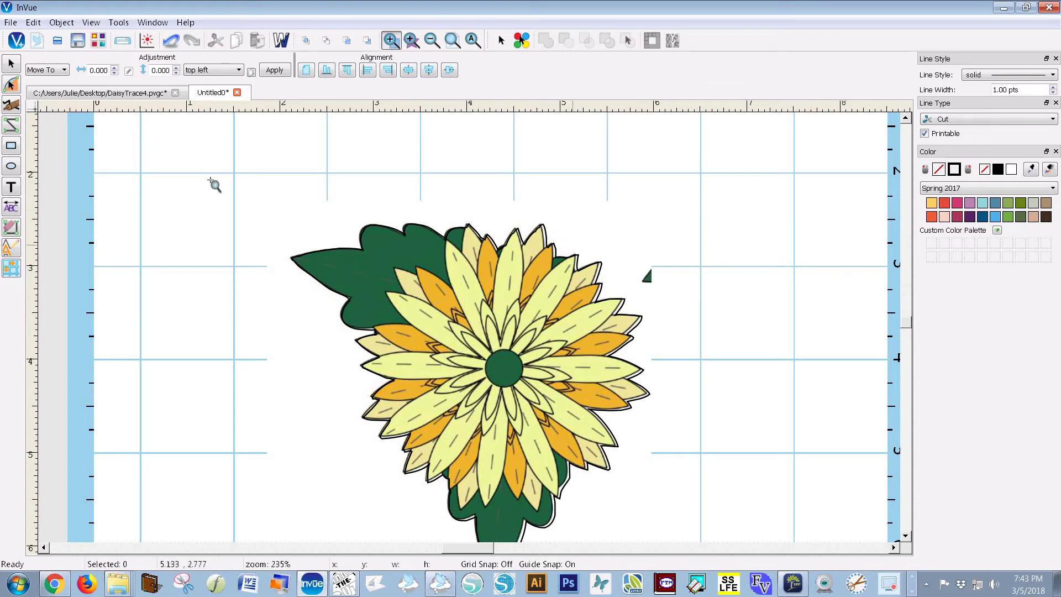
pyautogui.click(12, 65)
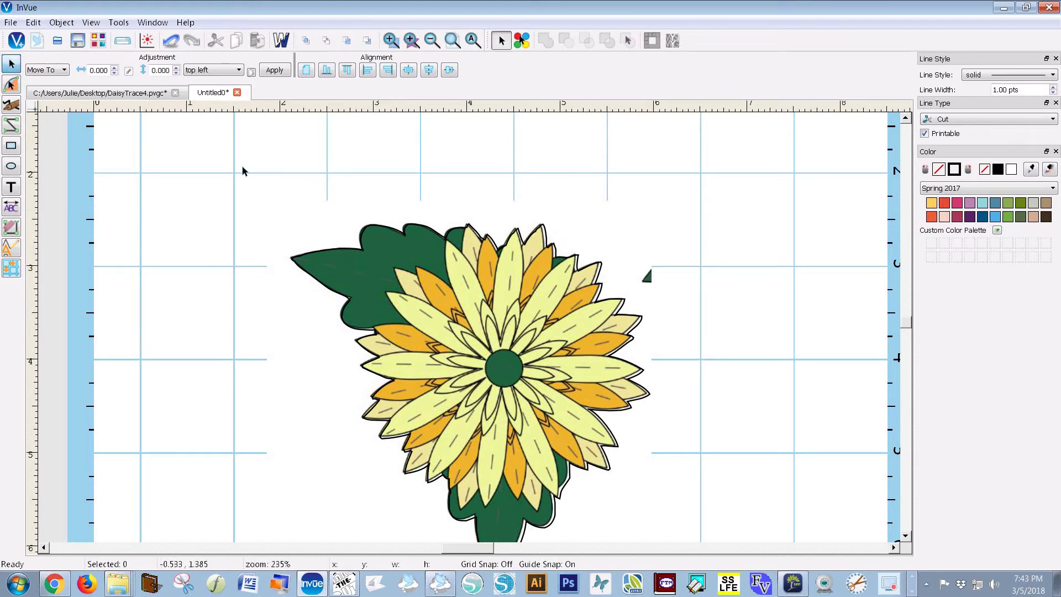
pyautogui.click(434, 300)
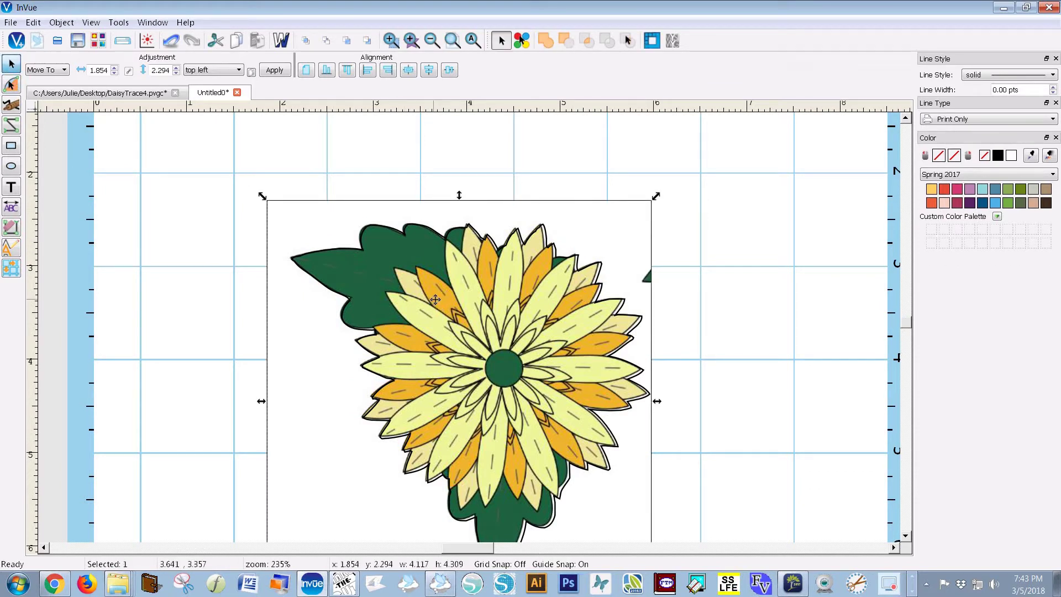
pyautogui.moveTo(436, 299); pyautogui.dragTo(437, 300)
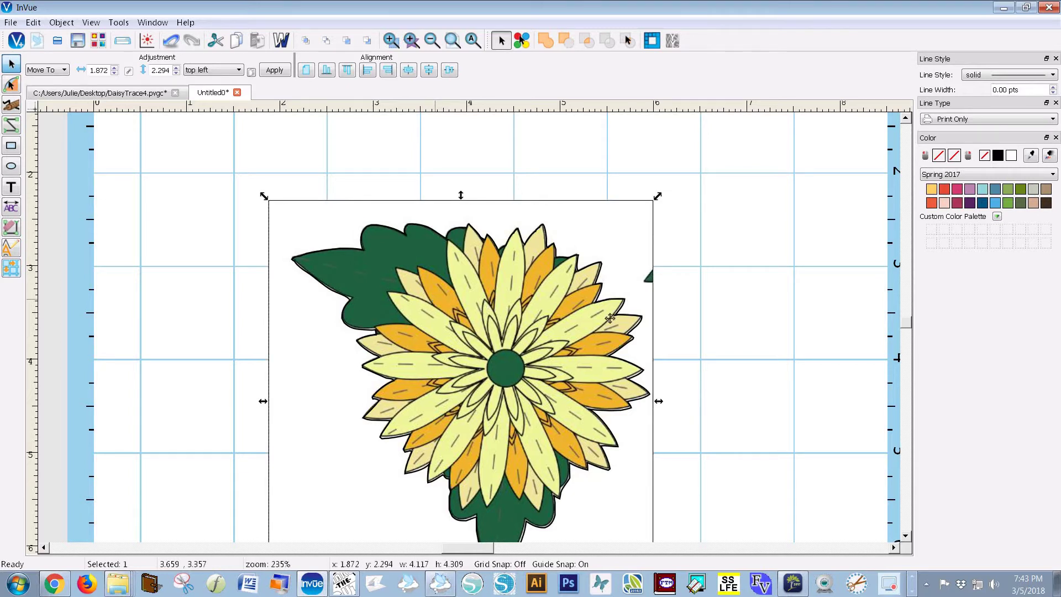
pyautogui.moveTo(609, 330); pyautogui.dragTo(609, 329)
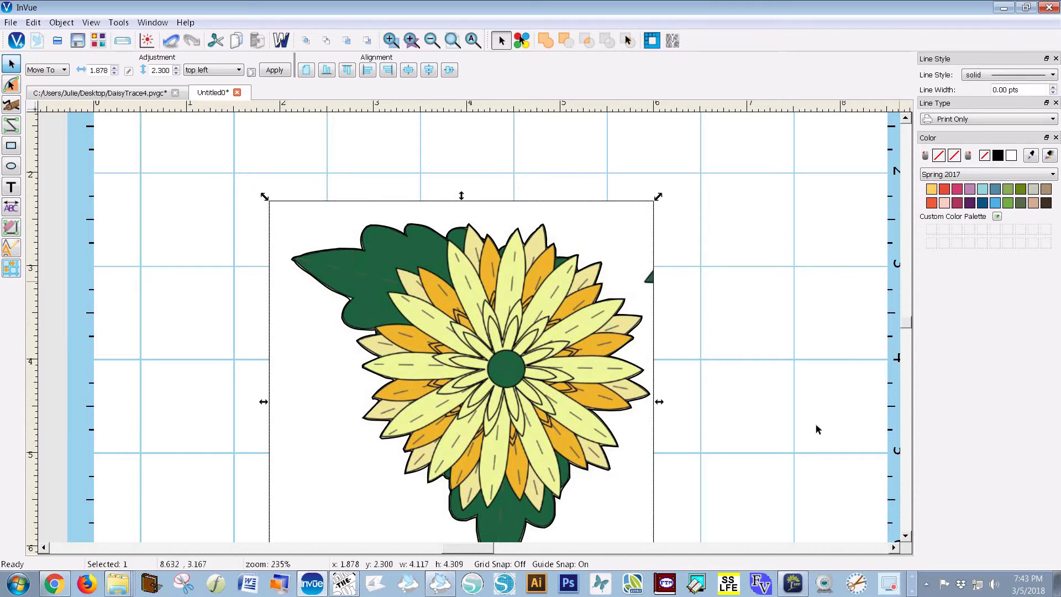
# Select the traced cut outline around the daisy and set its line width to 1.25 pts
pyautogui.scroll(-3, 815, 423)
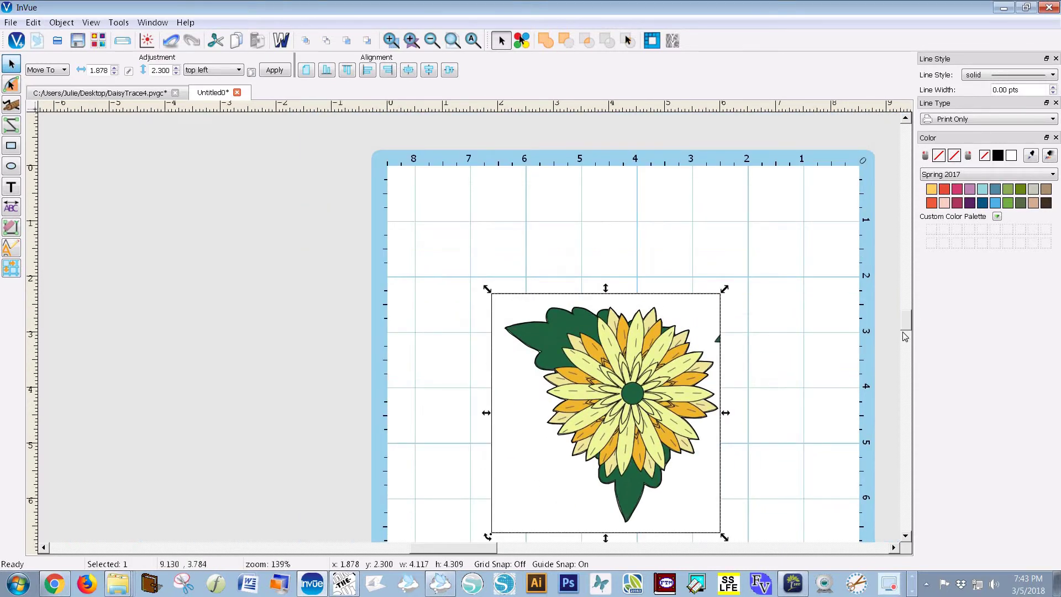
pyautogui.moveTo(905, 320)
pyautogui.mouseDown()
pyautogui.moveTo(905, 330)
pyautogui.moveTo(905, 316)
pyautogui.mouseUp()
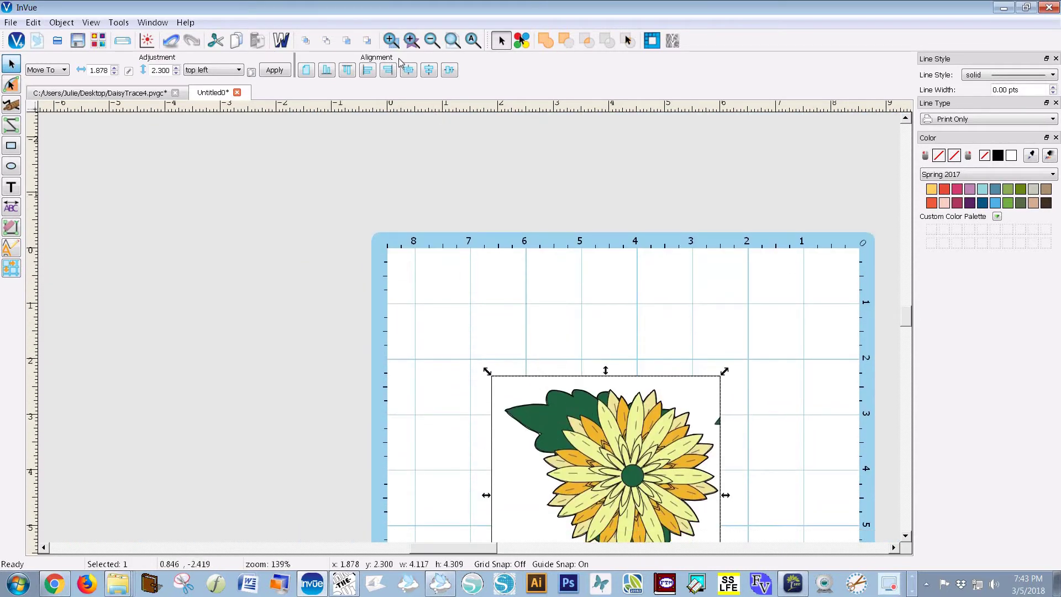
pyautogui.click(390, 41)
pyautogui.moveTo(463, 365); pyautogui.dragTo(864, 430)
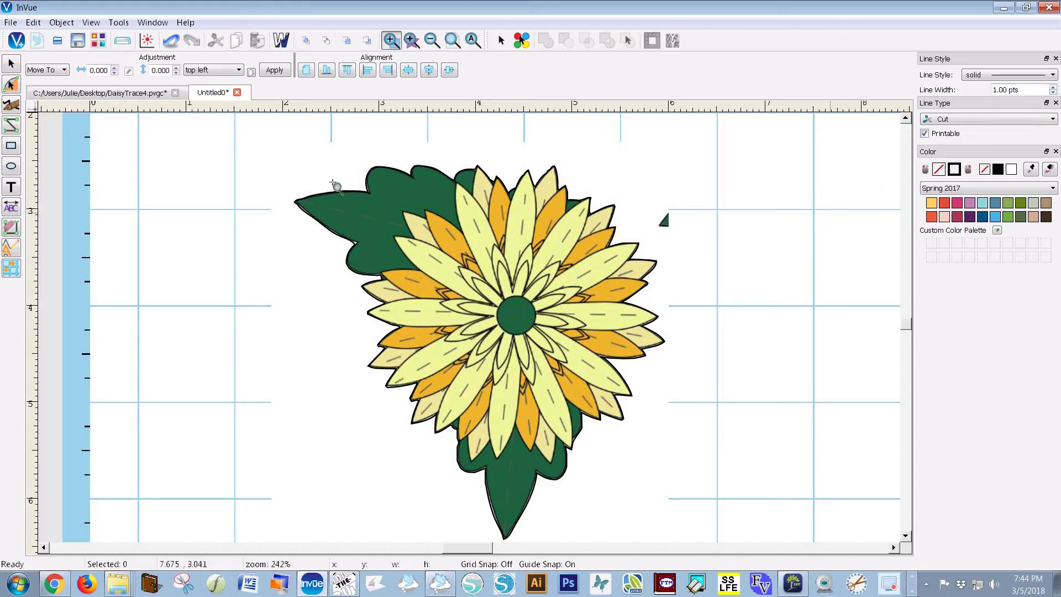
pyautogui.click(13, 67)
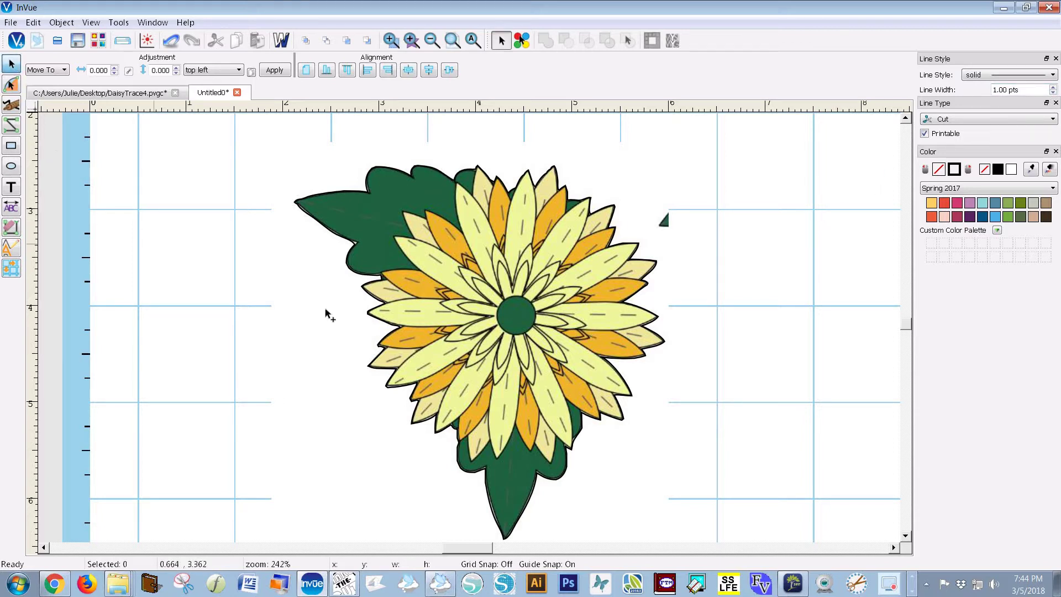
pyautogui.click(375, 299)
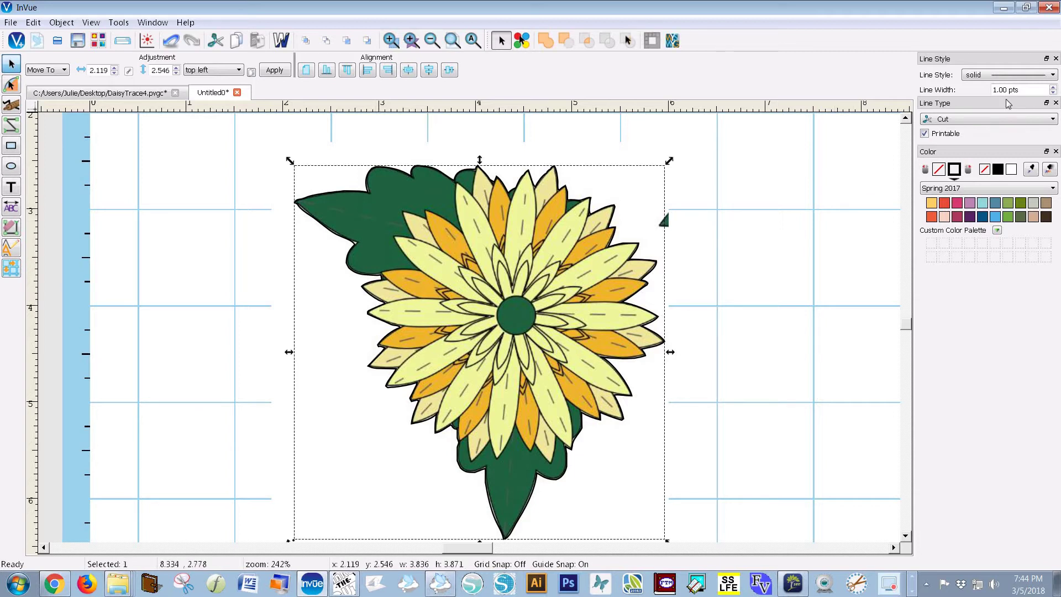
pyautogui.click(1053, 87)
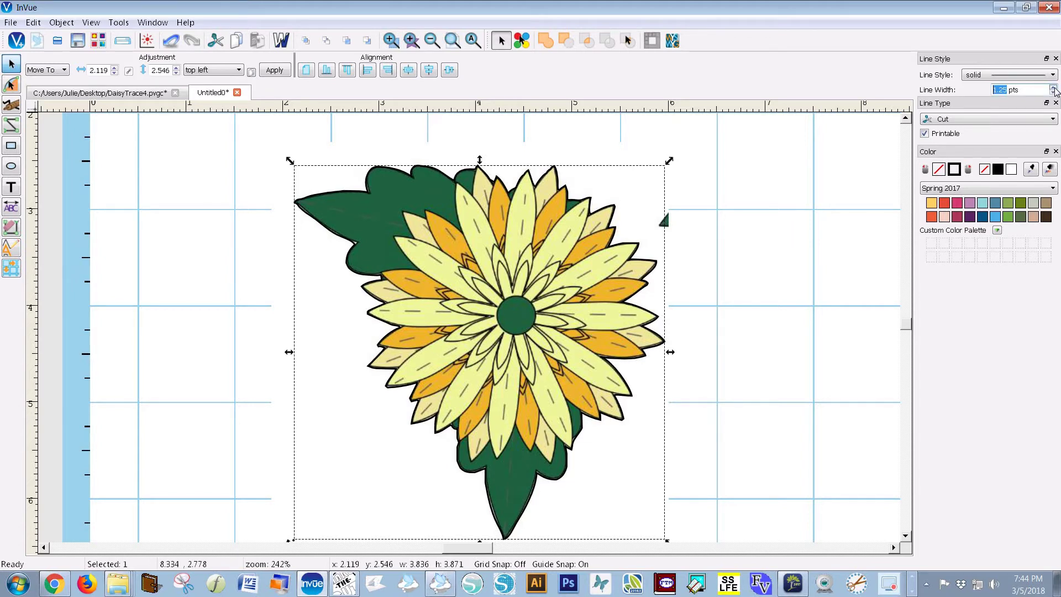
# Thicken the traced cut outline around the daisy by raising its line width to 5.00 pts, and clear the selection
pyautogui.click(1053, 87)
pyautogui.click(1053, 87)
pyautogui.click(1053, 88)
pyautogui.click(1053, 87)
pyautogui.click(1053, 88)
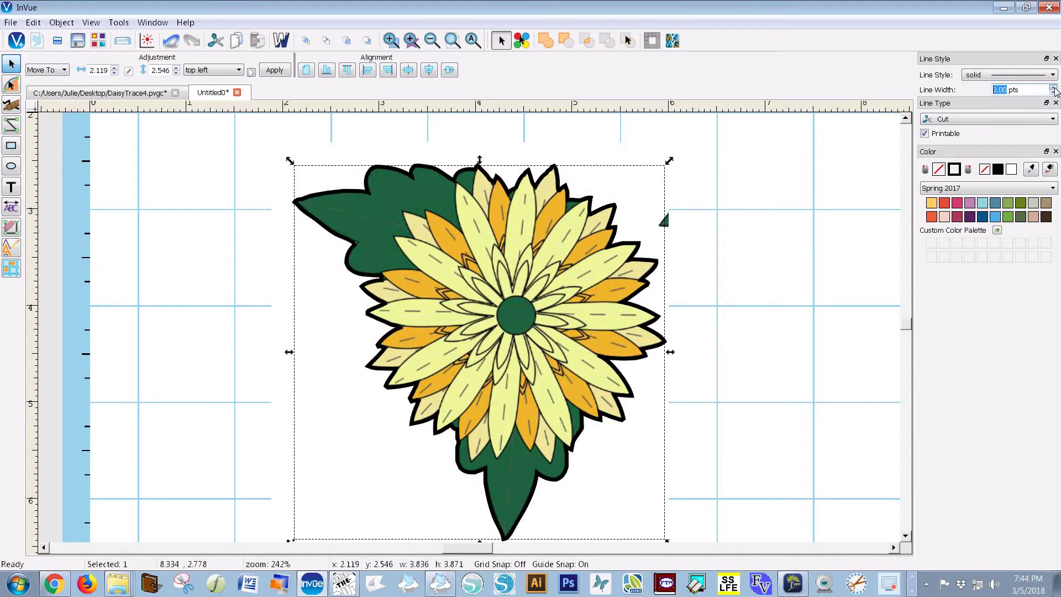
pyautogui.click(1053, 87)
pyautogui.click(1053, 87)
pyautogui.click(1053, 87)
pyautogui.click(1053, 87)
pyautogui.click(1054, 88)
pyautogui.click(1053, 87)
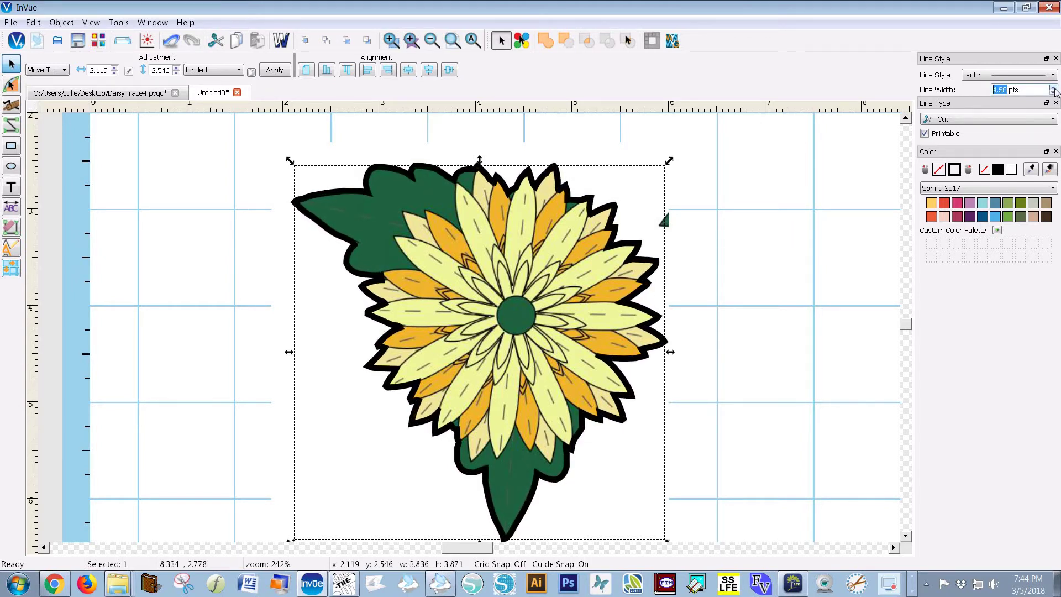
pyautogui.click(1053, 88)
pyautogui.click(1053, 87)
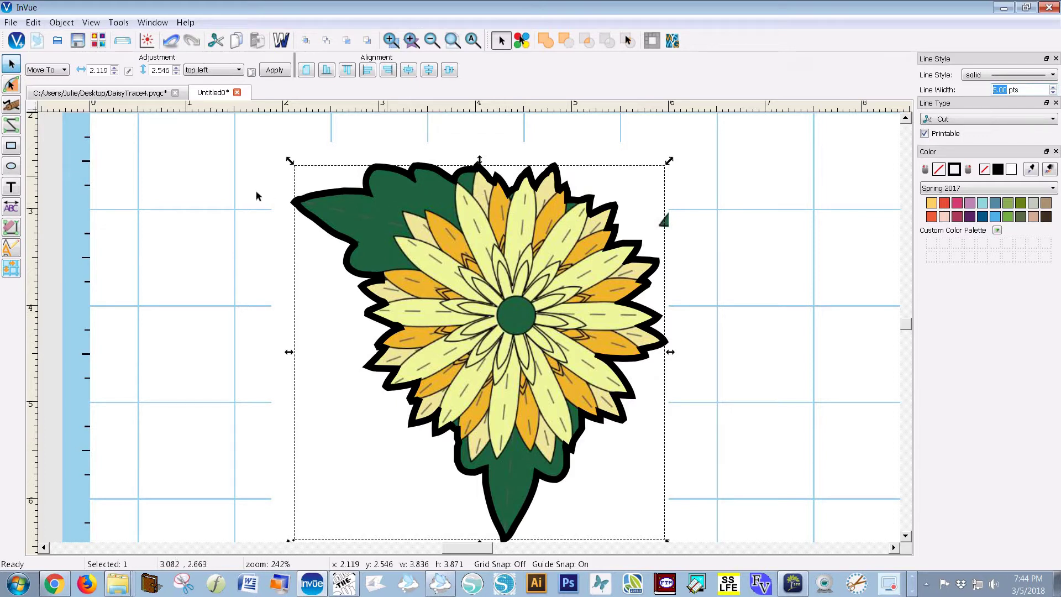
pyautogui.click(229, 205)
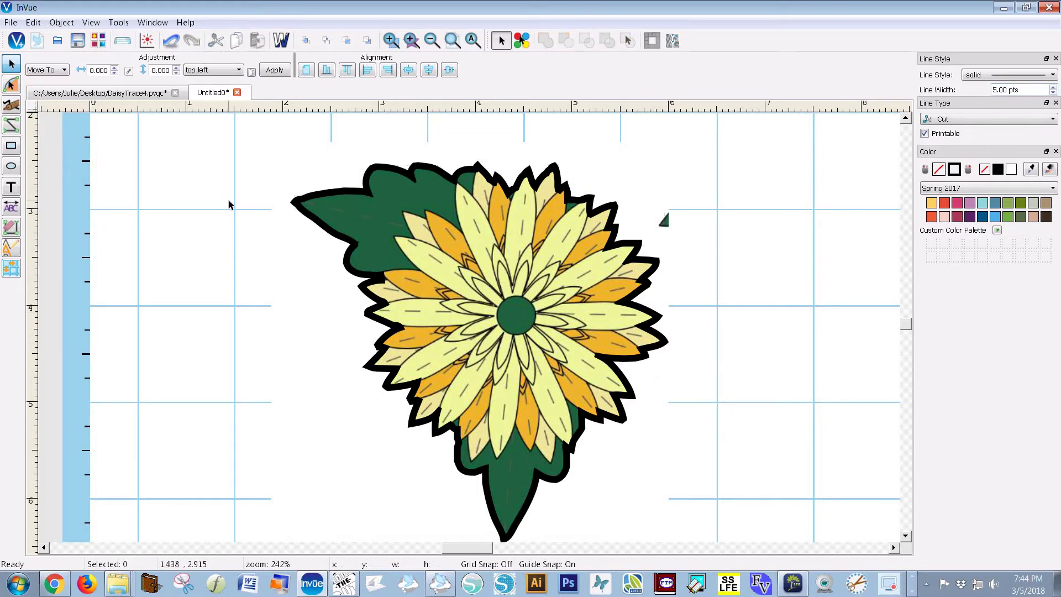
# Select the outline and daisy image together and inspect them enlarged in a print preview, closing the preview when done
pyautogui.hotkey('ctrl', 'a')
pyautogui.click(10, 22)
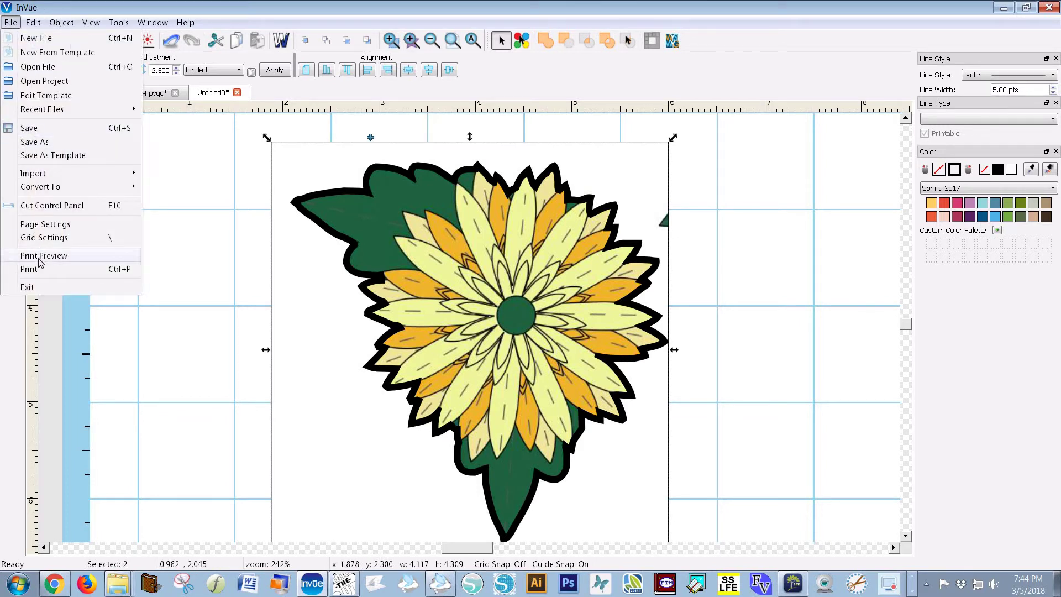
pyautogui.click(42, 260)
pyautogui.click(569, 308)
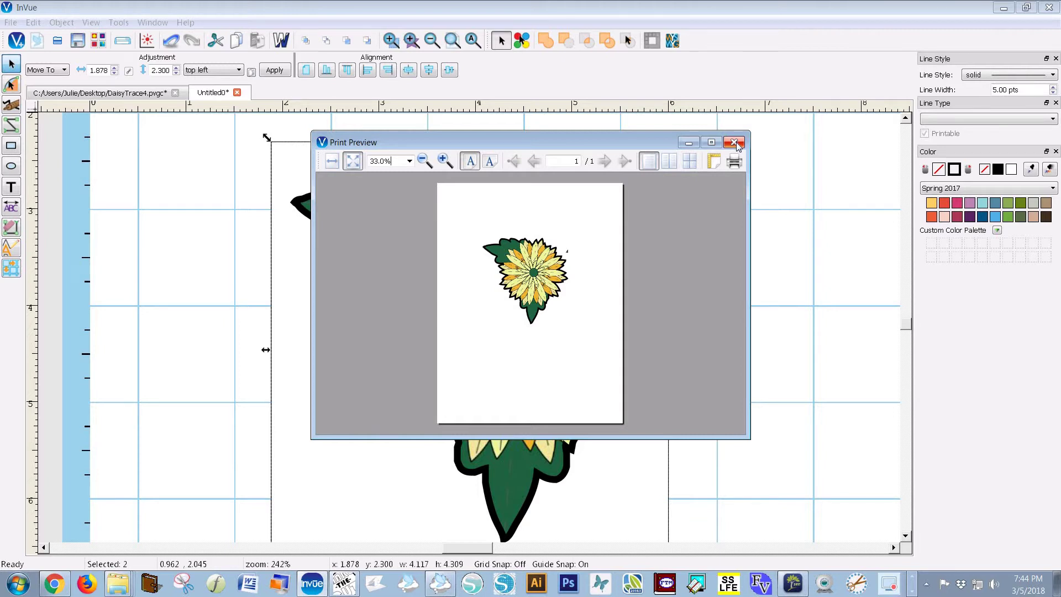
pyautogui.click(445, 161)
pyautogui.click(444, 161)
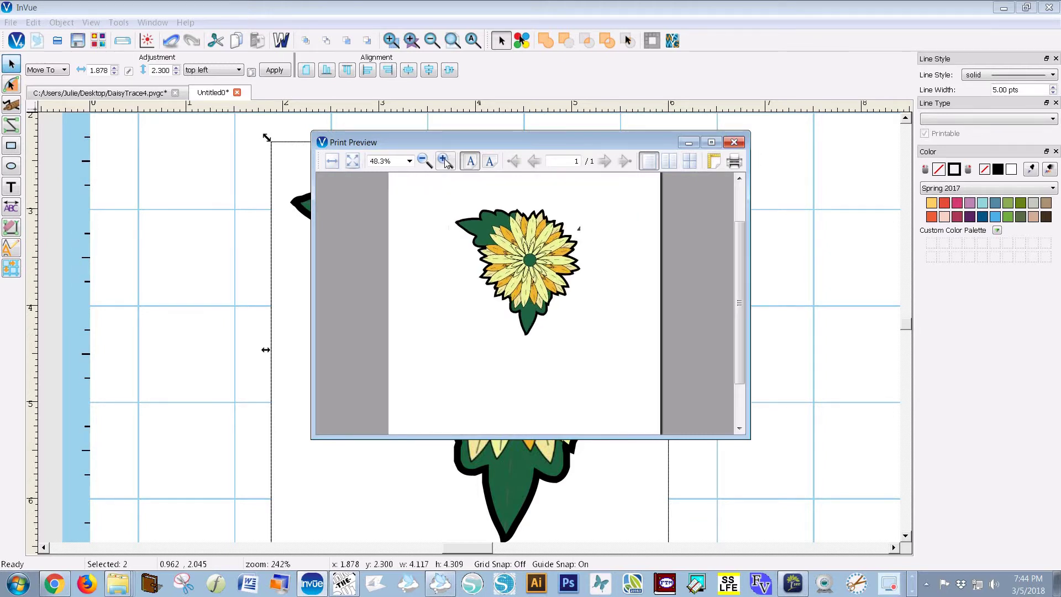
pyautogui.click(472, 163)
pyautogui.moveTo(741, 290); pyautogui.dragTo(740, 250)
pyautogui.click(734, 143)
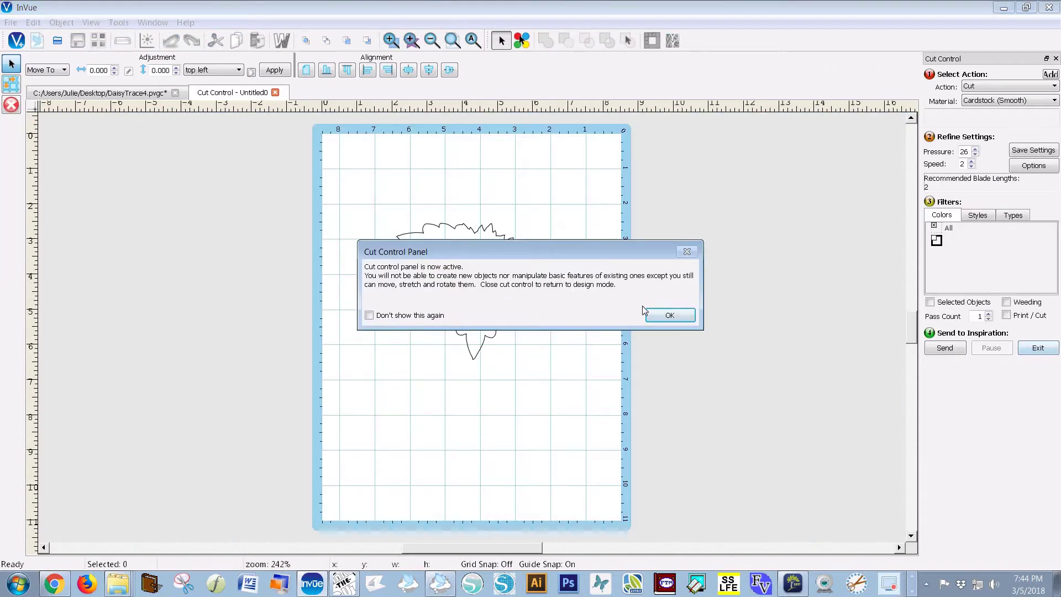
# Check the daisy's cut line in the Cut Control Panel and return to design mode with nothing selected
pyautogui.click(663, 315)
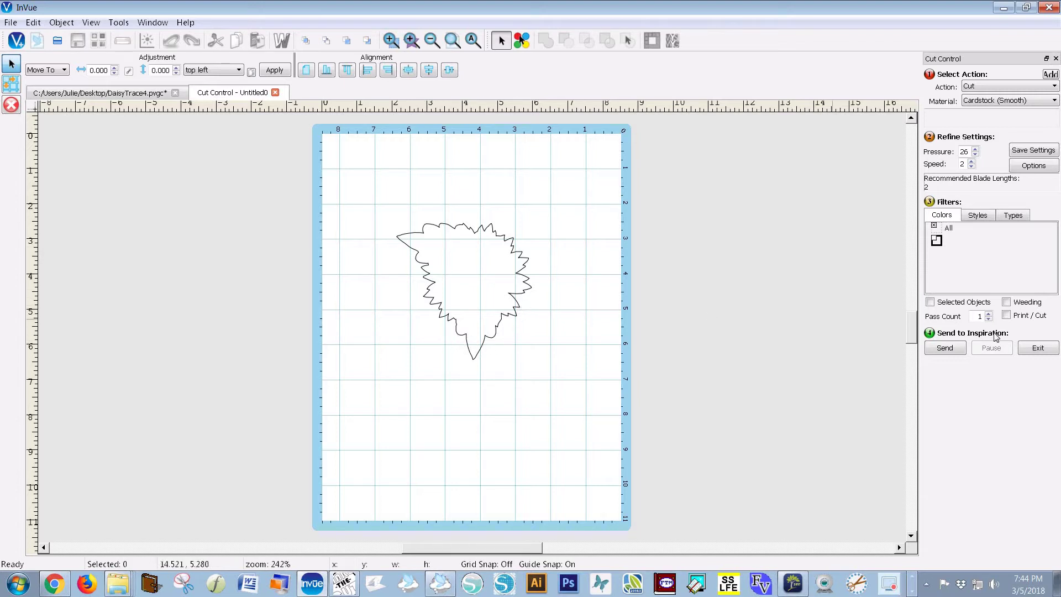
pyautogui.click(1042, 349)
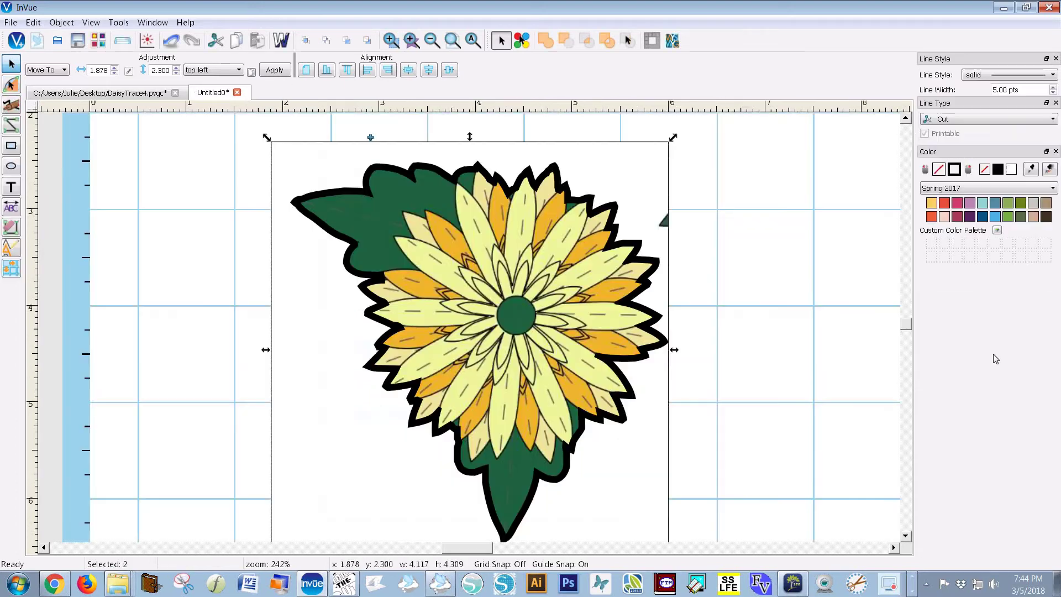
pyautogui.click(763, 315)
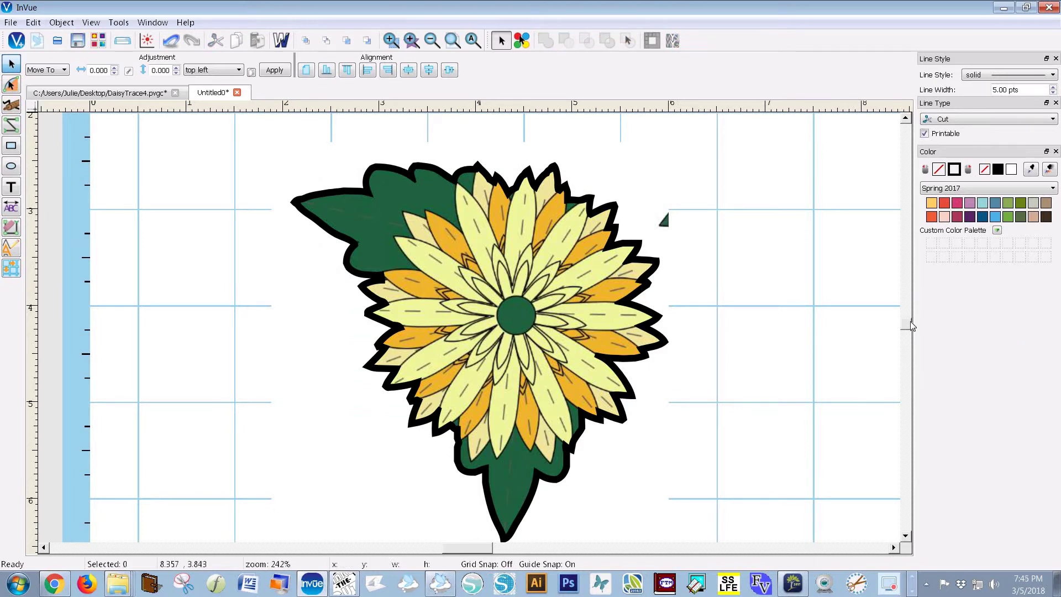
pyautogui.scroll(2, 911, 326)
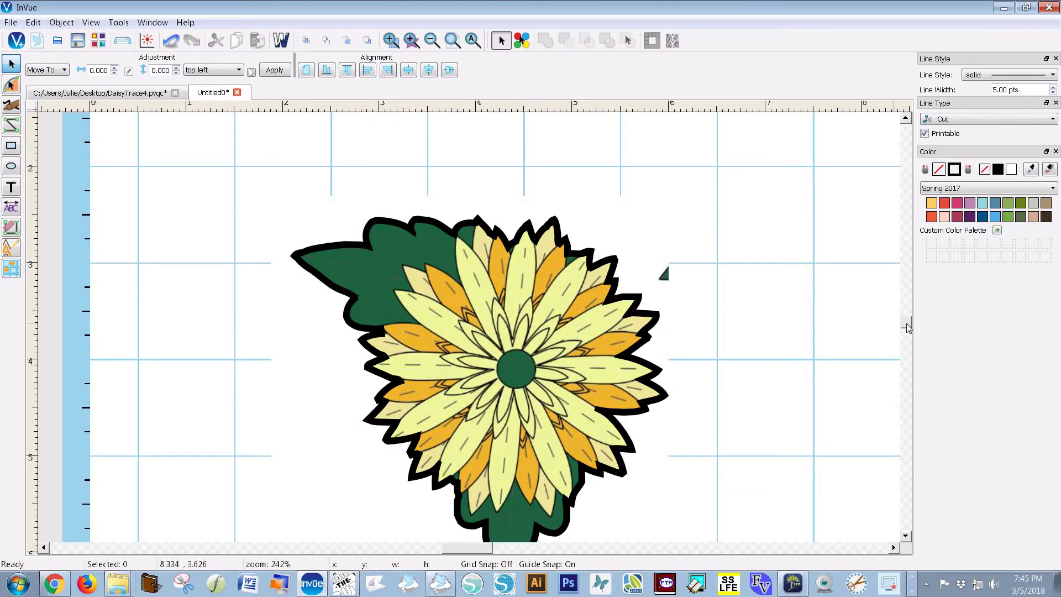
pyautogui.scroll(-3, 908, 329)
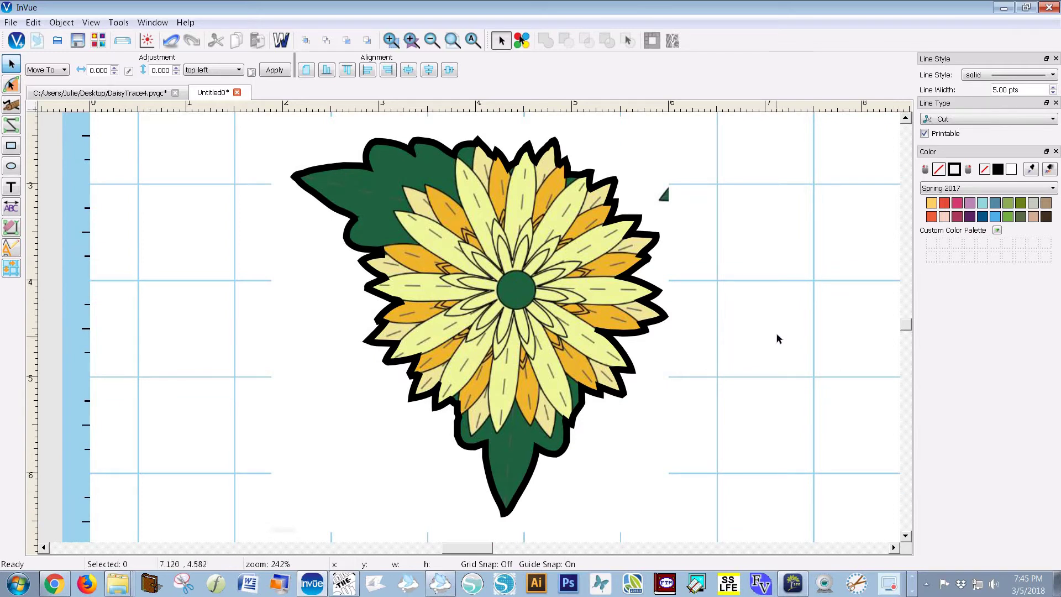
# Select the outline and daisy image and export only these selected items as a WPC file named Daisy6 on the Desktop
pyautogui.hotkey('ctrl', 'a')
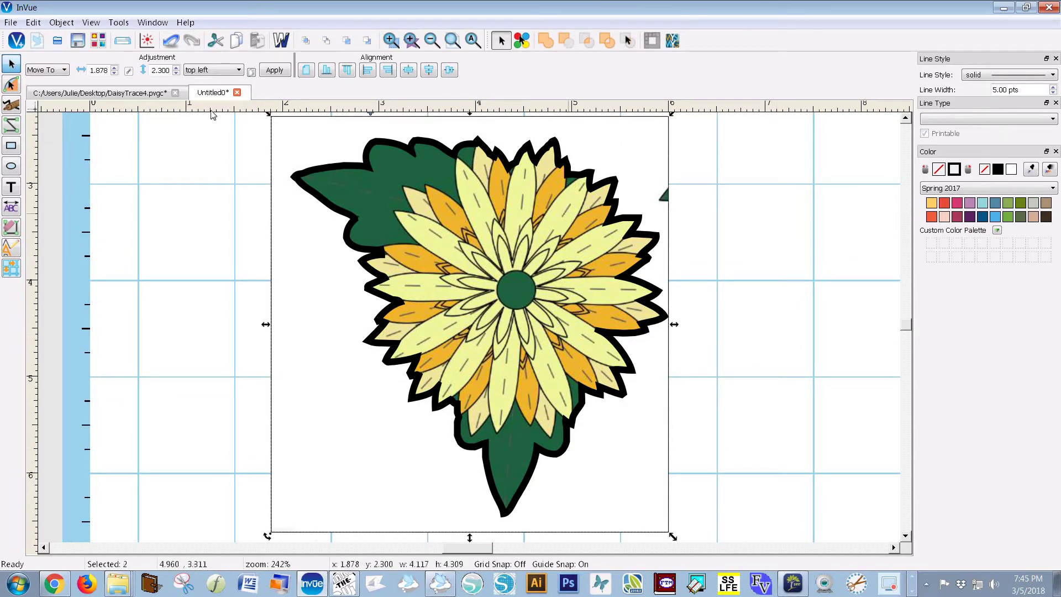
pyautogui.click(10, 23)
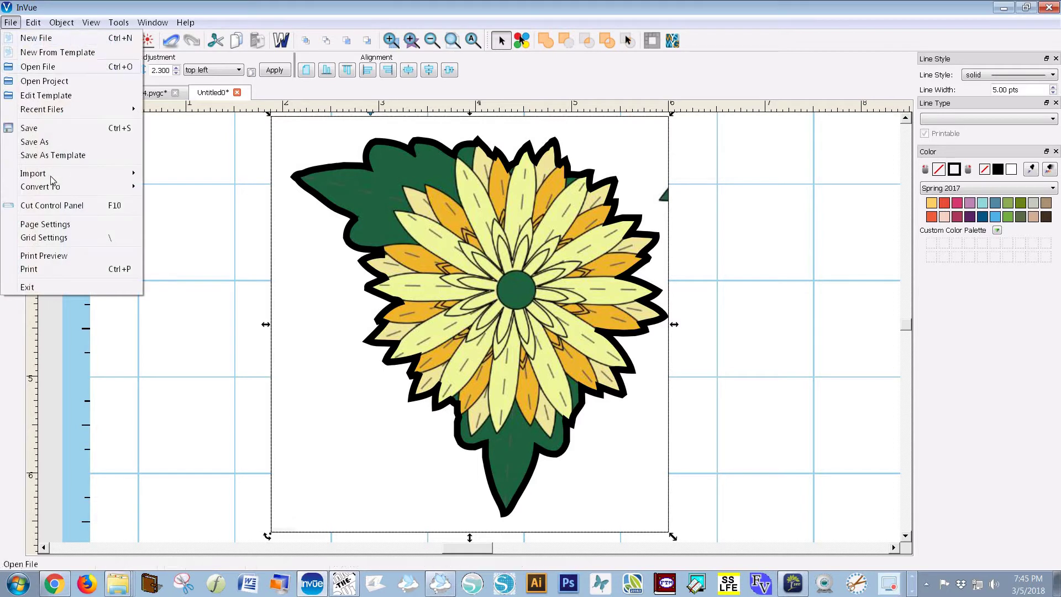
pyautogui.moveTo(52, 193)
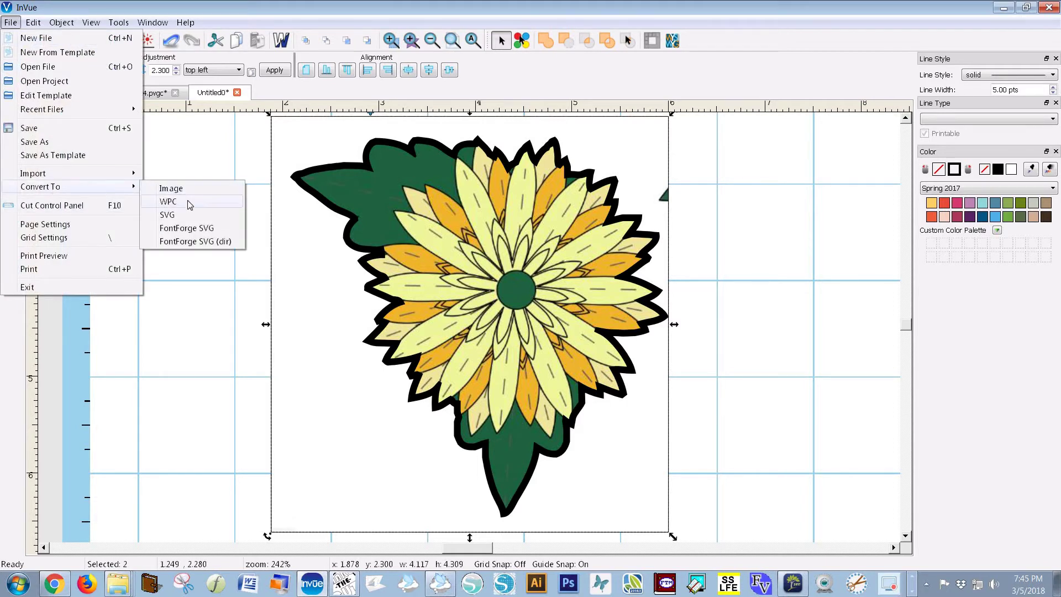
pyautogui.click(190, 200)
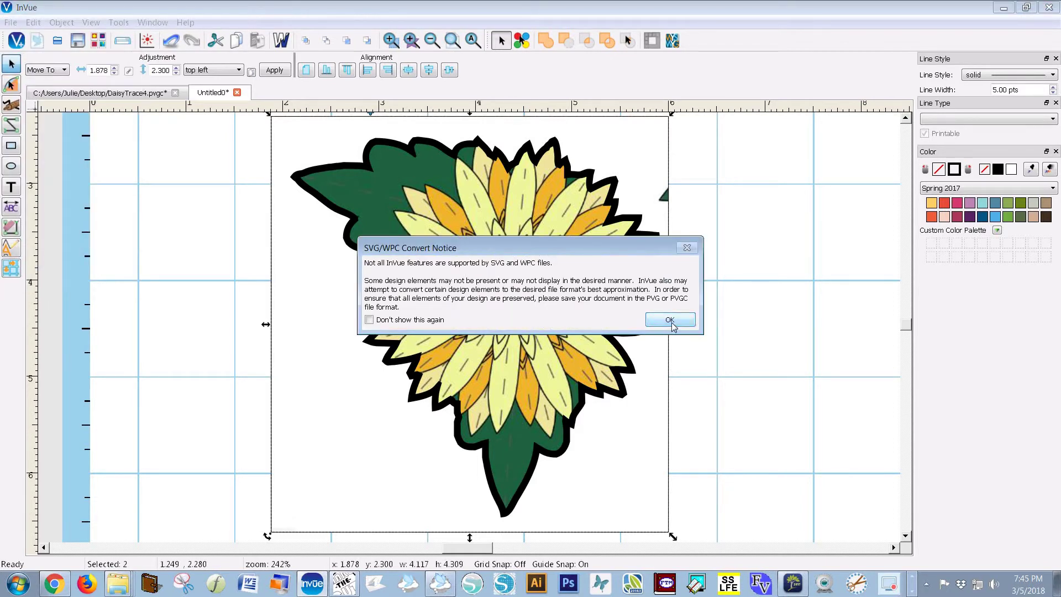
pyautogui.click(669, 320)
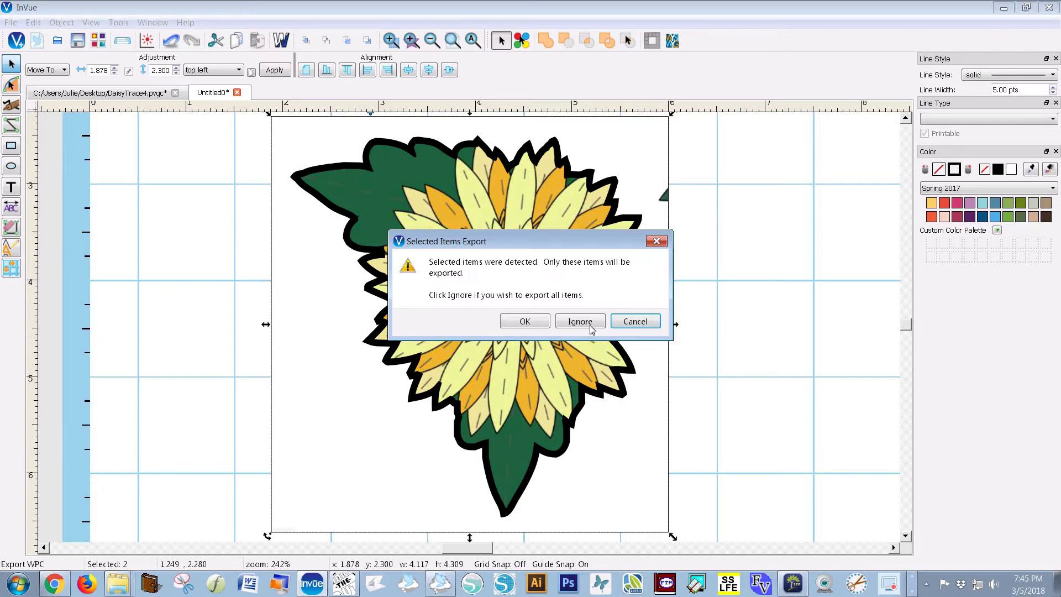
pyautogui.click(523, 321)
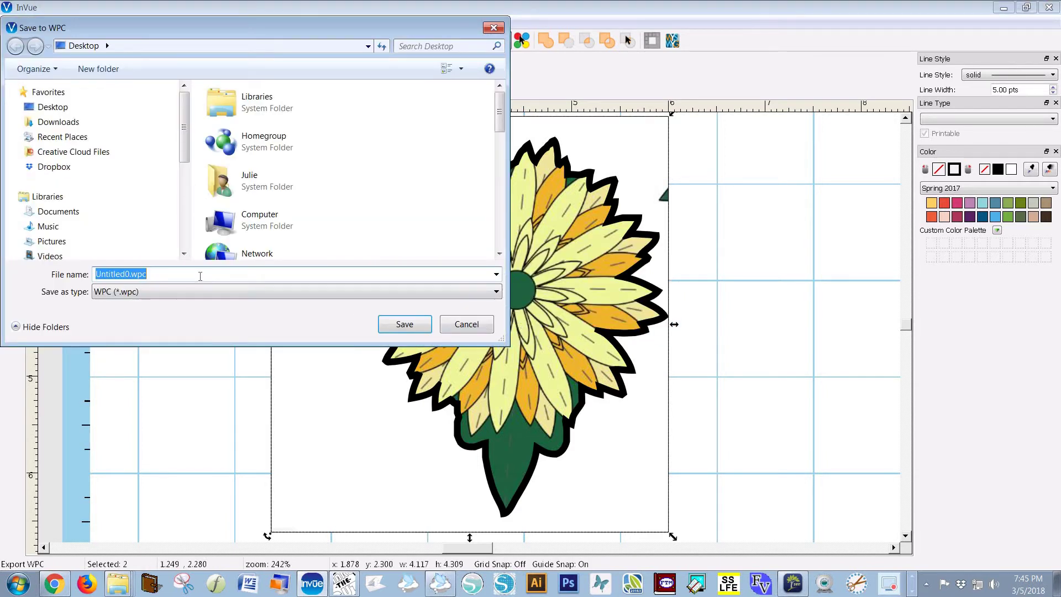
pyautogui.write('Di')
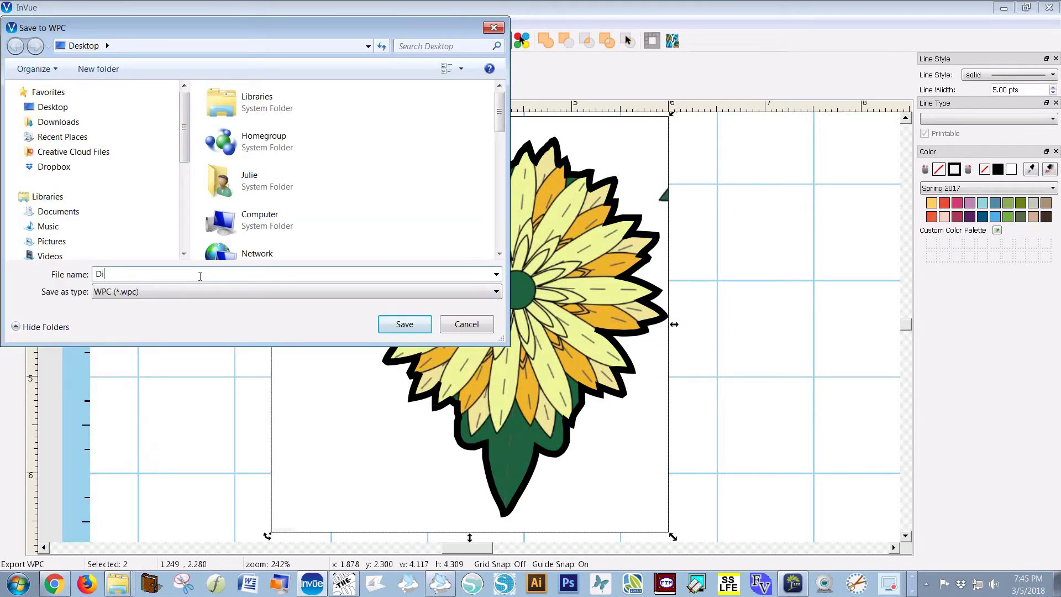
pyautogui.press('BackSpace')
pyautogui.write('aisy')
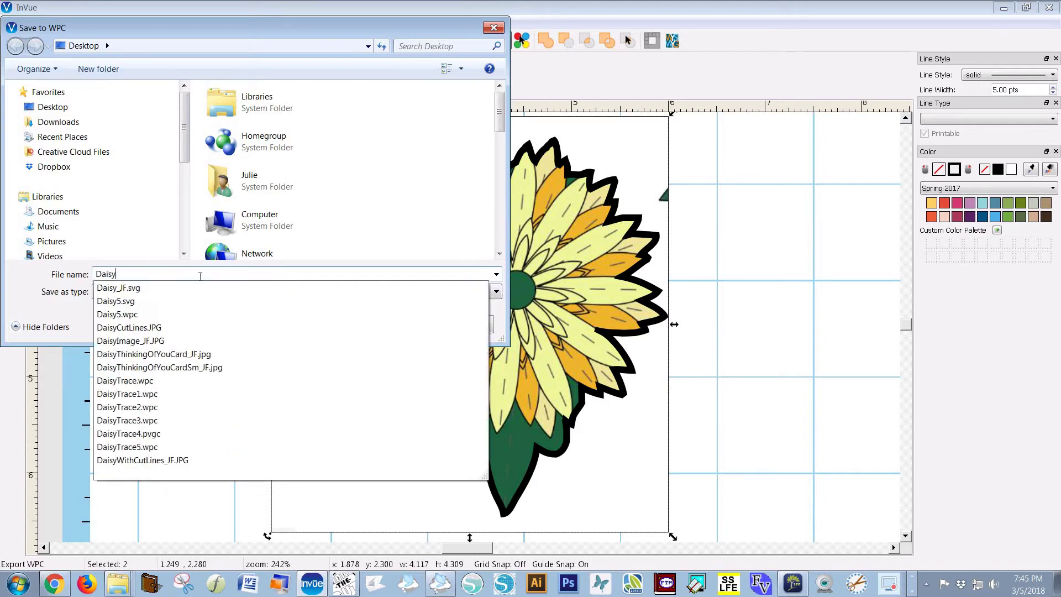
pyautogui.write('6')
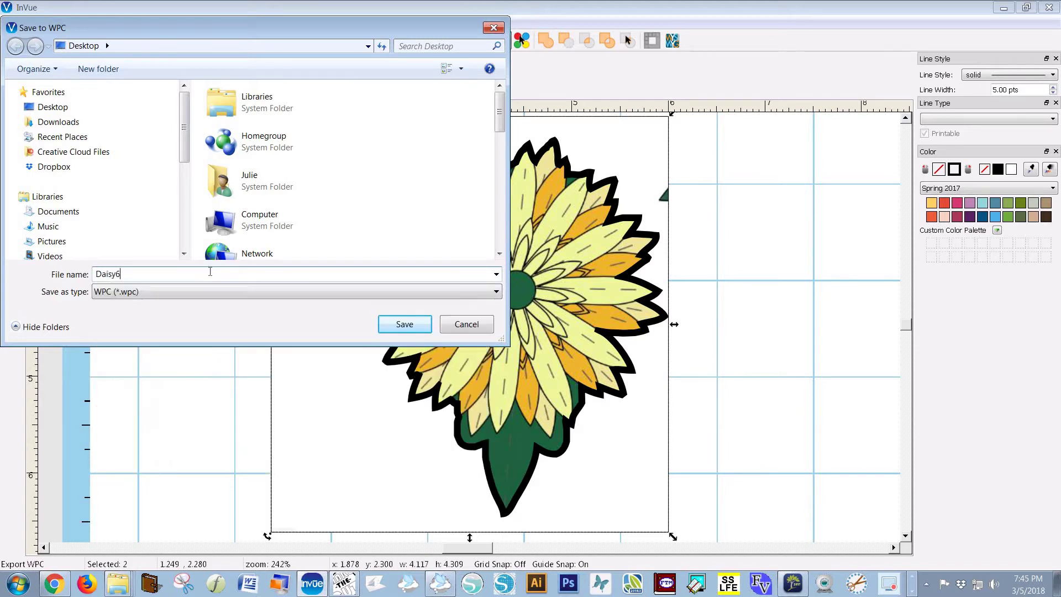
pyautogui.click(408, 325)
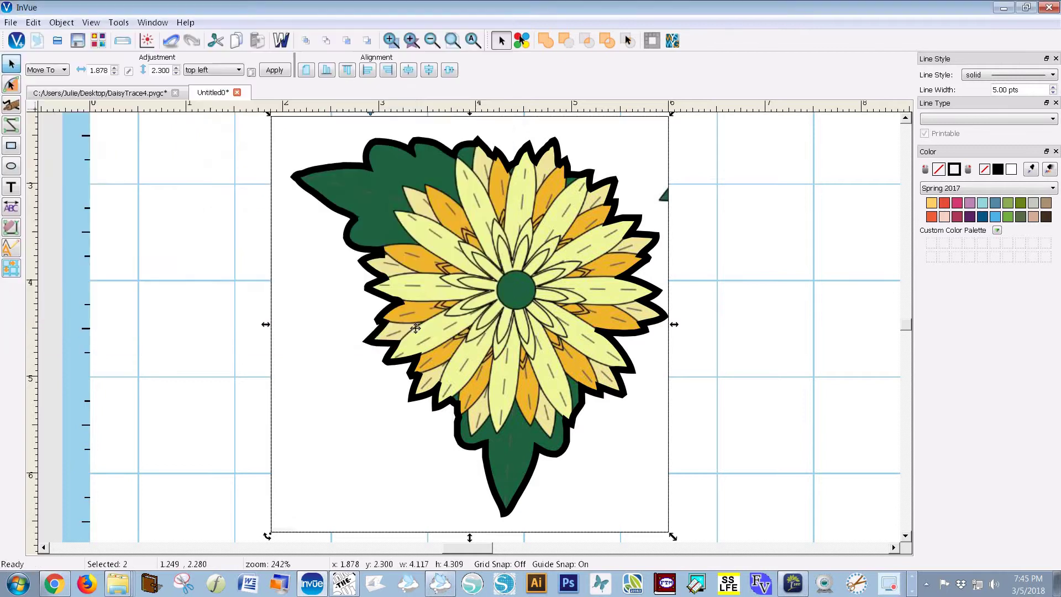
# Switch to Make The Cut, start a new project and open Daisy6.wpc from the Desktop
pyautogui.click(345, 584)
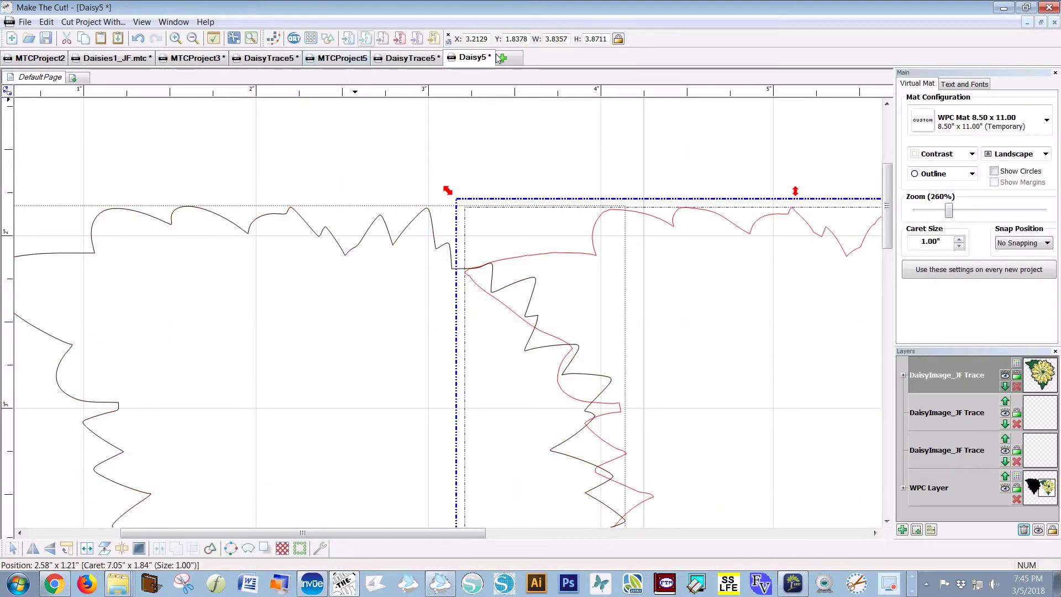
pyautogui.click(503, 57)
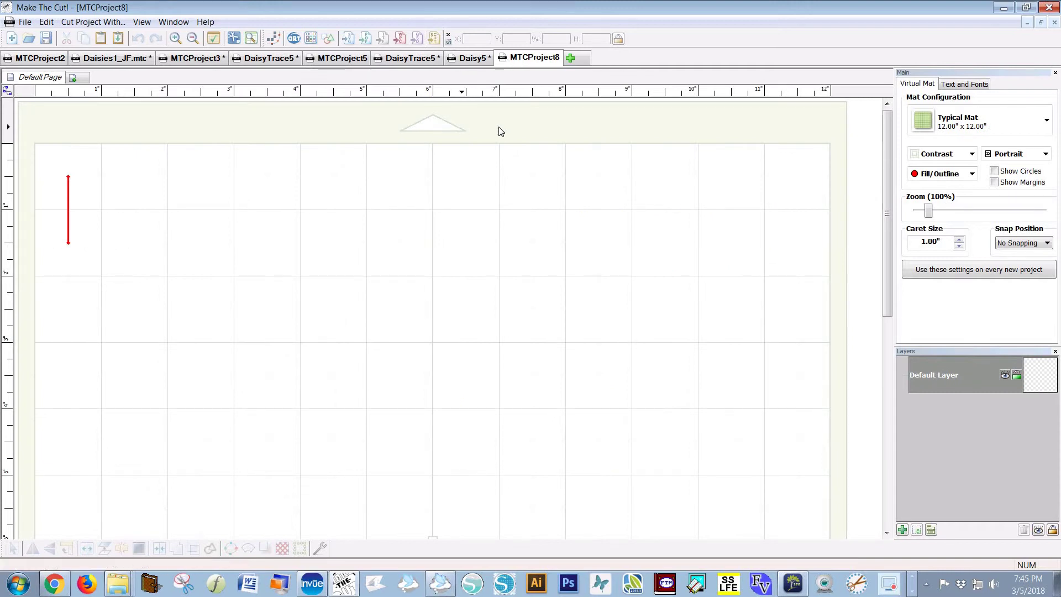
pyautogui.click(400, 40)
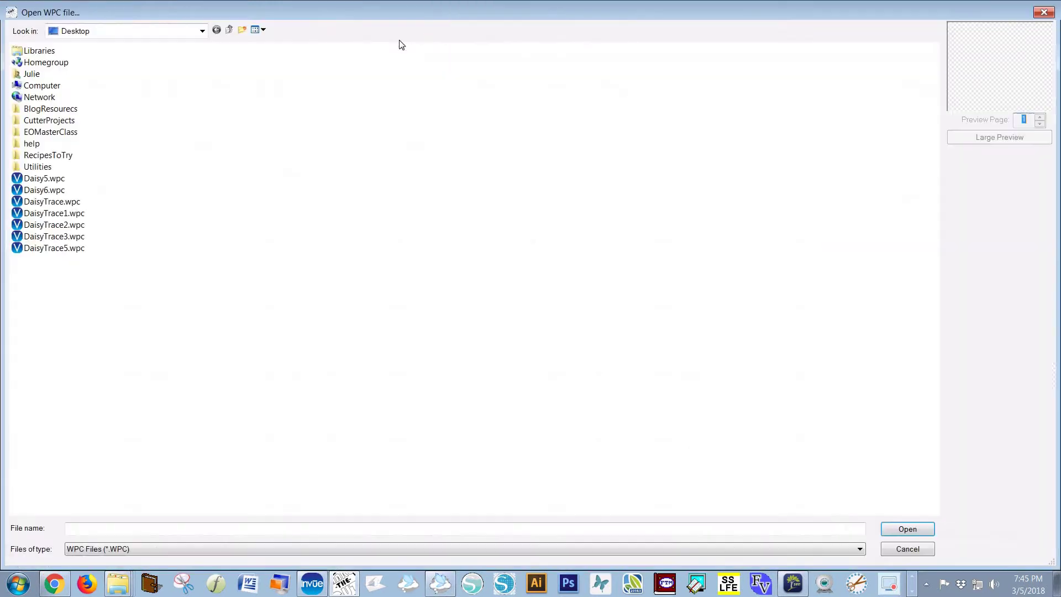
pyautogui.click(44, 190)
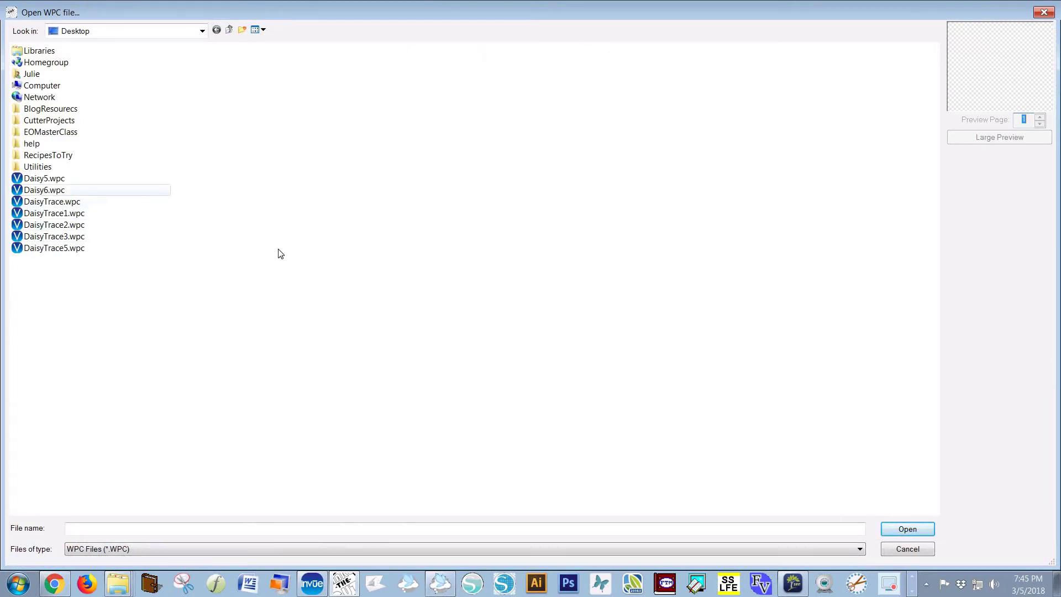
pyautogui.click(906, 530)
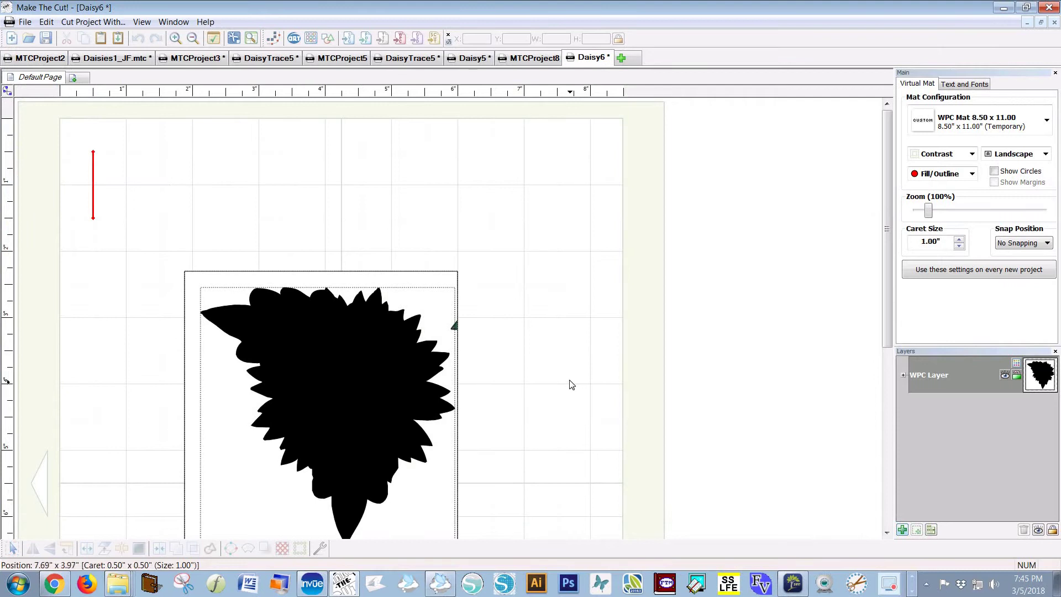
# Try moving the black silhouette sideways off the daisy image to about X 6.10, Y 2.54, and undo the move
pyautogui.click(417, 415)
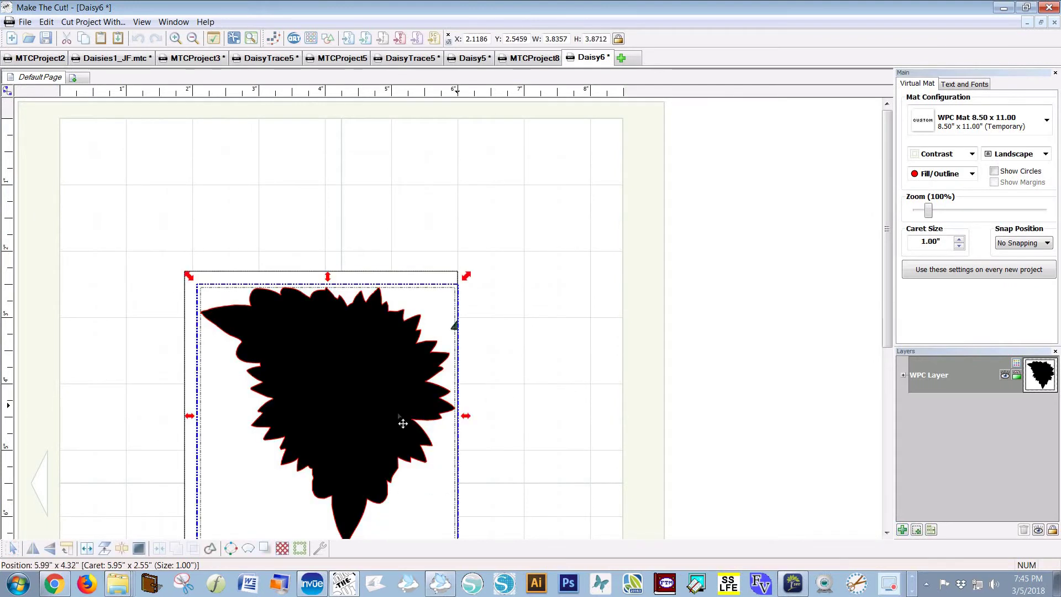
pyautogui.moveTo(599, 419); pyautogui.dragTo(600, 421)
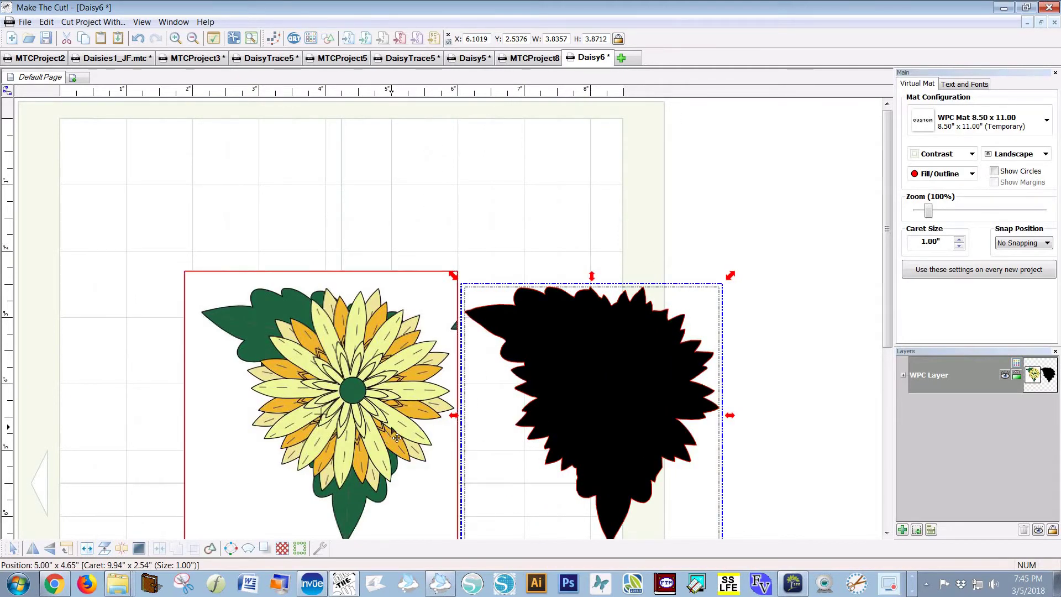
pyautogui.hotkey('ctrl', 'z')
pyautogui.hotkey('ctrl', 'z')
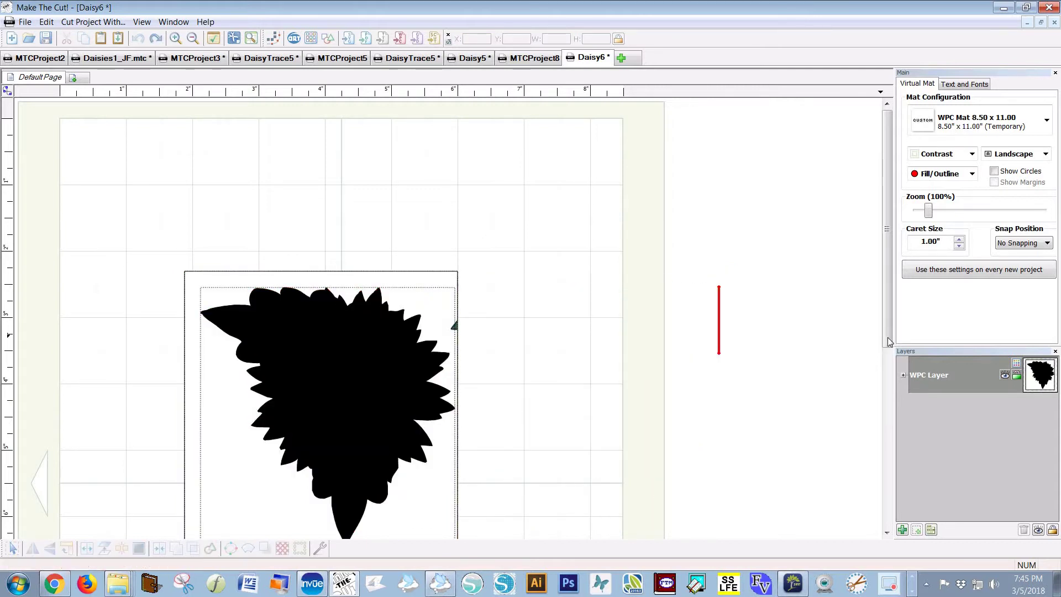
# Separate the two objects on the mat: black silhouette at about X 0.29, Y 0.63 and daisy image below at about X 0.28, Y 5.53
pyautogui.moveTo(888, 351); pyautogui.dragTo(831, 388)
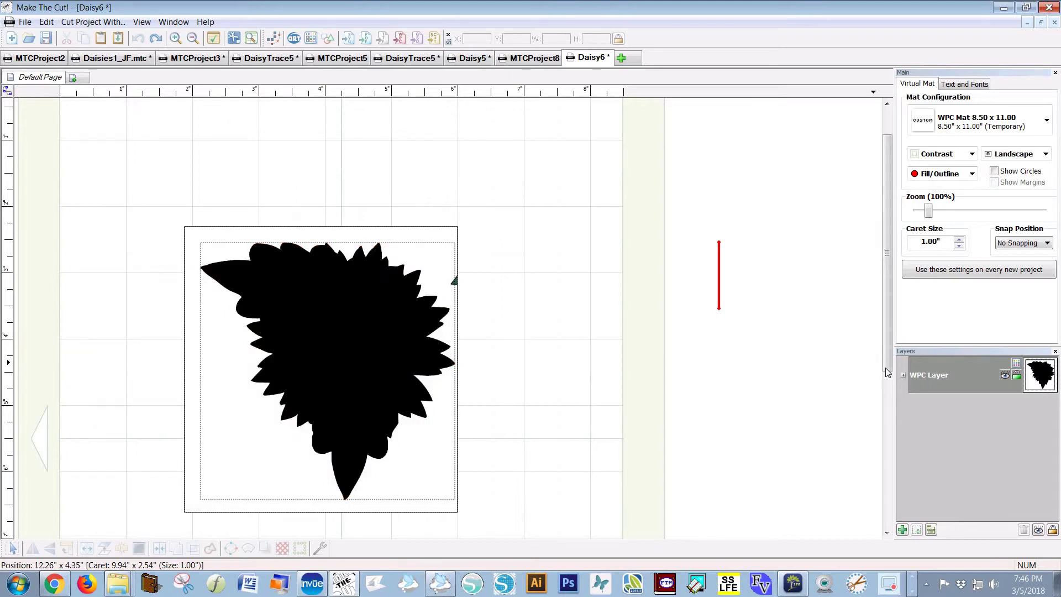
pyautogui.scroll(2, 890, 326)
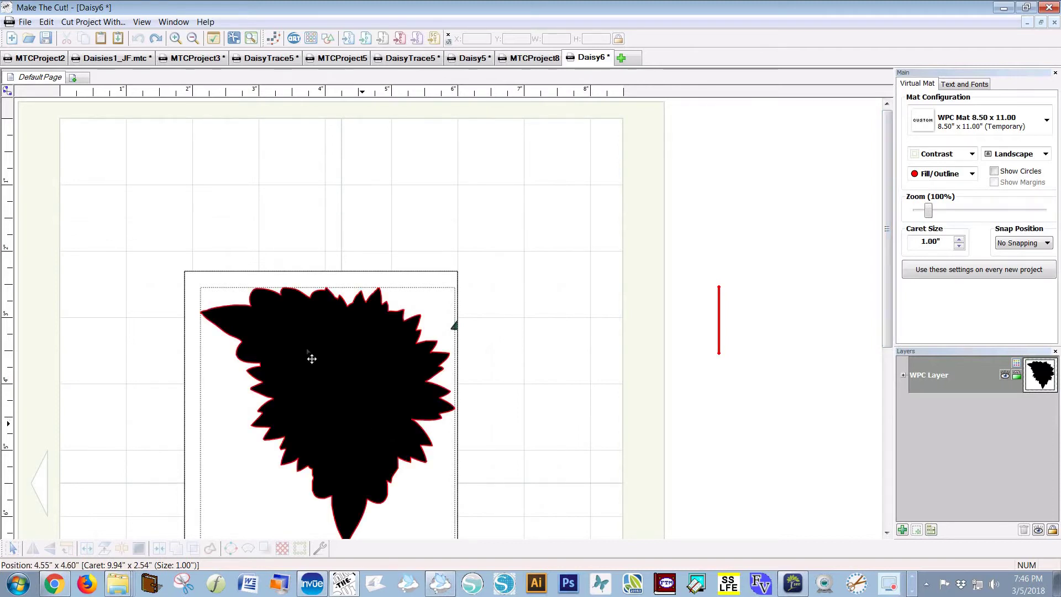
pyautogui.moveTo(310, 357); pyautogui.dragTo(203, 224)
pyautogui.moveTo(390, 378); pyautogui.dragTo(285, 590)
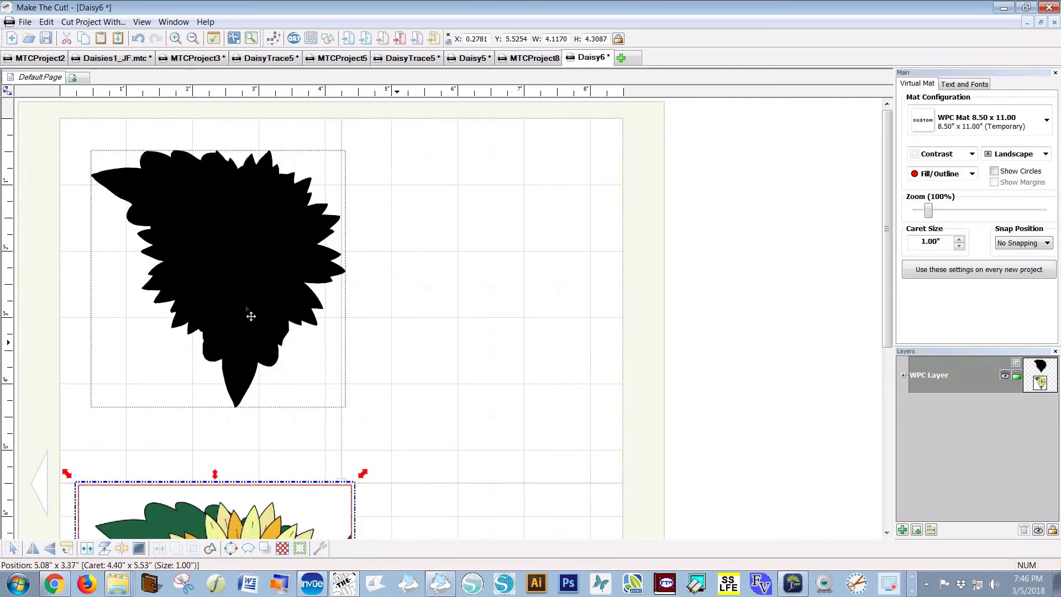
pyautogui.click(232, 305)
pyautogui.moveTo(218, 309); pyautogui.dragTo(207, 316)
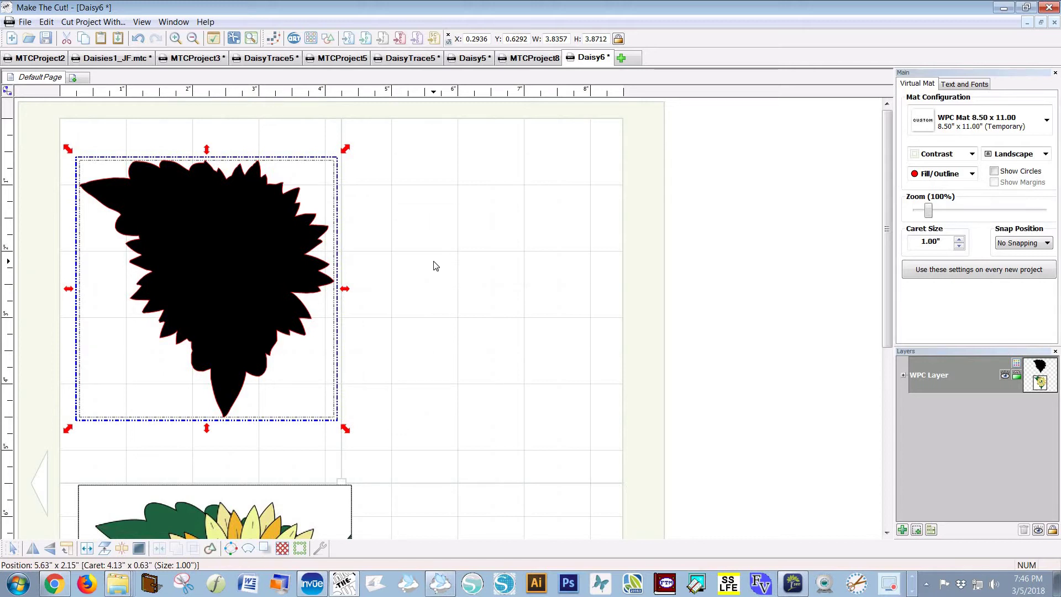
# Open DaisyImage_JF.JPG from the Desktop for pixel tracing
pyautogui.click(274, 39)
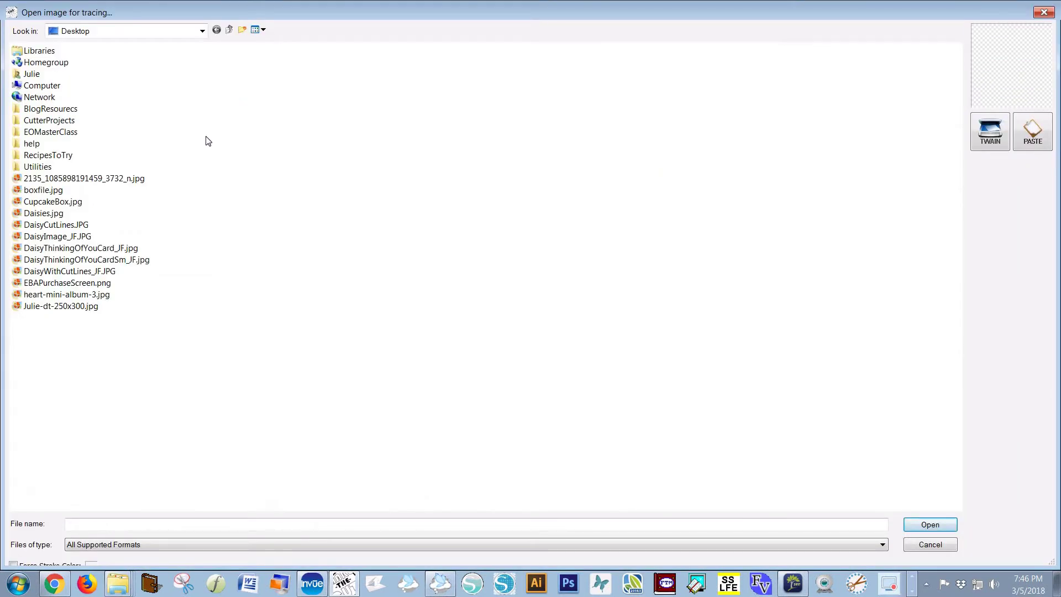
pyautogui.click(94, 235)
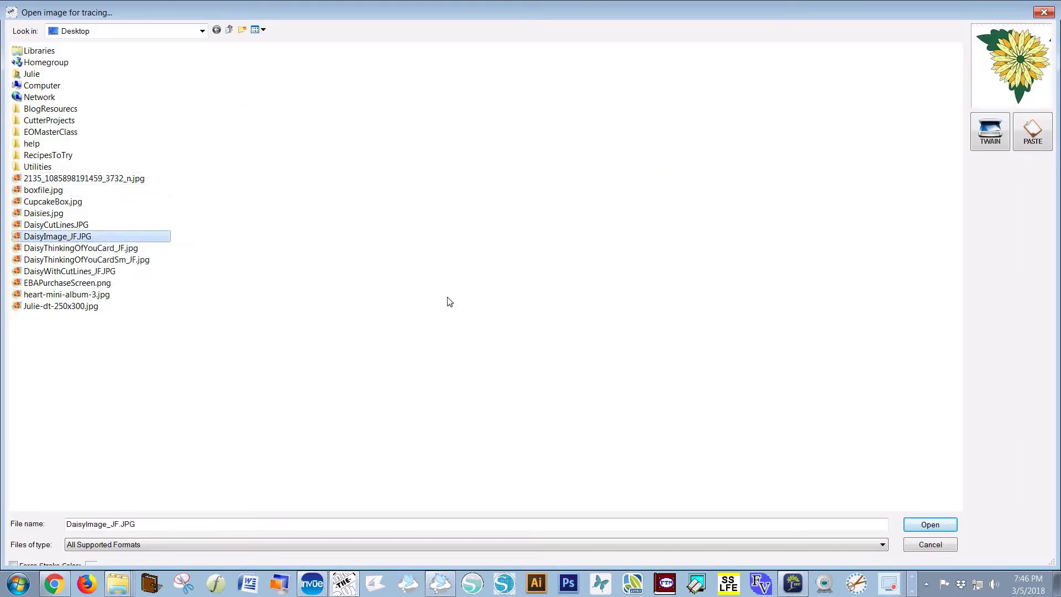
pyautogui.click(918, 526)
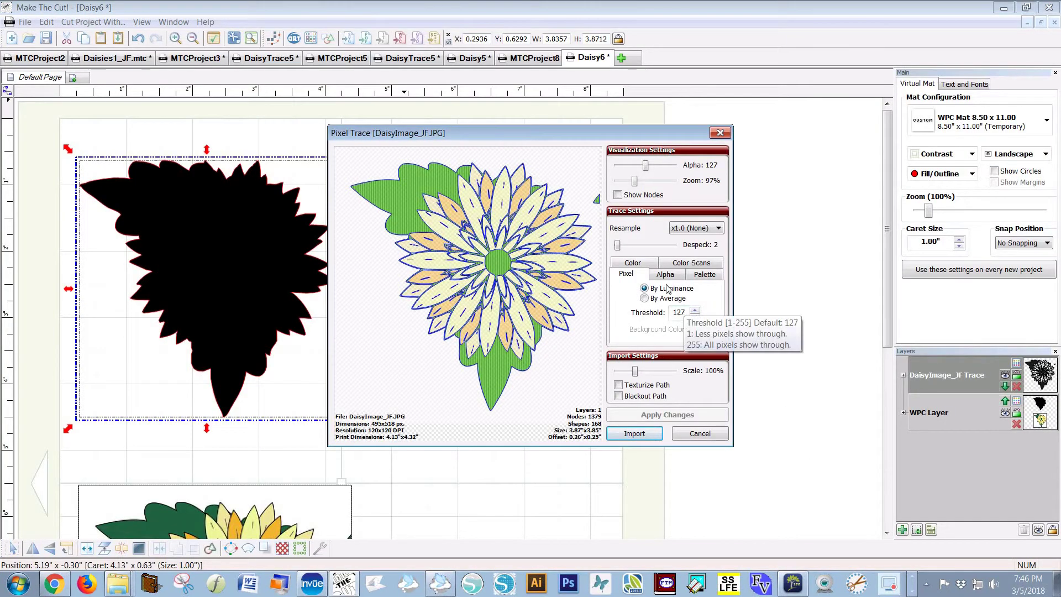
# Trace the daisy with Despeck 200, Threshold 236 and Texturize Path enabled, import the result and finish tracing
pyautogui.moveTo(618, 249); pyautogui.dragTo(677, 246)
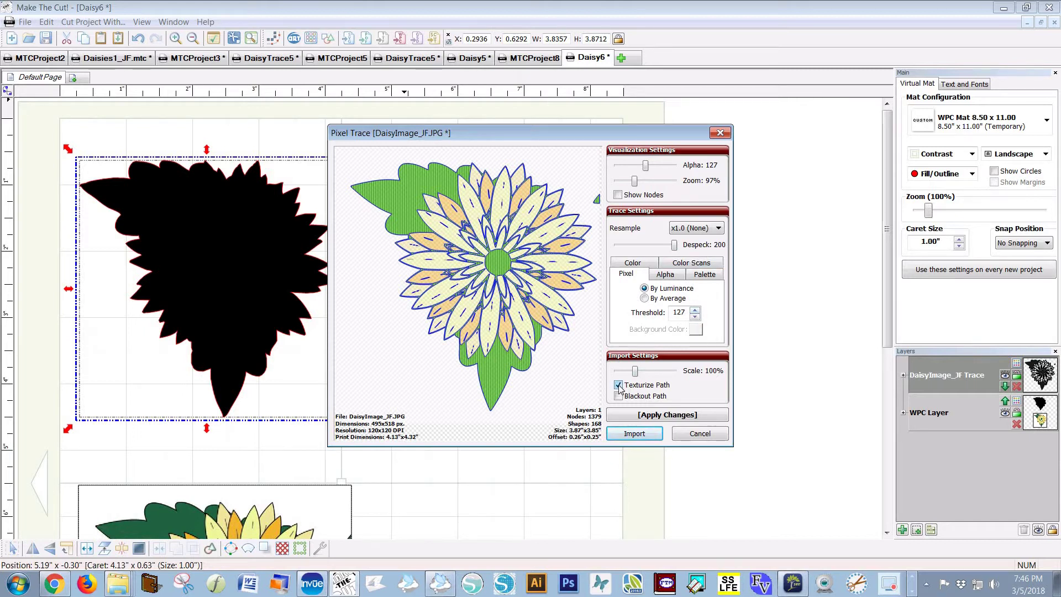
pyautogui.click(695, 310)
pyautogui.click(695, 310)
pyautogui.click(673, 312)
pyautogui.click(668, 415)
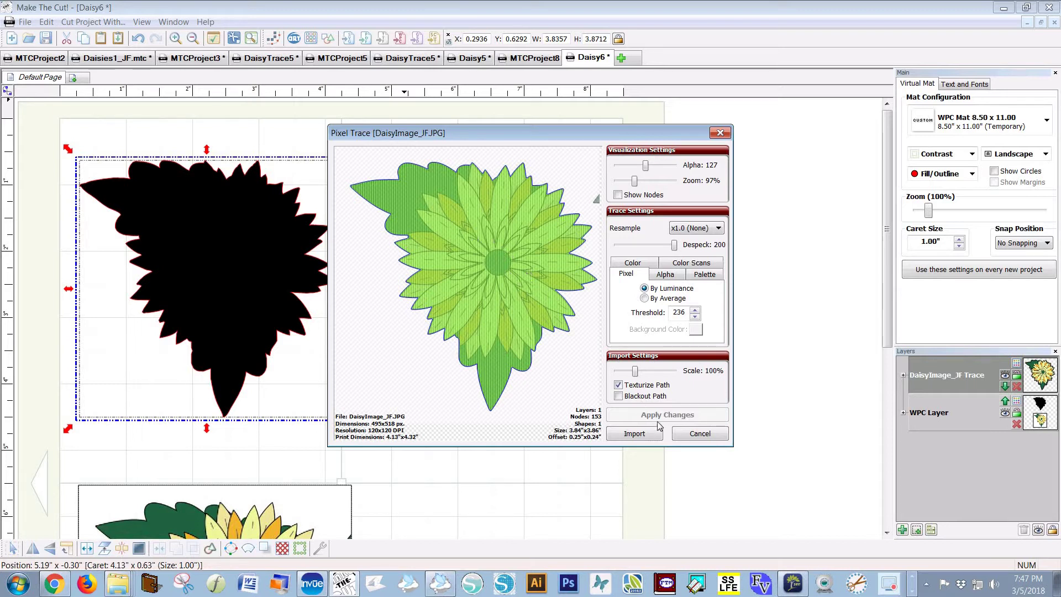
pyautogui.click(634, 435)
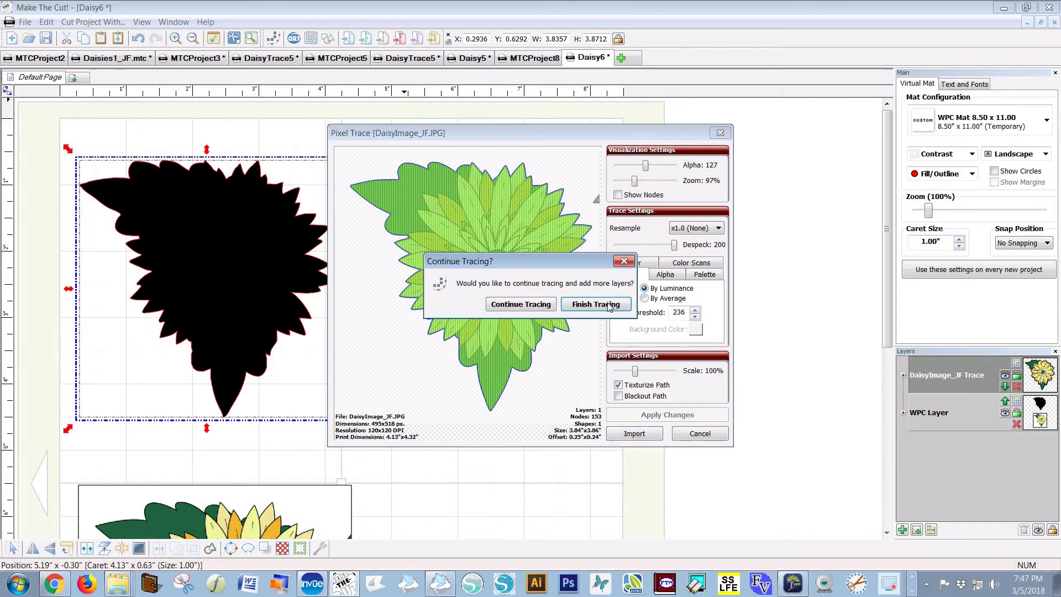
pyautogui.click(608, 305)
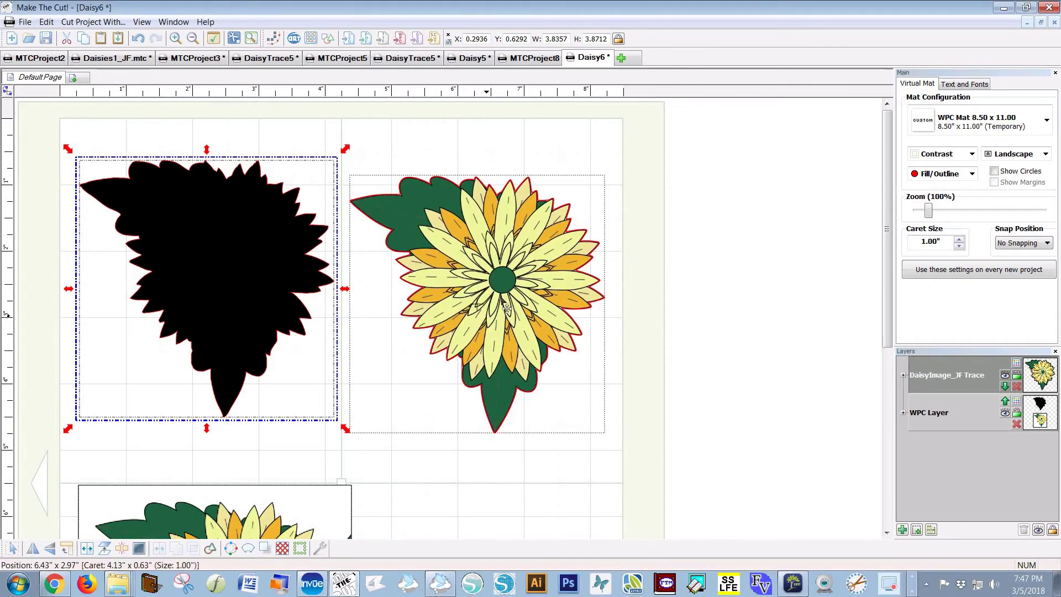
# Move the traced daisy slightly up and right beside the black silhouette, and display the mat shapes as Outline only
pyautogui.moveTo(492, 327); pyautogui.dragTo(502, 305)
pyautogui.click(627, 368)
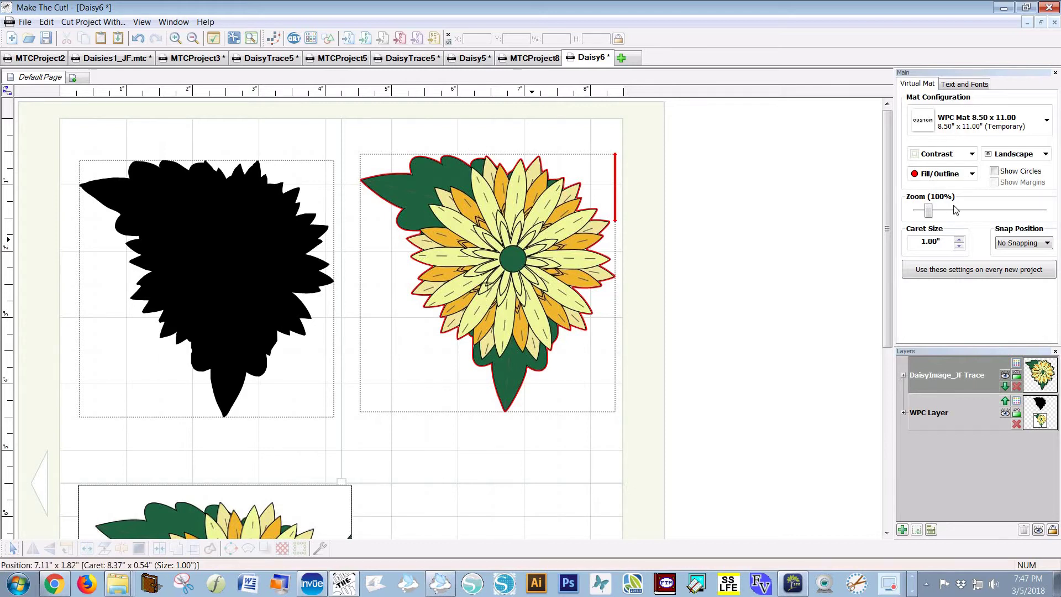
pyautogui.click(972, 174)
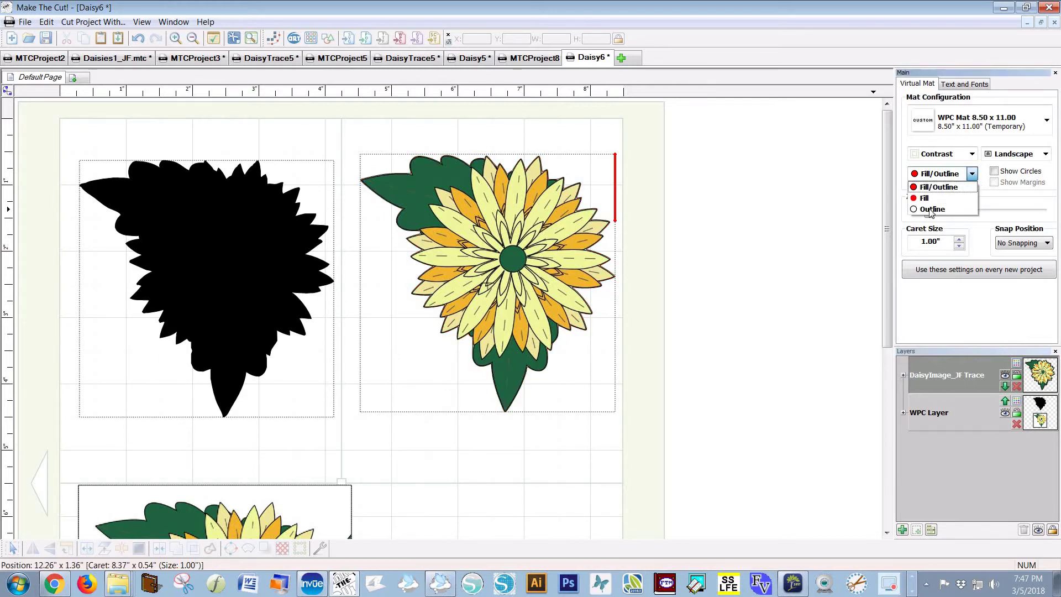
pyautogui.click(932, 211)
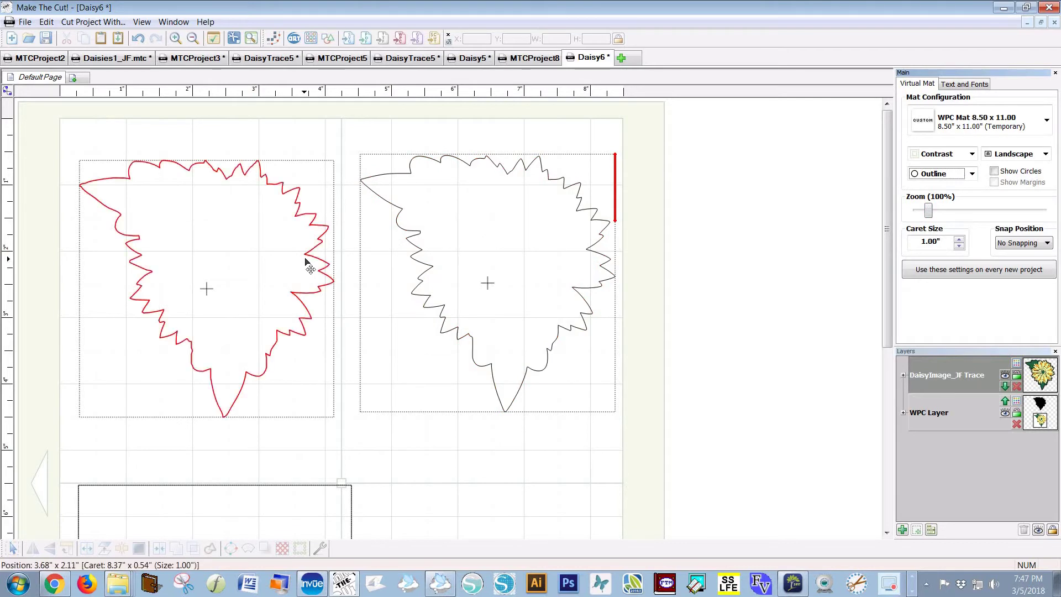
# Overlay the WPC daisy outline on the traced one at about X 4.59, Y 1.06 and compare their edges up close
pyautogui.moveTo(305, 260); pyautogui.dragTo(467, 307)
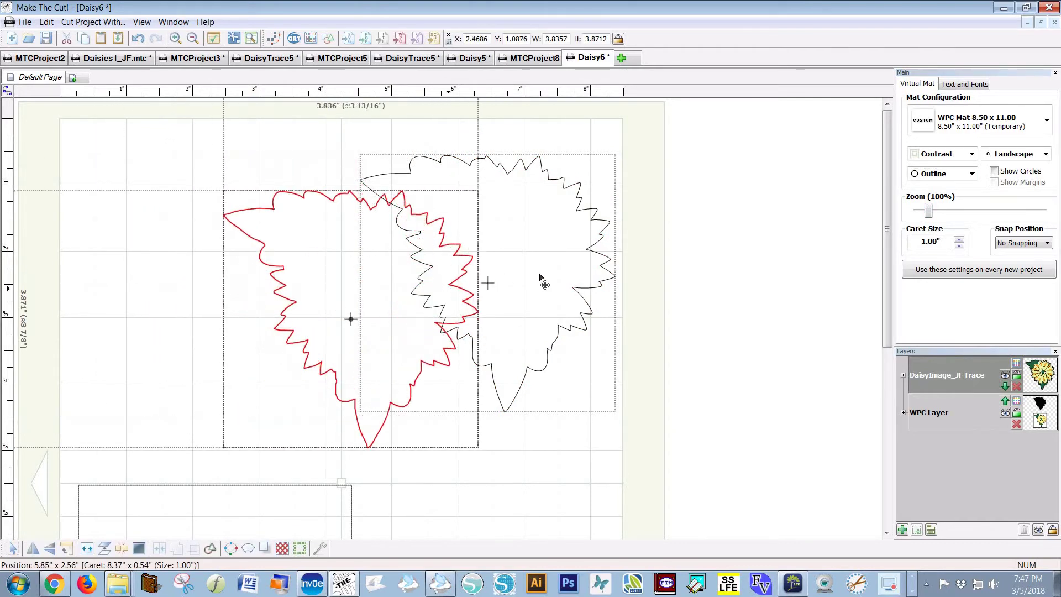
pyautogui.moveTo(543, 283); pyautogui.dragTo(595, 289)
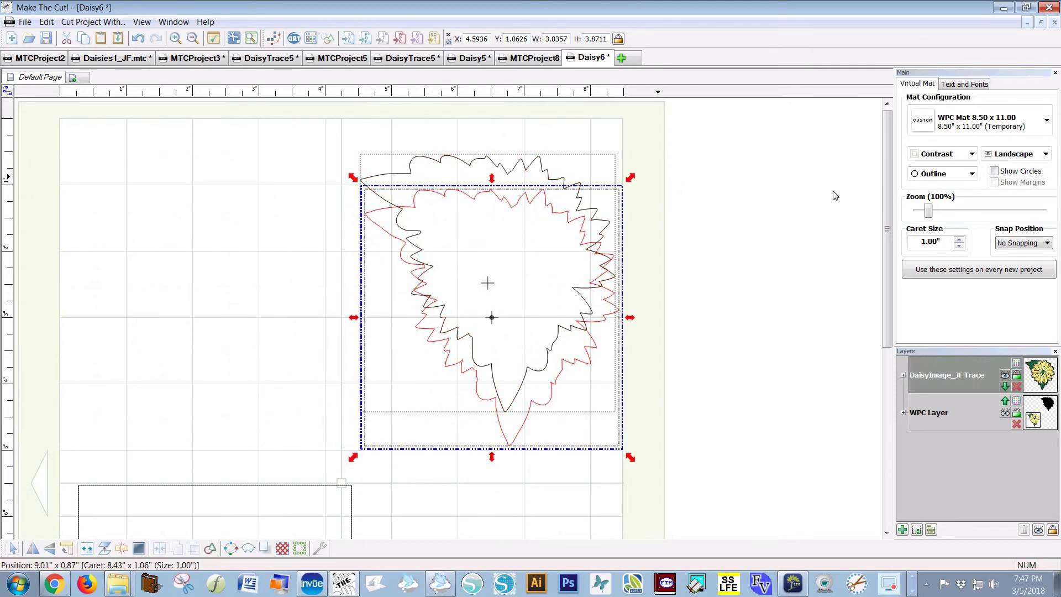
pyautogui.click(963, 215)
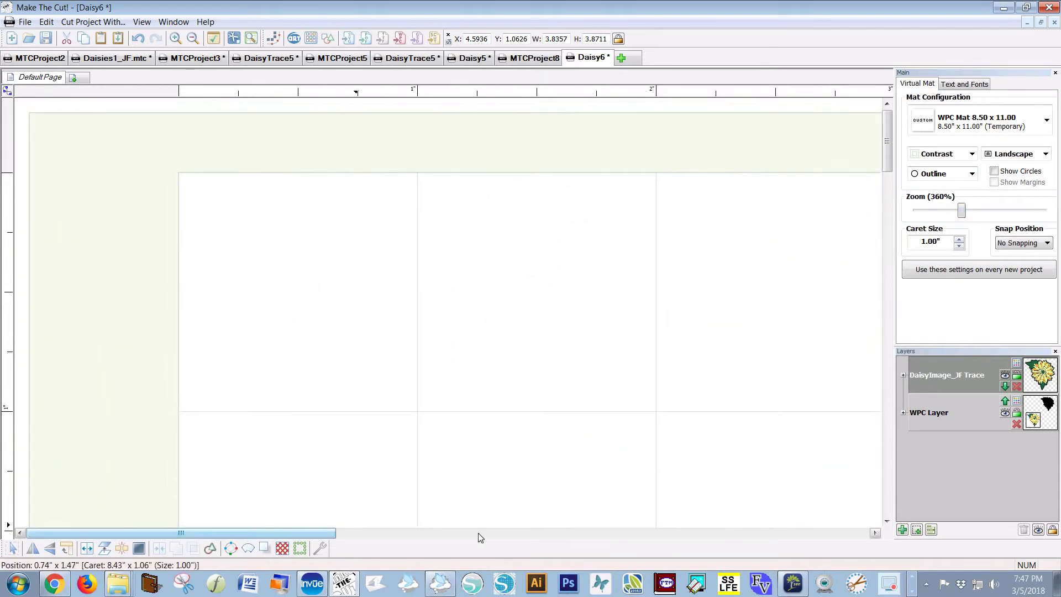
pyautogui.moveTo(322, 533); pyautogui.dragTo(777, 549)
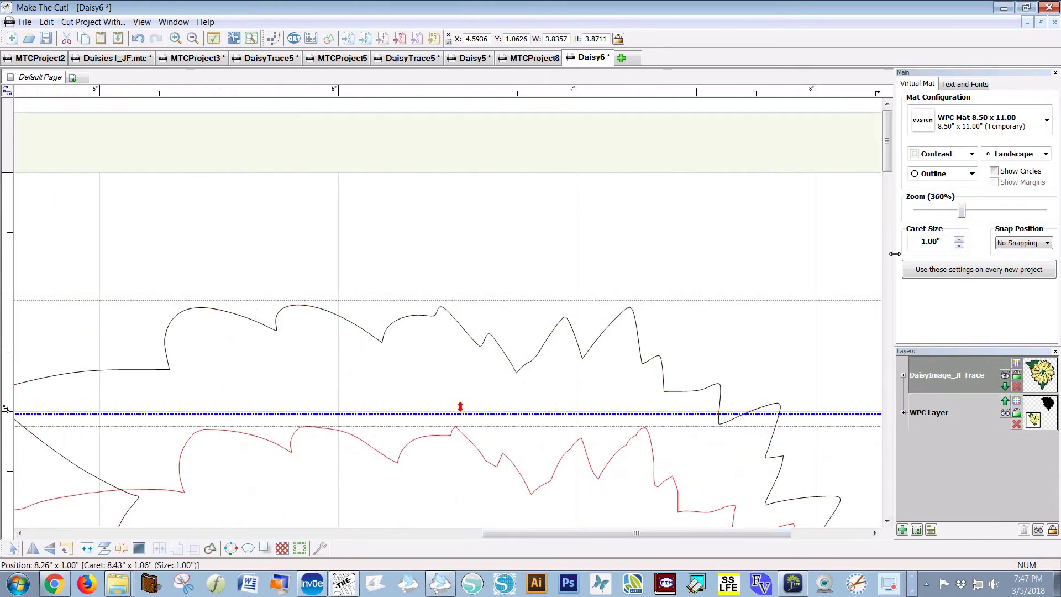
pyautogui.scroll(-3, 886, 177)
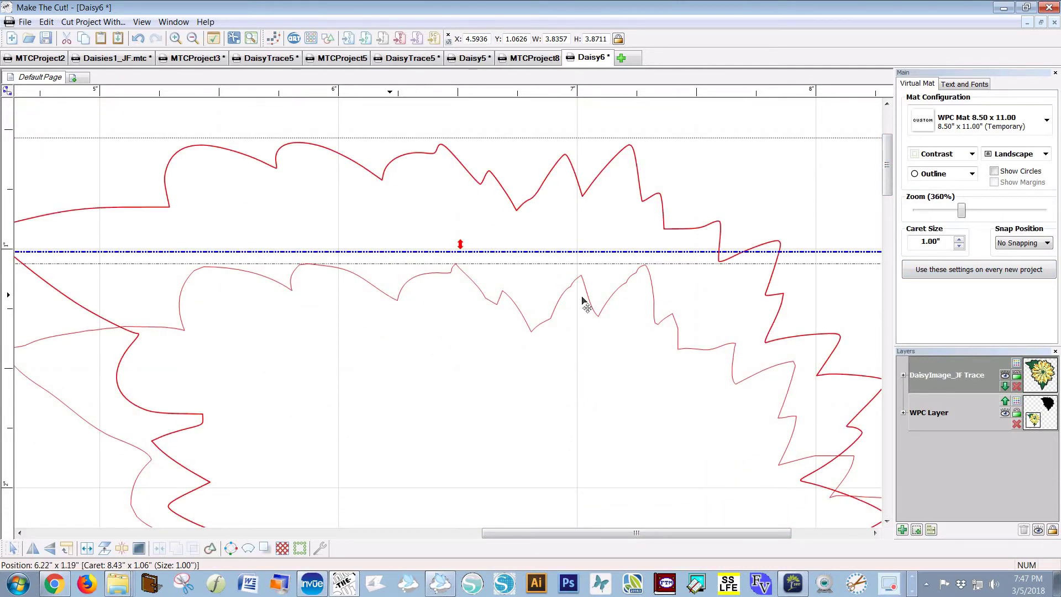
pyautogui.hscroll(-3, 493, 536)
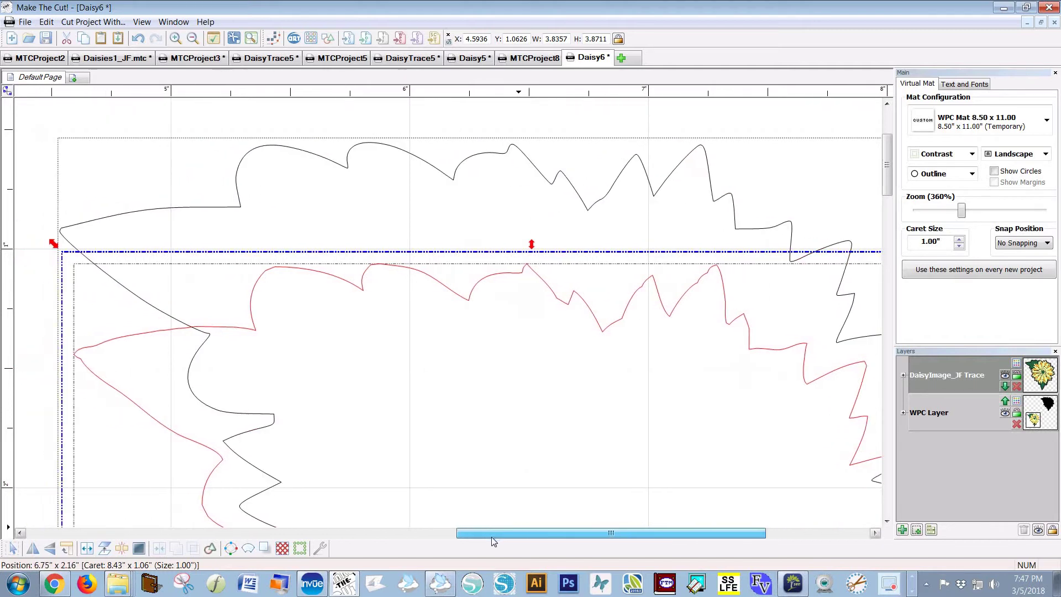
pyautogui.moveTo(492, 536); pyautogui.dragTo(467, 532)
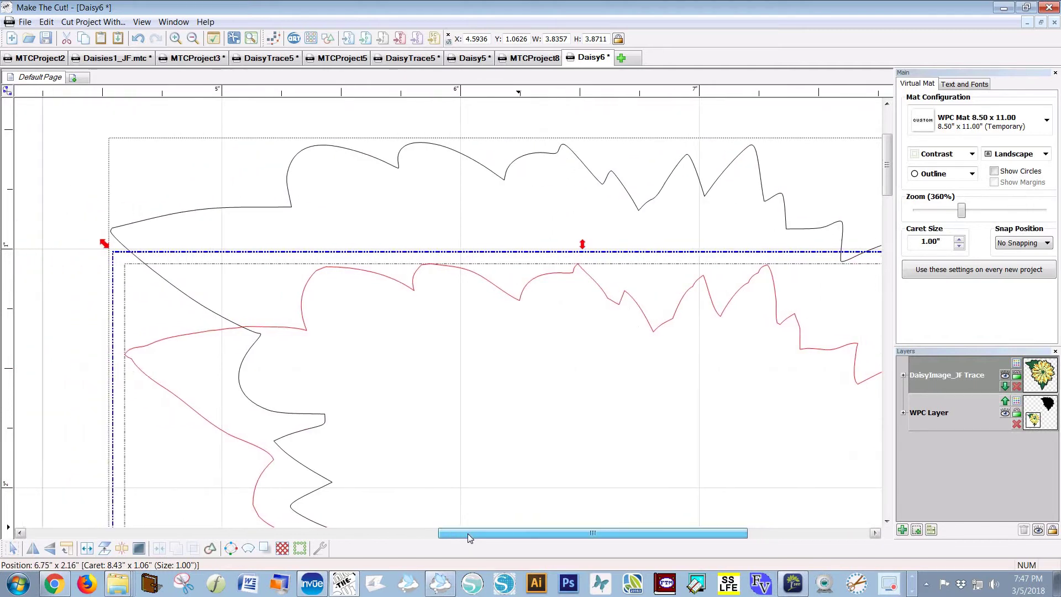
pyautogui.click(138, 434)
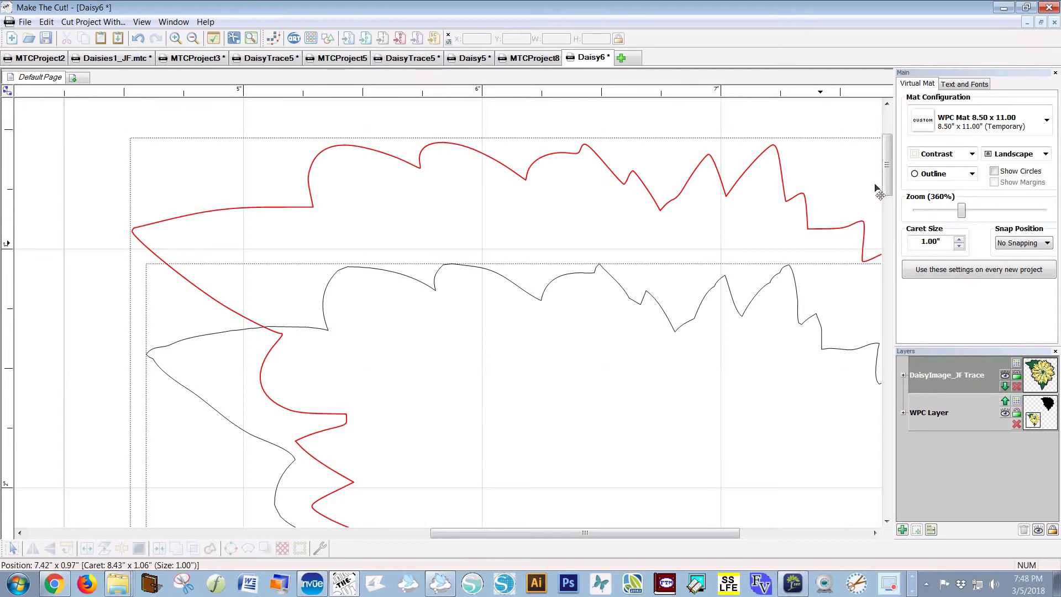
pyautogui.scroll(-2, 887, 203)
pyautogui.scroll(-5, 888, 203)
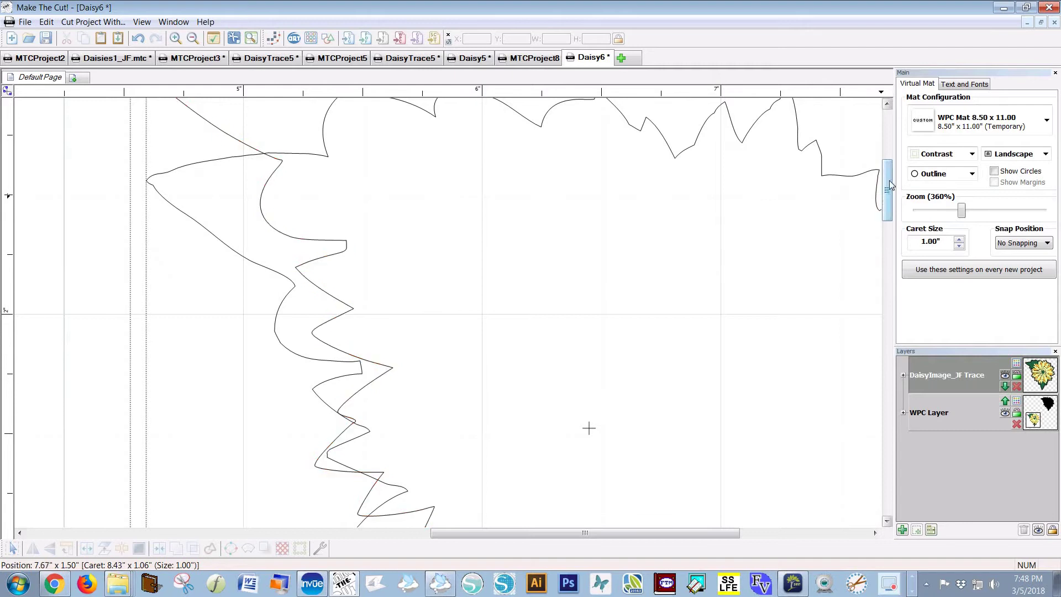
pyautogui.scroll(8, 889, 161)
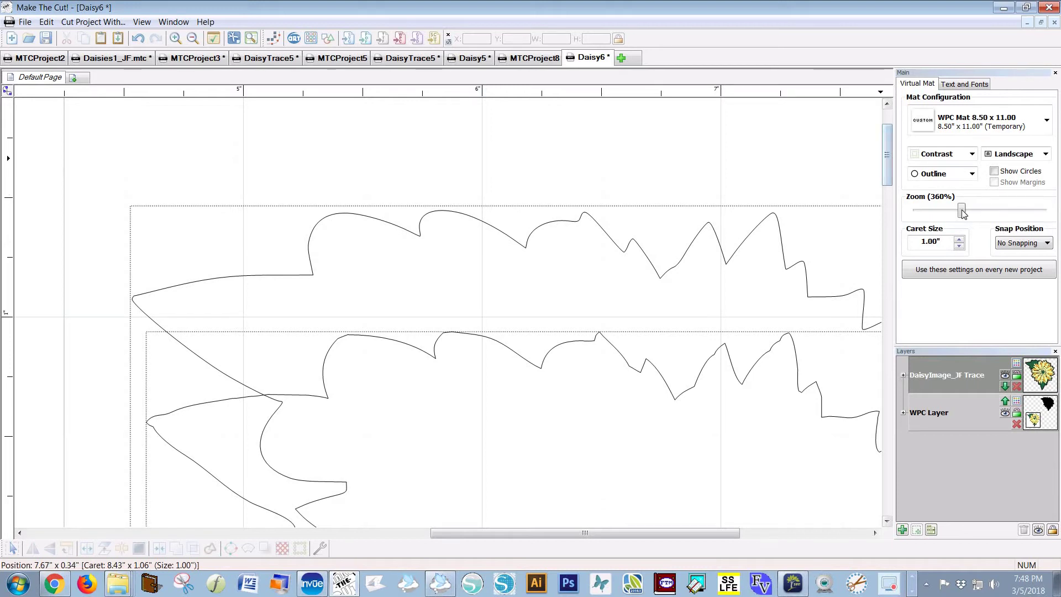
# Separate the outlines: traced one at about X 8.02, Y 0.58 and WPC one at about X 0.35, Y 0.66, leaving both deselected
pyautogui.moveTo(961, 211); pyautogui.dragTo(926, 211)
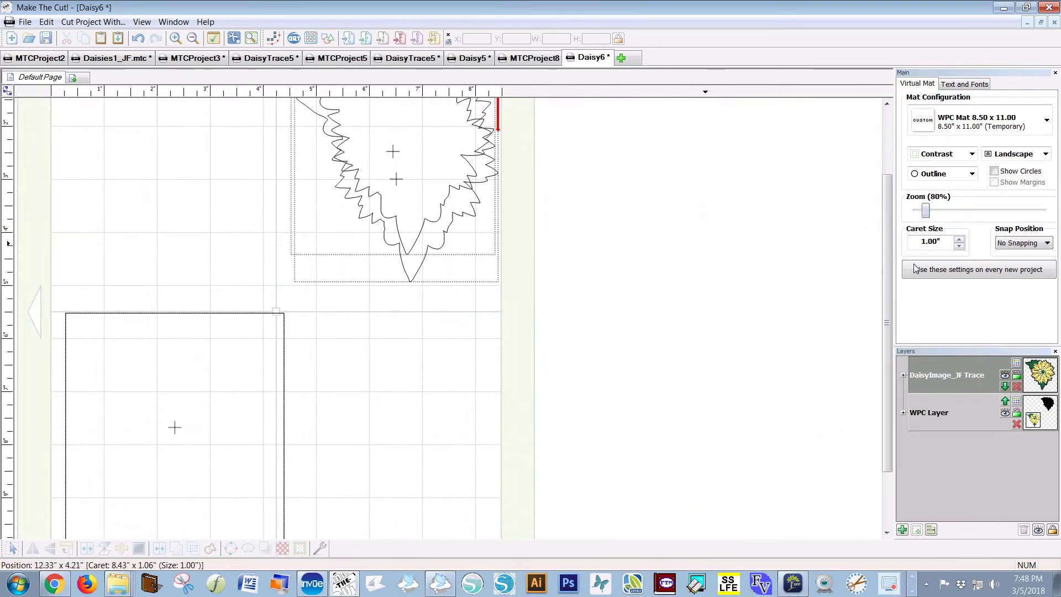
pyautogui.moveTo(886, 283); pyautogui.dragTo(895, 194)
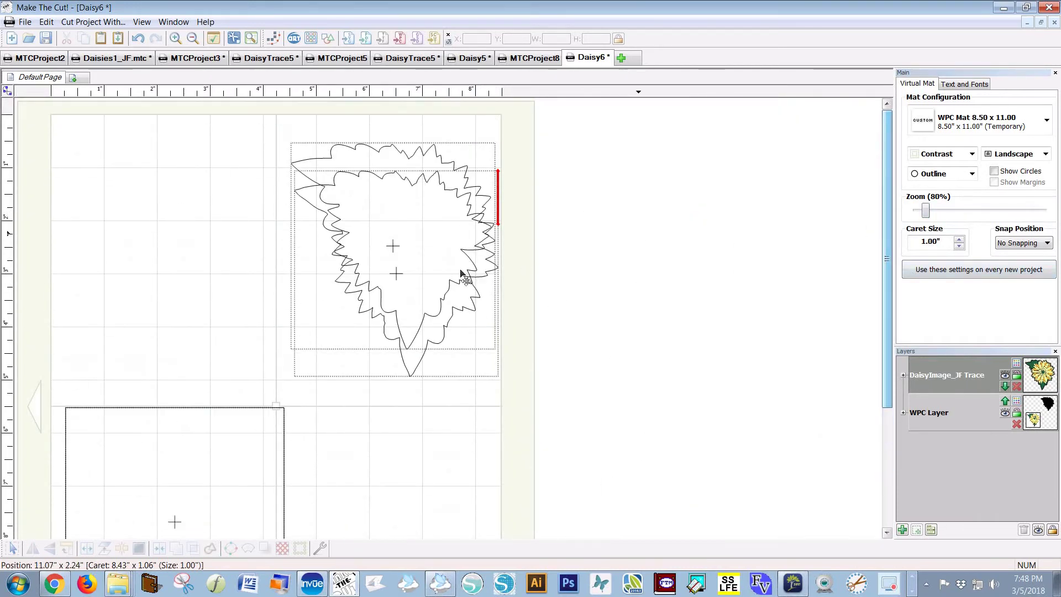
pyautogui.moveTo(486, 268); pyautogui.dragTo(726, 302)
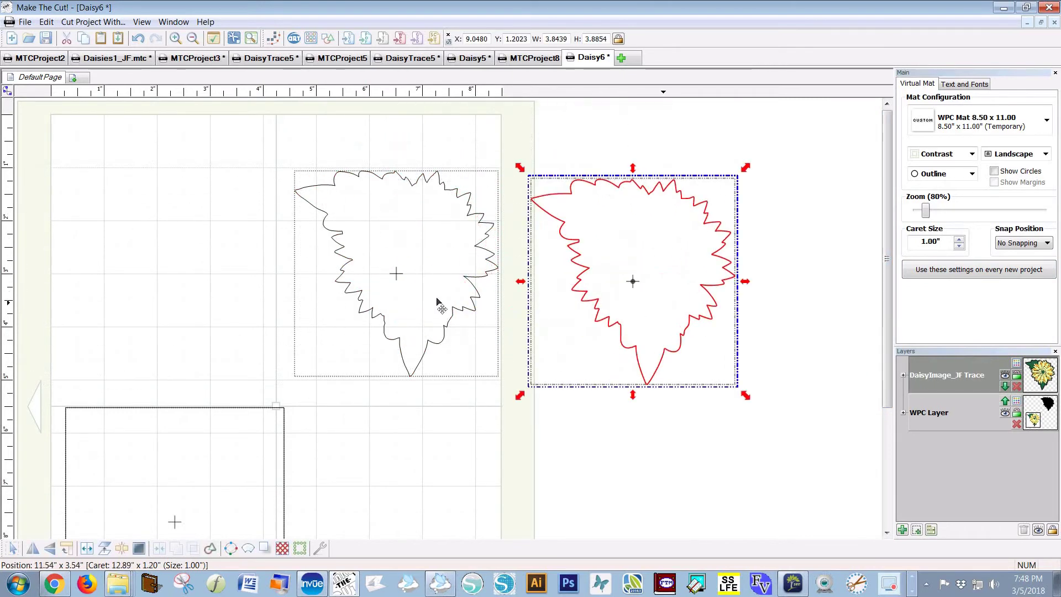
pyautogui.moveTo(443, 313); pyautogui.dragTo(218, 292)
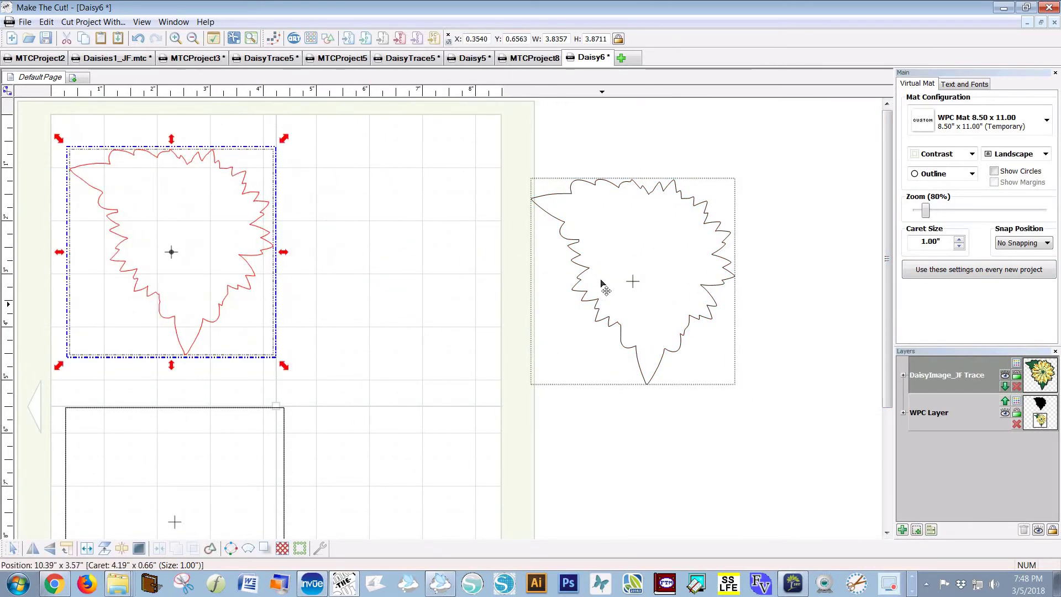
pyautogui.moveTo(639, 304); pyautogui.dragTo(585, 272)
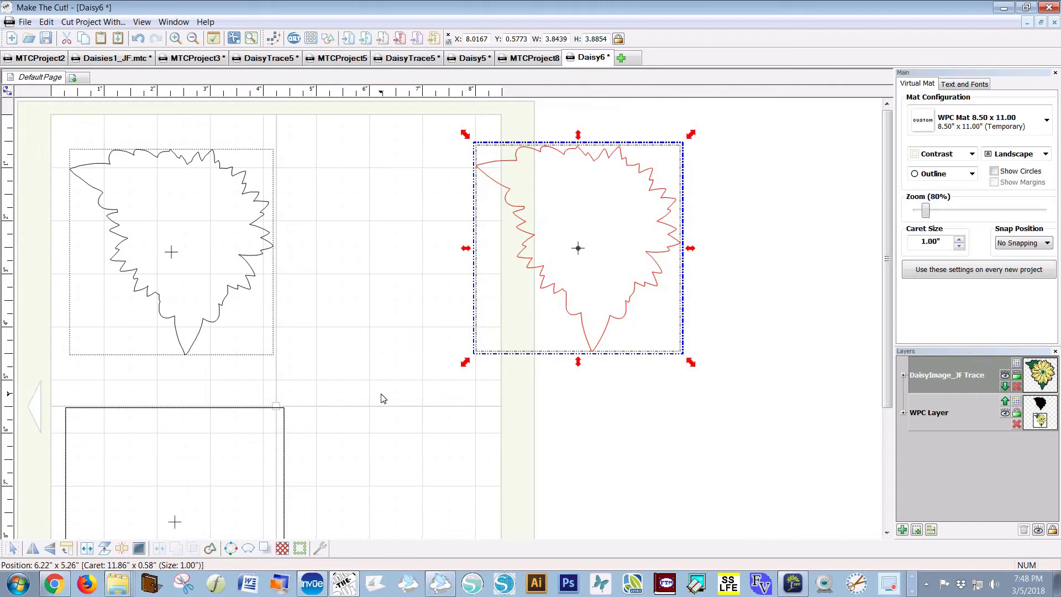
pyautogui.click(383, 398)
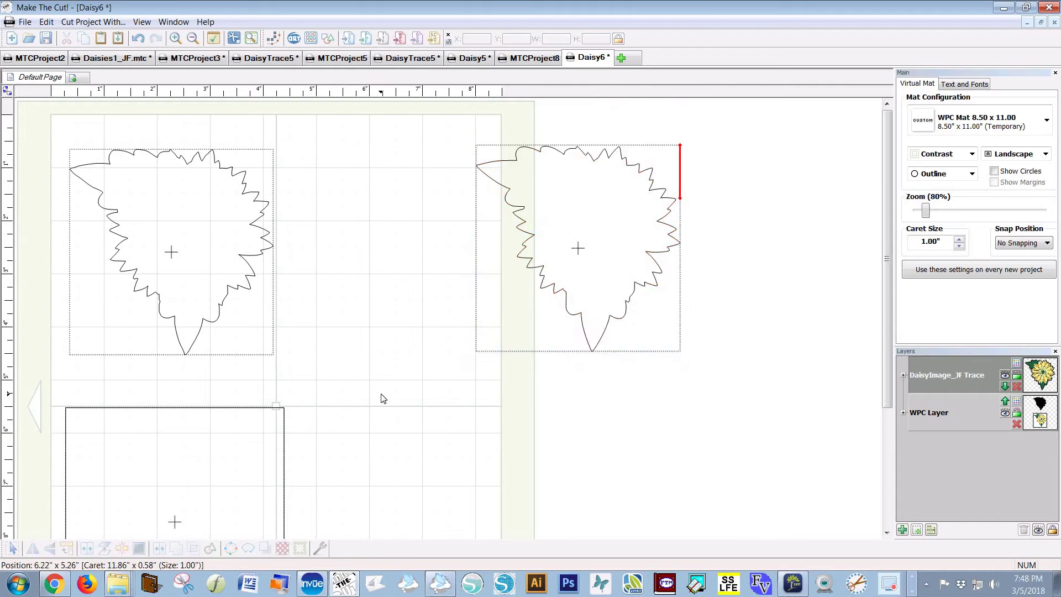
# Switch to Inspiration Pro, move the color palette off the page and import the image DaisyImage_JF.JPG from the Desktop
pyautogui.click(442, 584)
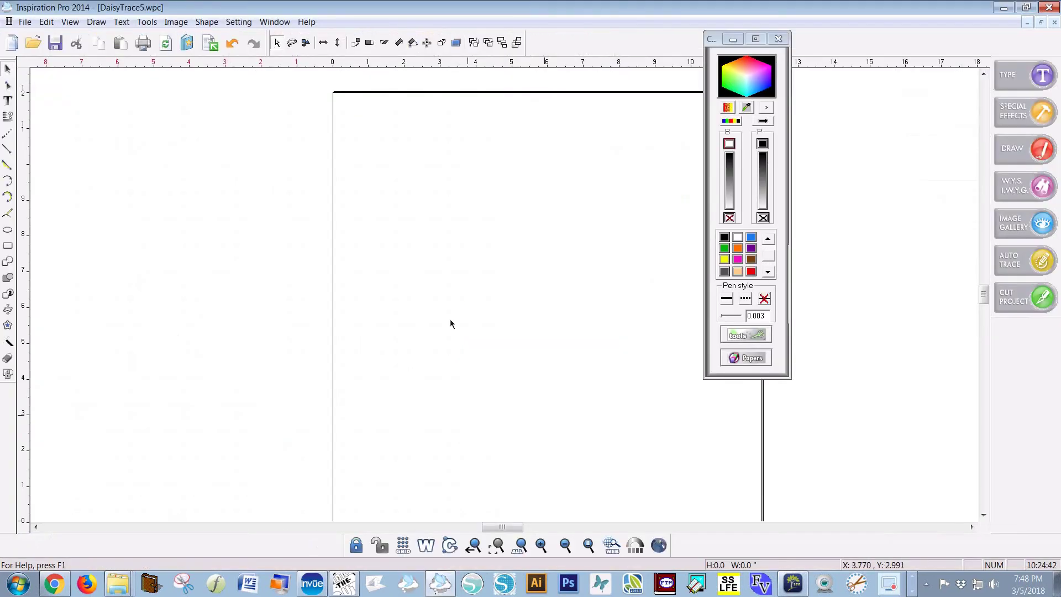
pyautogui.moveTo(717, 38); pyautogui.dragTo(861, 87)
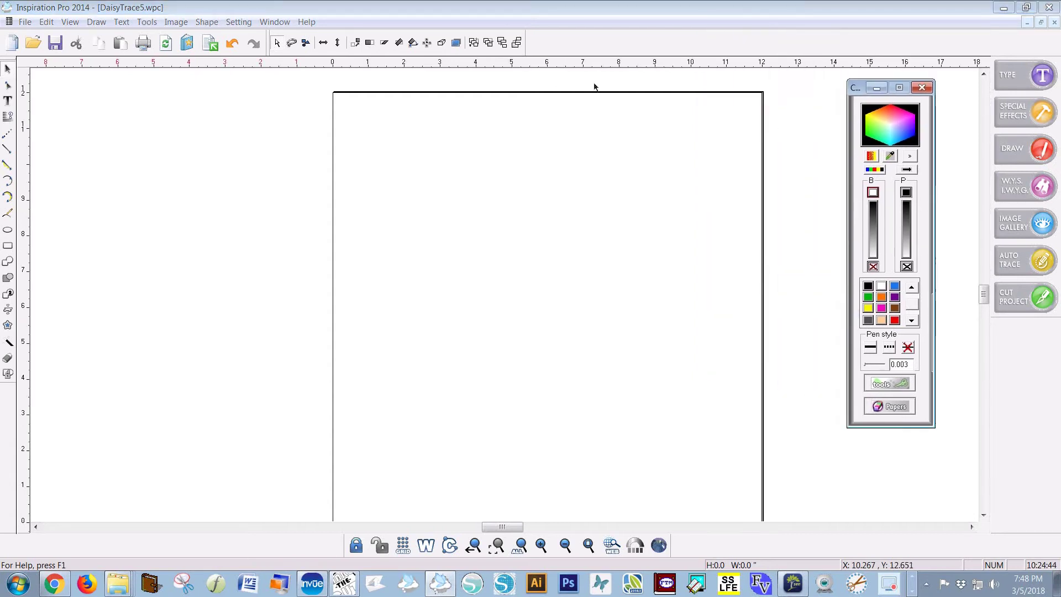
pyautogui.click(22, 22)
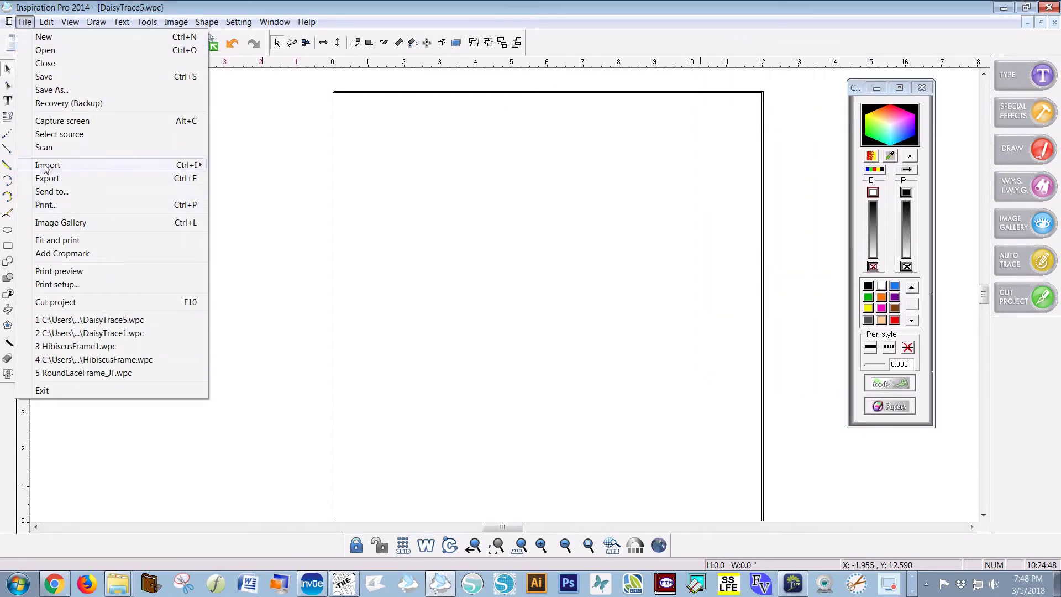
pyautogui.moveTo(46, 166)
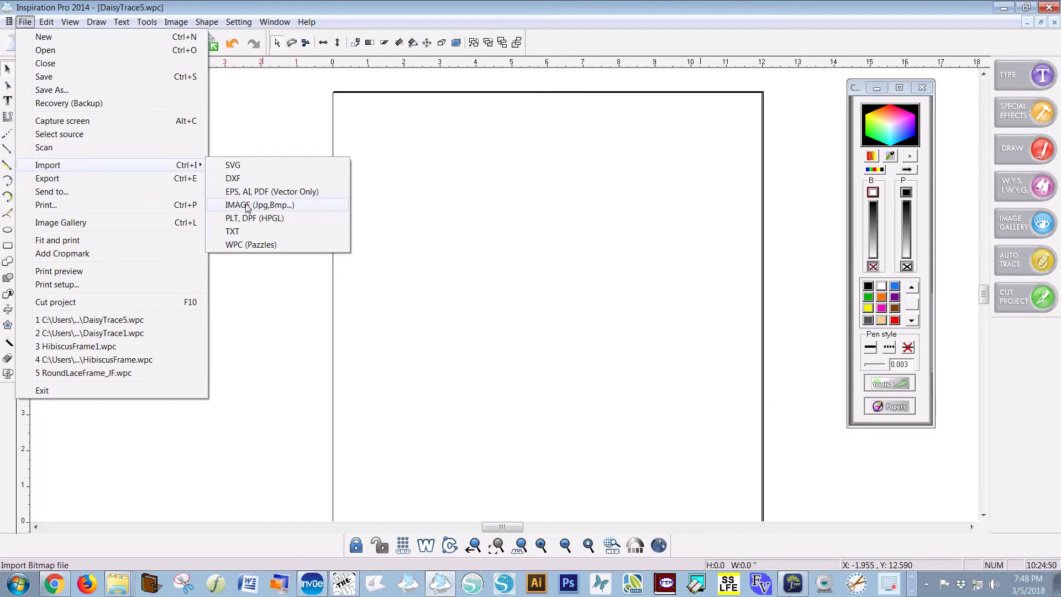
pyautogui.click(247, 206)
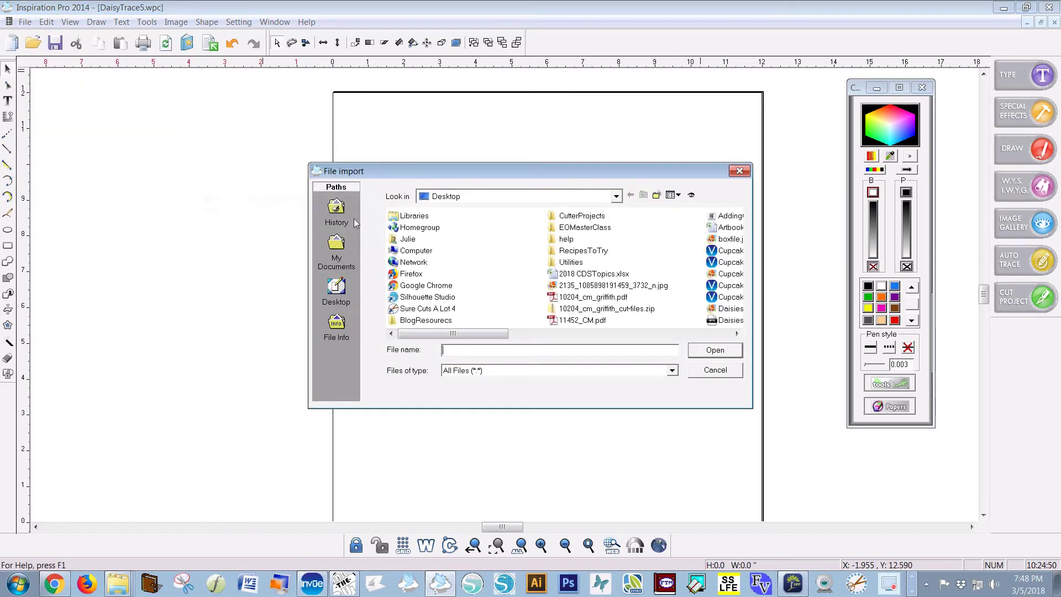
pyautogui.click(737, 334)
pyautogui.click(737, 335)
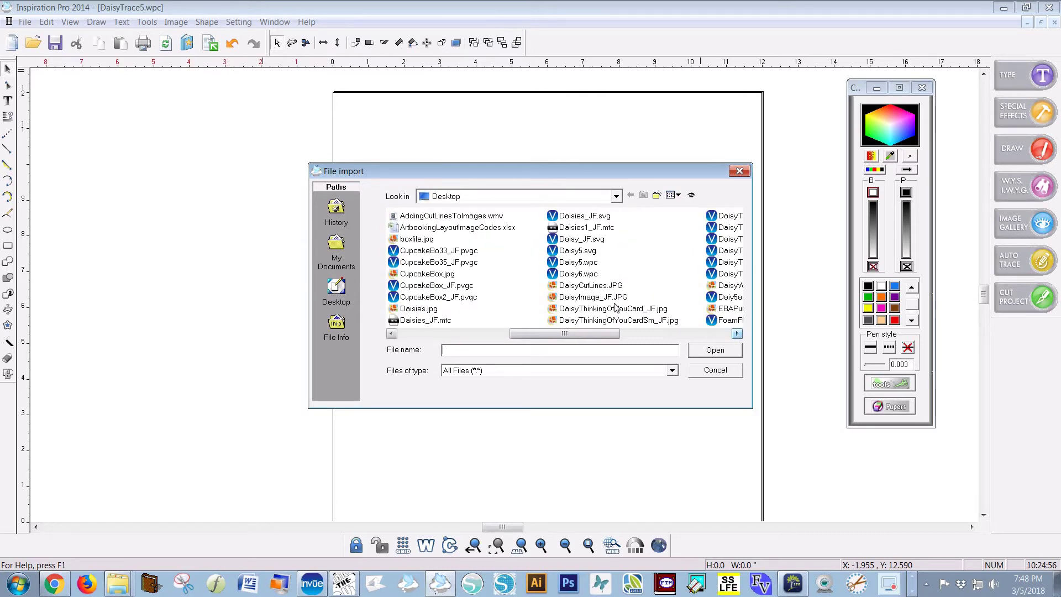
pyautogui.click(593, 297)
pyautogui.click(727, 352)
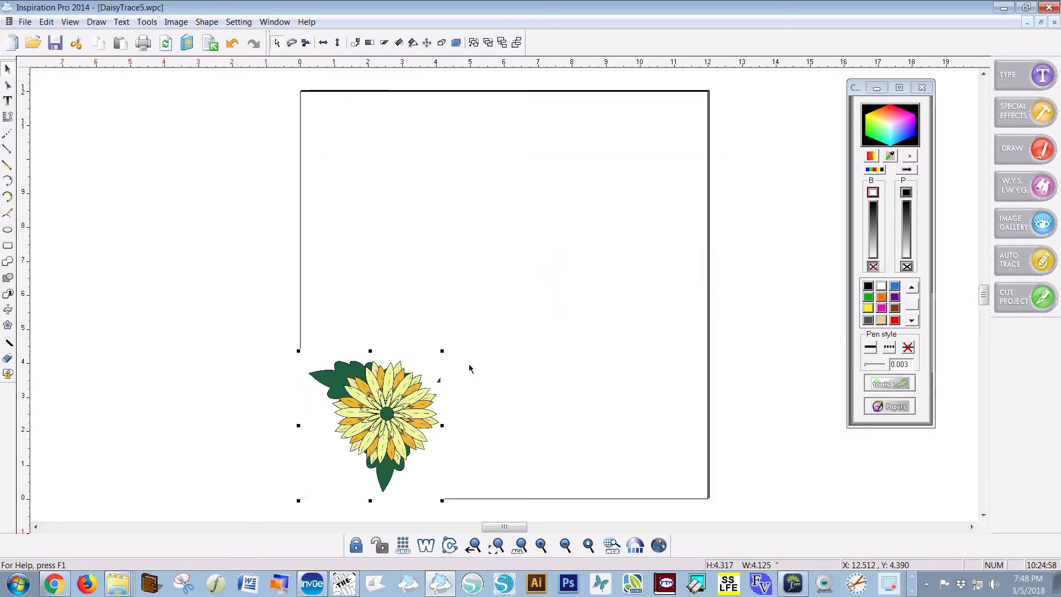
# Move the daisy image to the upper middle of the page and generate a Contour Cut outline from its white background
pyautogui.click(507, 244)
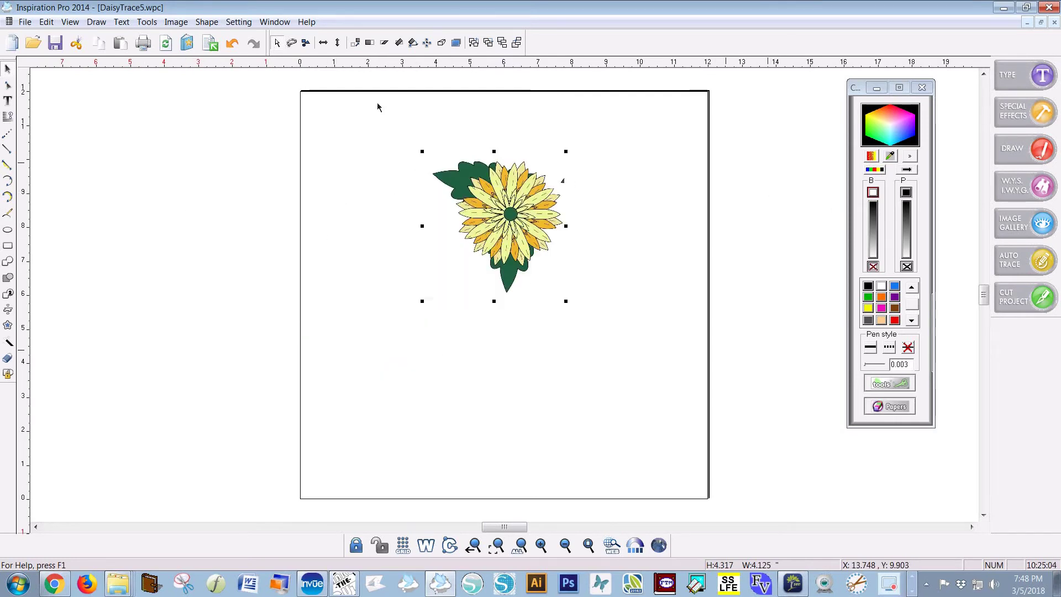
pyautogui.click(541, 546)
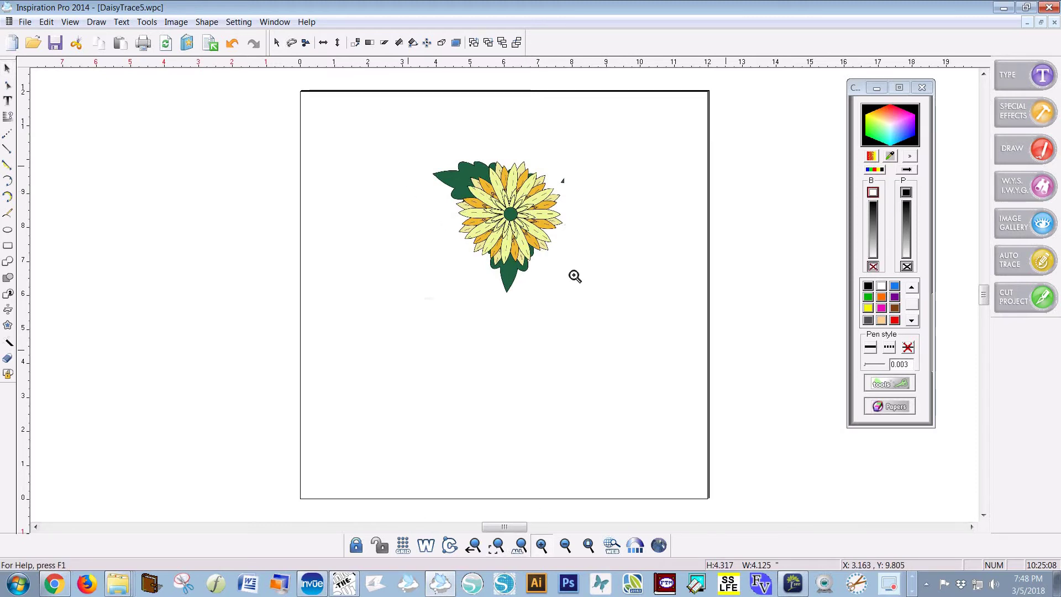
pyautogui.moveTo(574, 277); pyautogui.dragTo(483, 156)
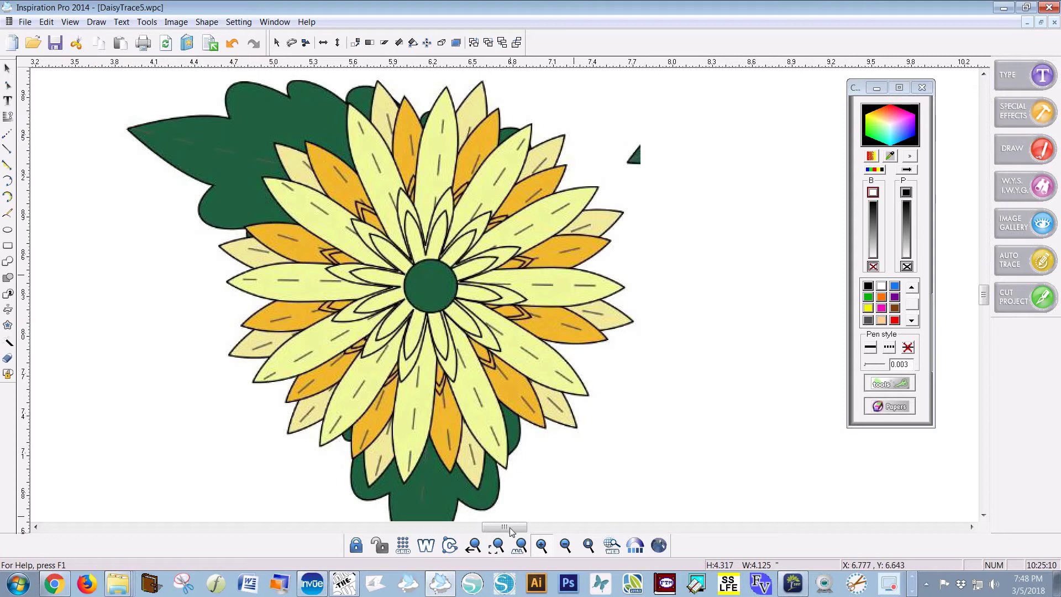
pyautogui.moveTo(511, 532); pyautogui.dragTo(499, 531)
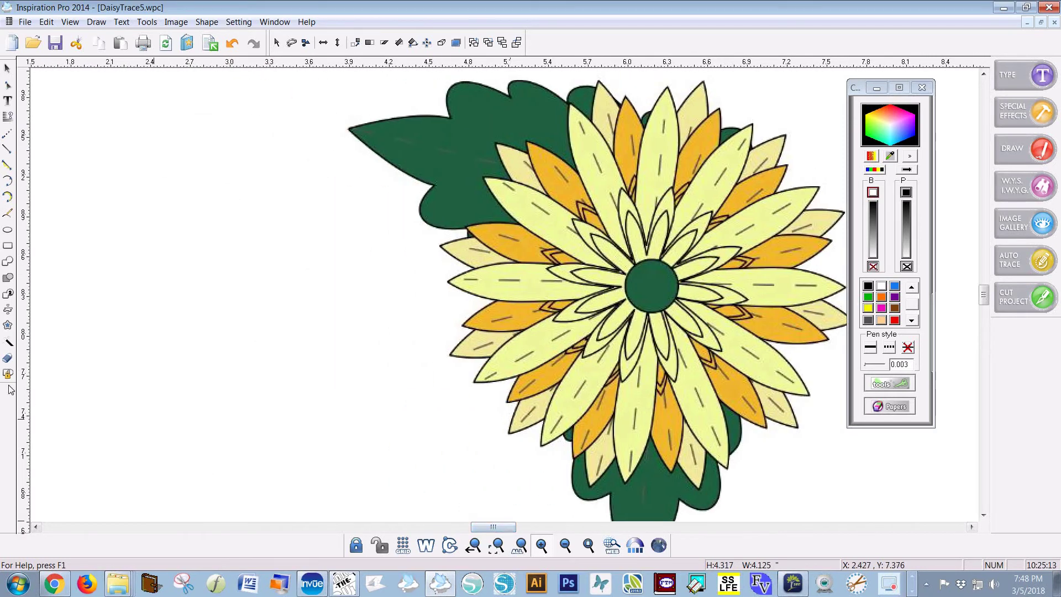
pyautogui.click(8, 343)
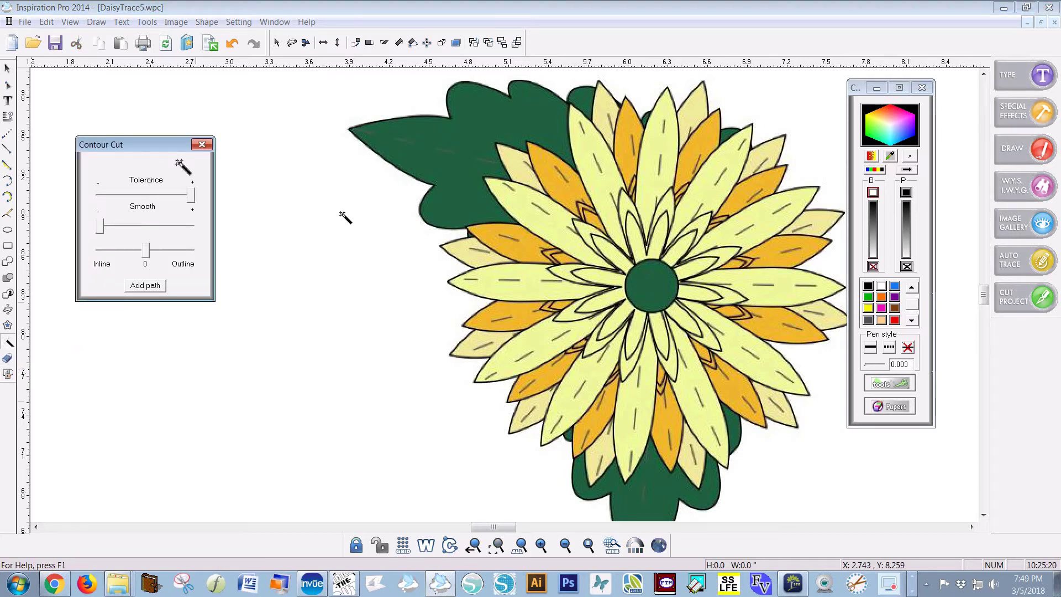
pyautogui.click(436, 272)
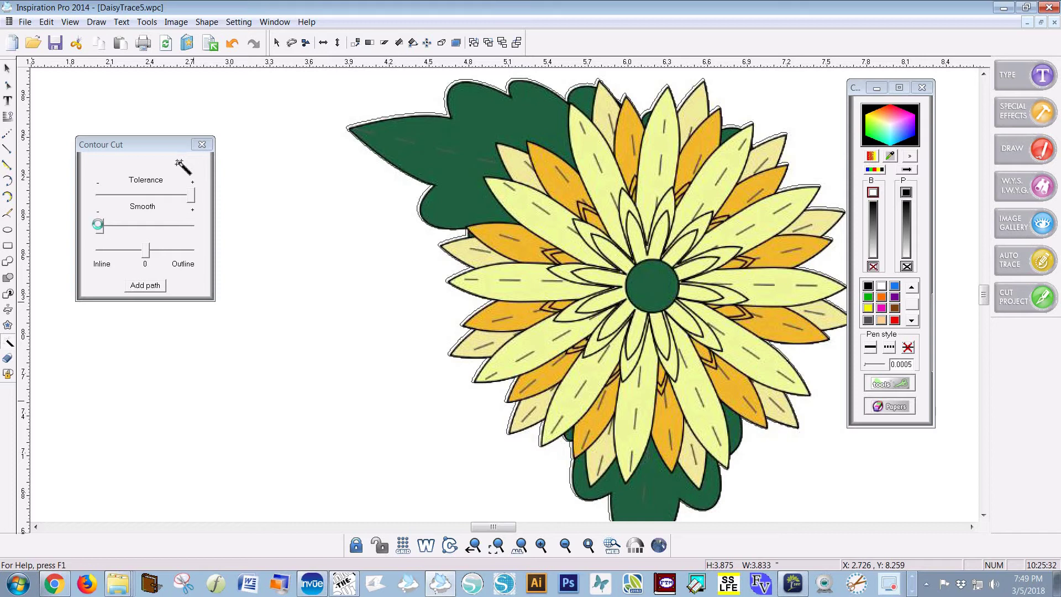
# Set the contour's Smooth just above its minimum and its Tolerance to roughly 70 percent of the range
pyautogui.moveTo(98, 224)
pyautogui.mouseDown()
pyautogui.moveTo(145, 230)
pyautogui.moveTo(91, 227)
pyautogui.moveTo(106, 234)
pyautogui.mouseUp()
pyautogui.click(115, 229)
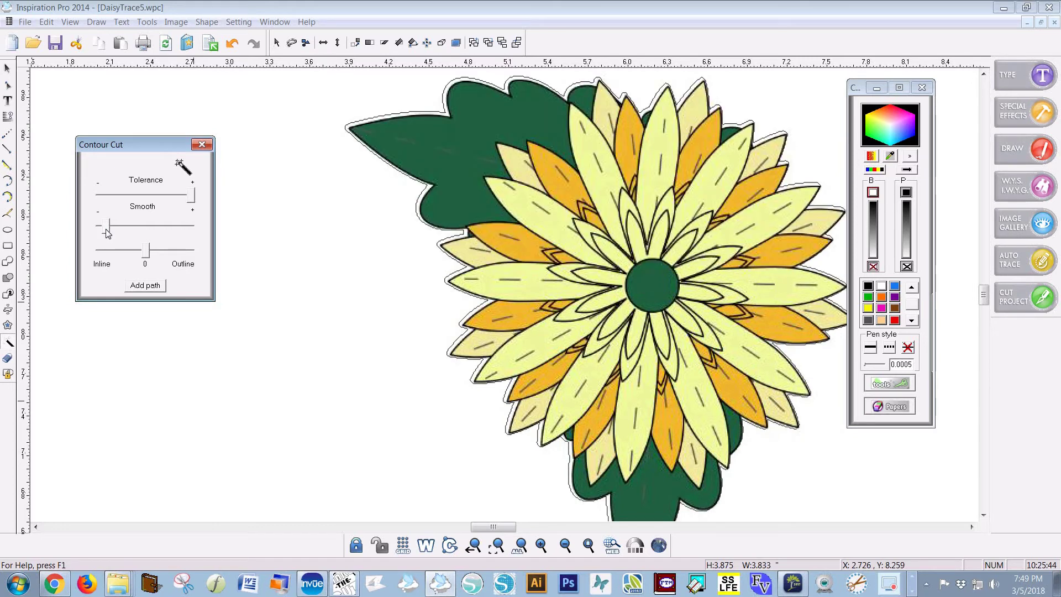
pyautogui.click(102, 229)
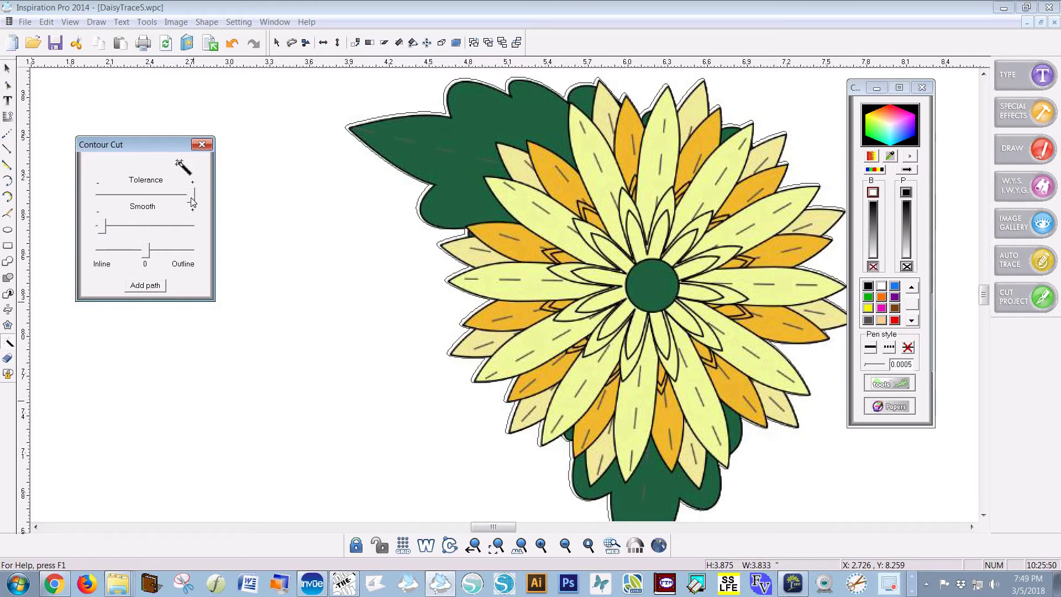
pyautogui.moveTo(193, 201); pyautogui.dragTo(99, 200)
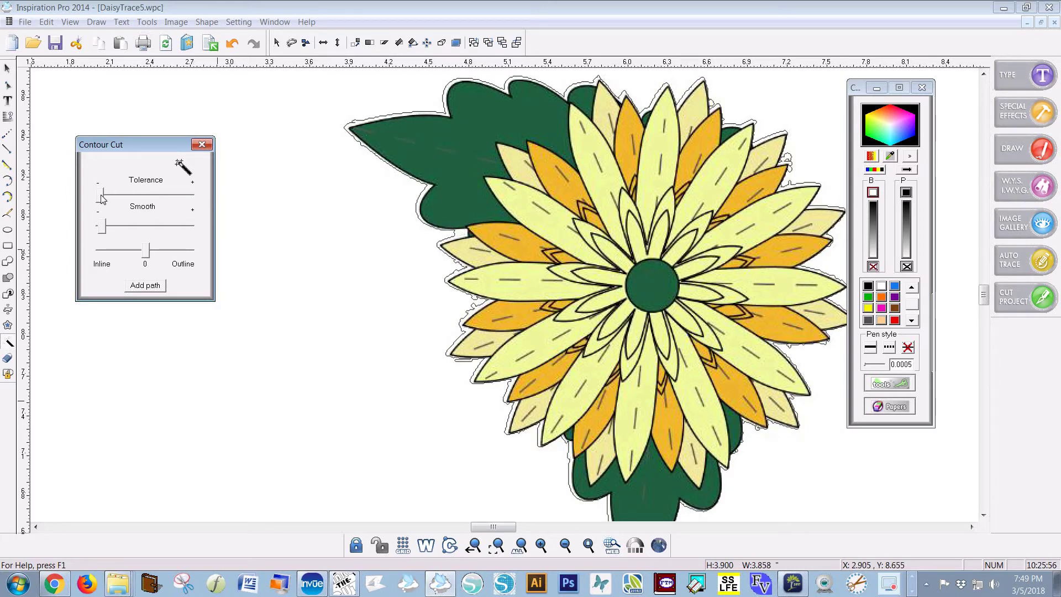
pyautogui.moveTo(118, 199); pyautogui.dragTo(164, 198)
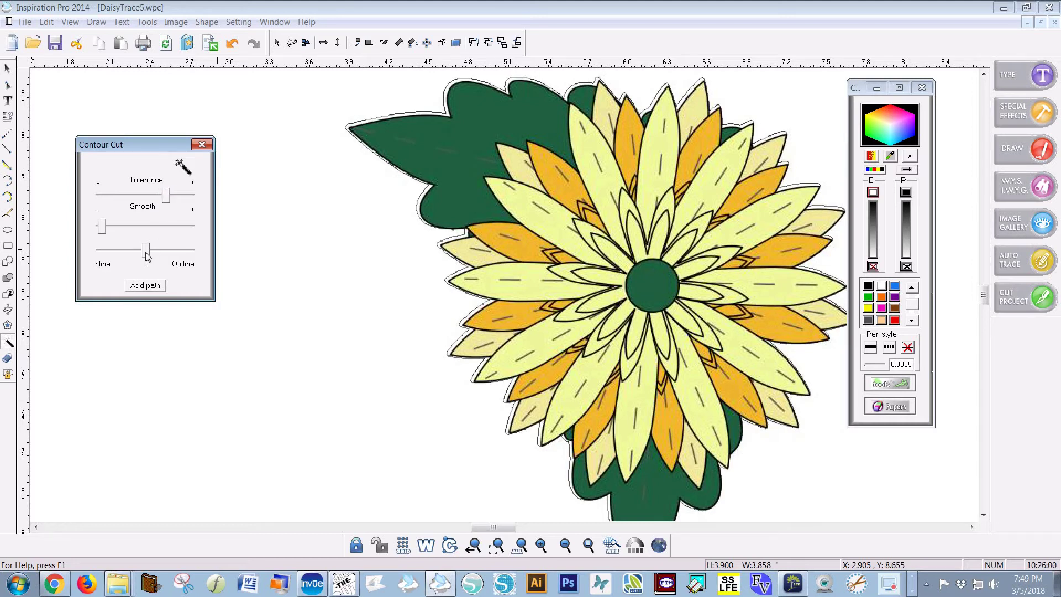
# Try the contour offset well towards Inline, at full Outline and back at 0
pyautogui.moveTo(112, 250); pyautogui.dragTo(105, 253)
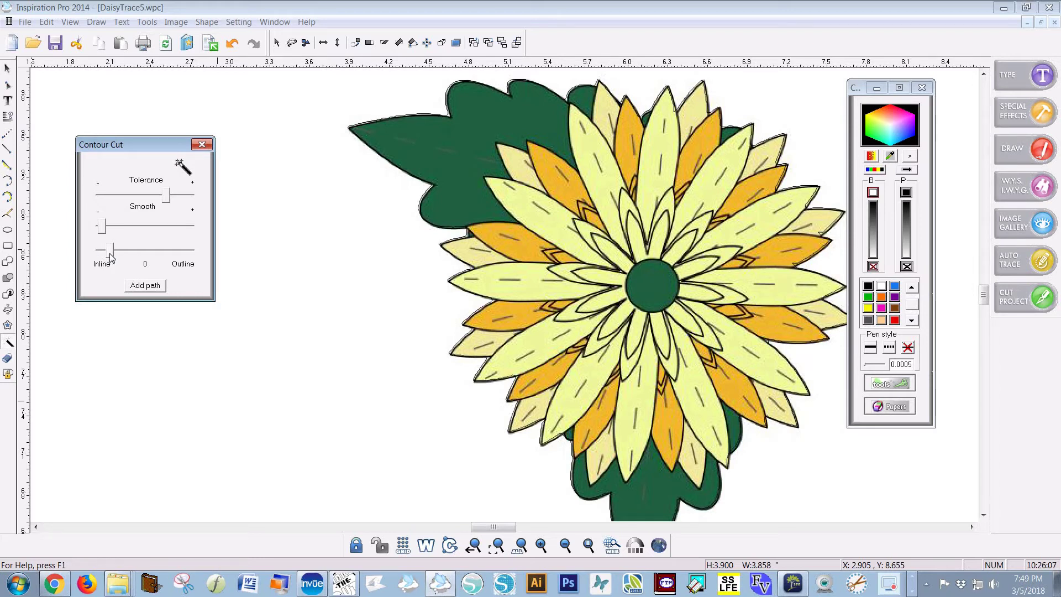
pyautogui.click(172, 251)
pyautogui.click(190, 253)
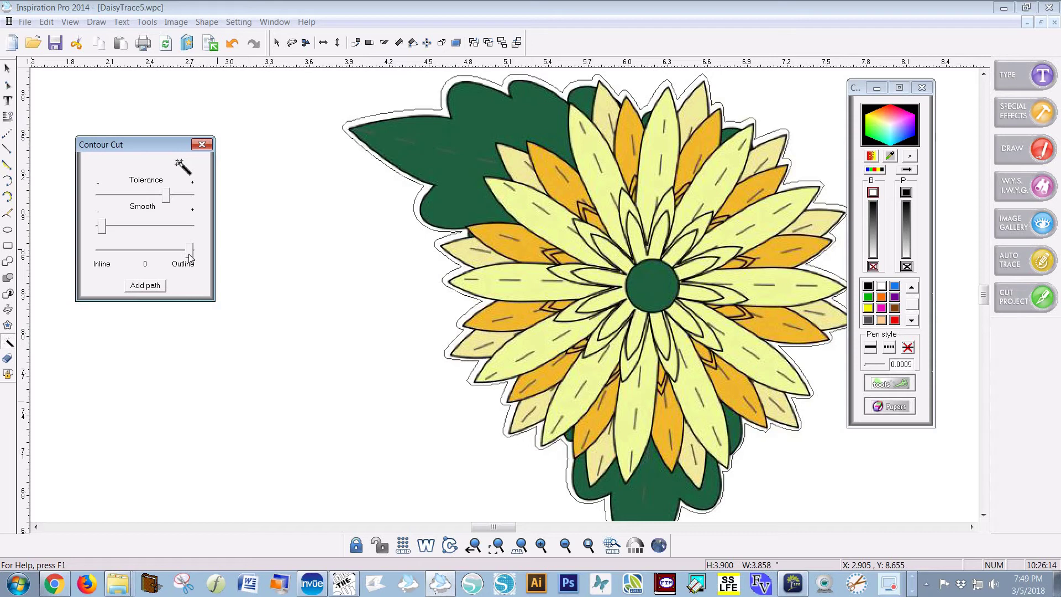
pyautogui.click(147, 253)
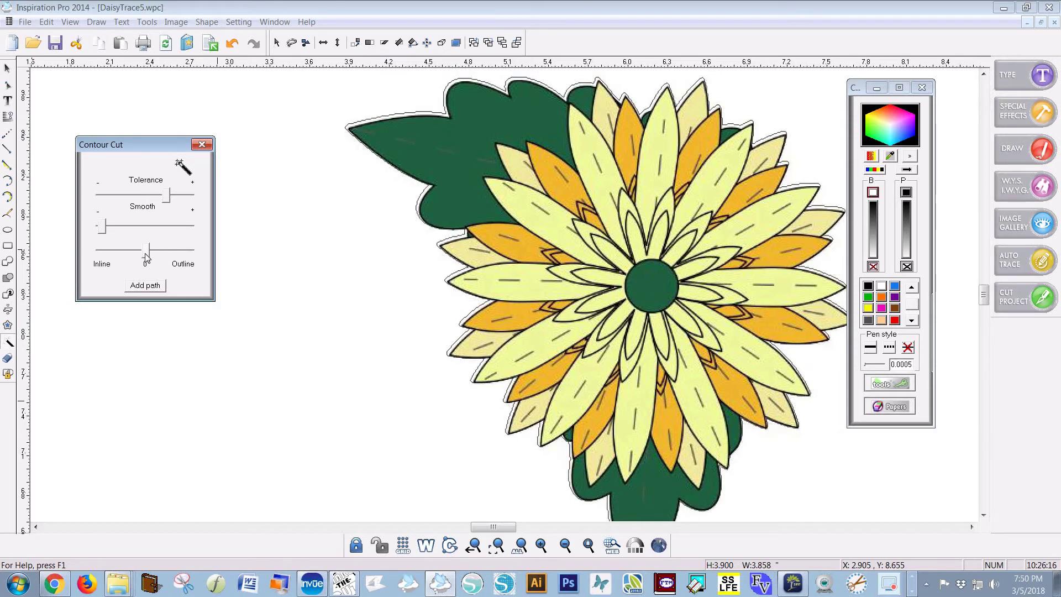
# Offset the contour well towards Inline so it hugs the daisy's edge, add the path and close Contour Cut
pyautogui.click(131, 253)
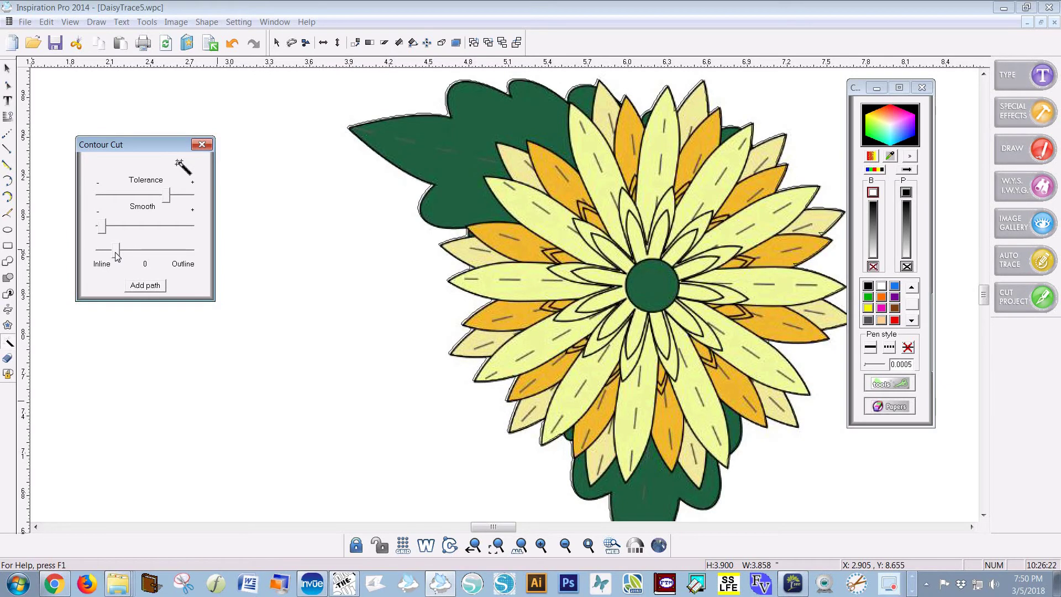
pyautogui.moveTo(115, 252); pyautogui.dragTo(112, 253)
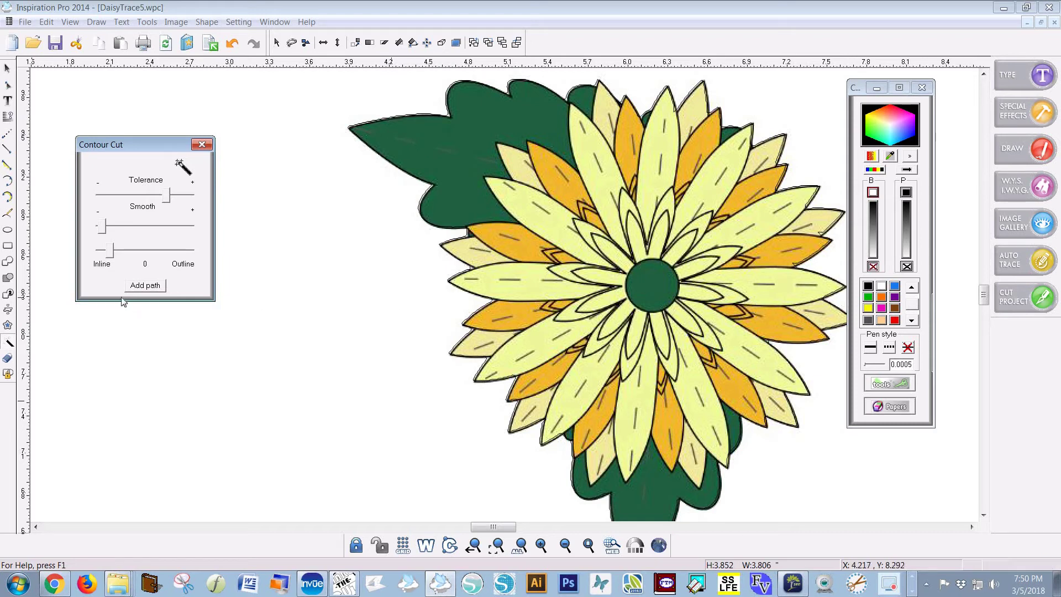
pyautogui.click(156, 287)
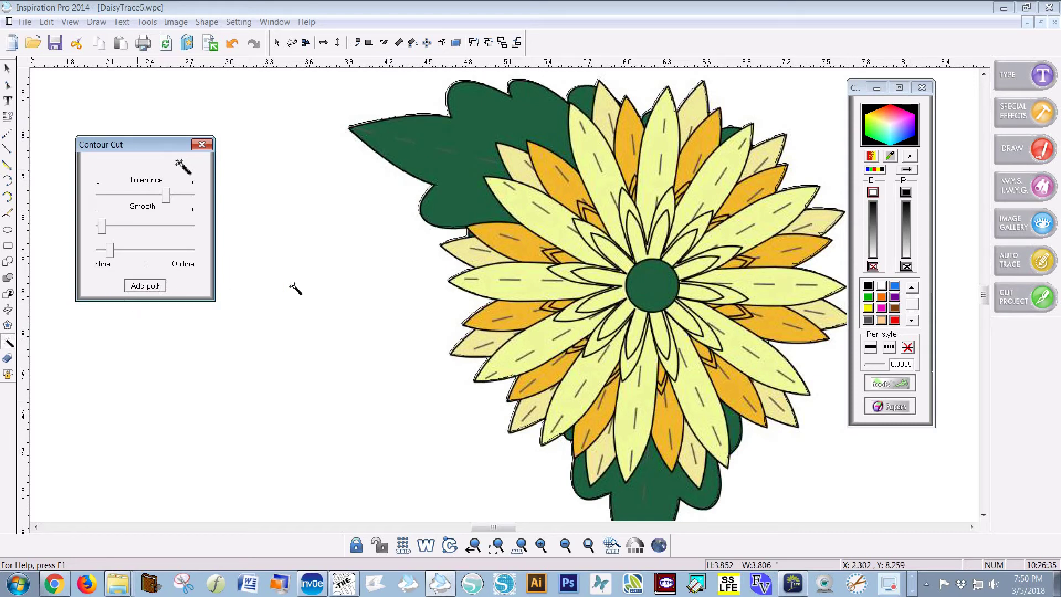
pyautogui.click(202, 145)
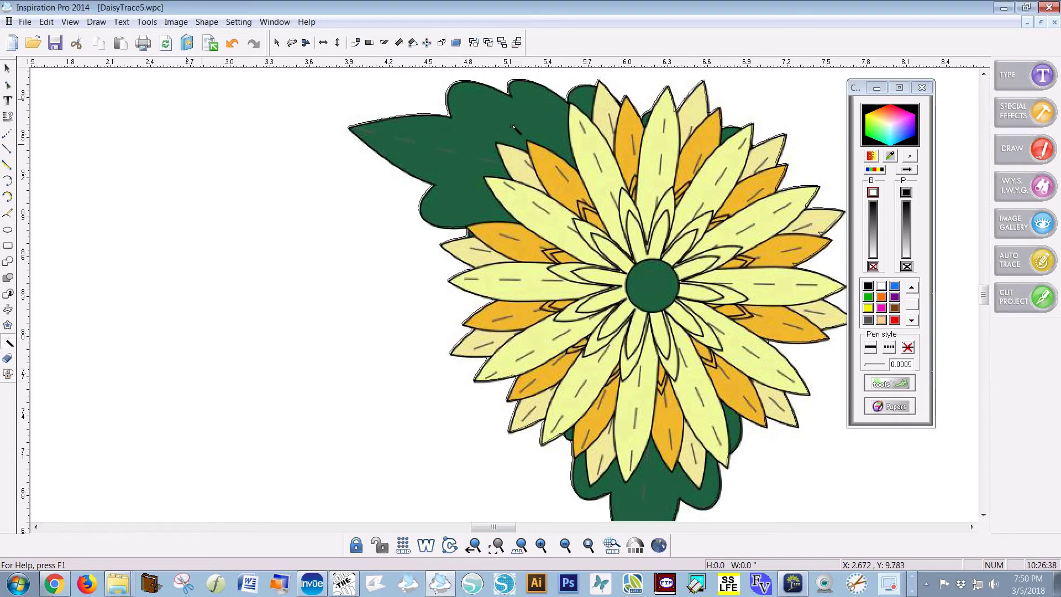
# Move the daisy image off the contour outline and delete the image, keeping only the outline
pyautogui.click(314, 189)
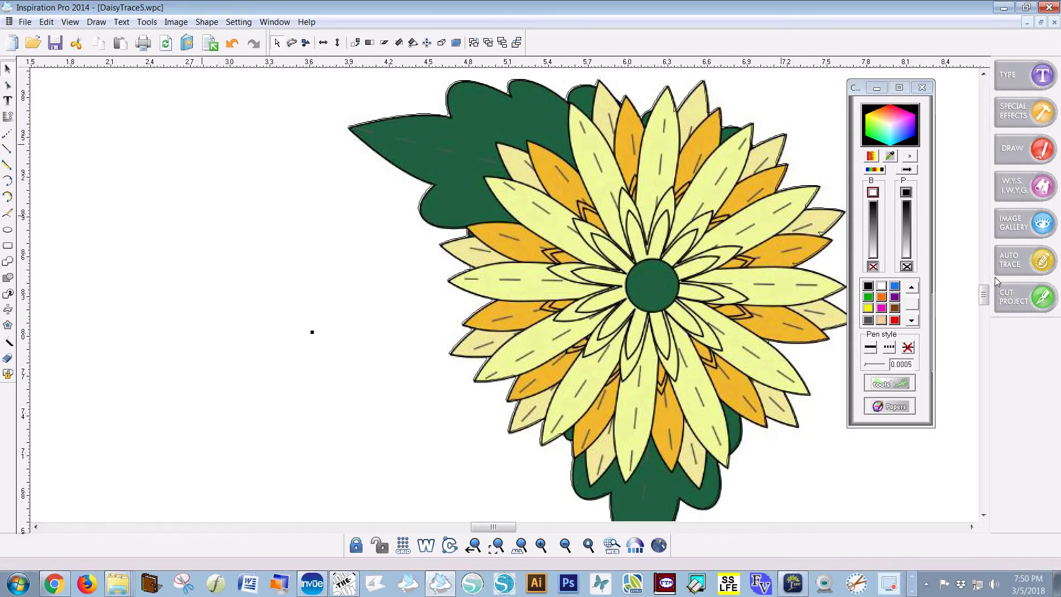
pyautogui.moveTo(984, 295); pyautogui.dragTo(984, 294)
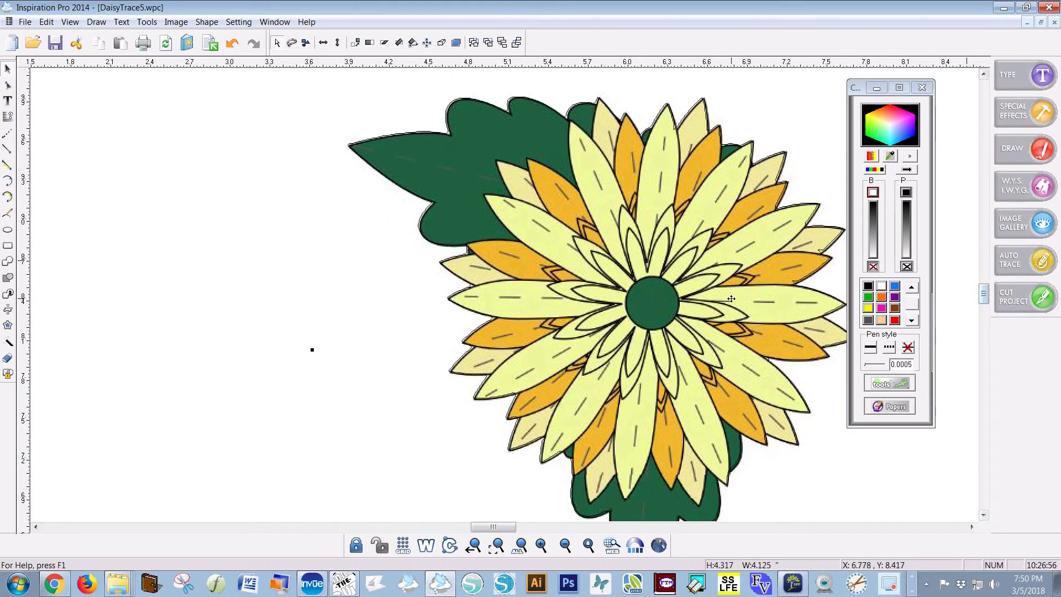
pyautogui.click(100, 130)
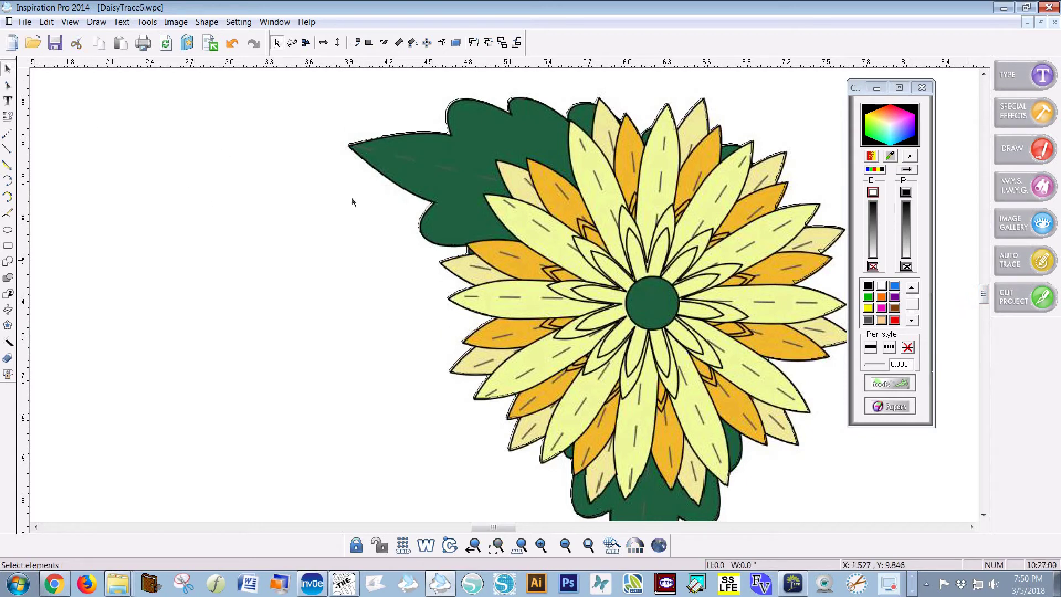
pyautogui.click(530, 224)
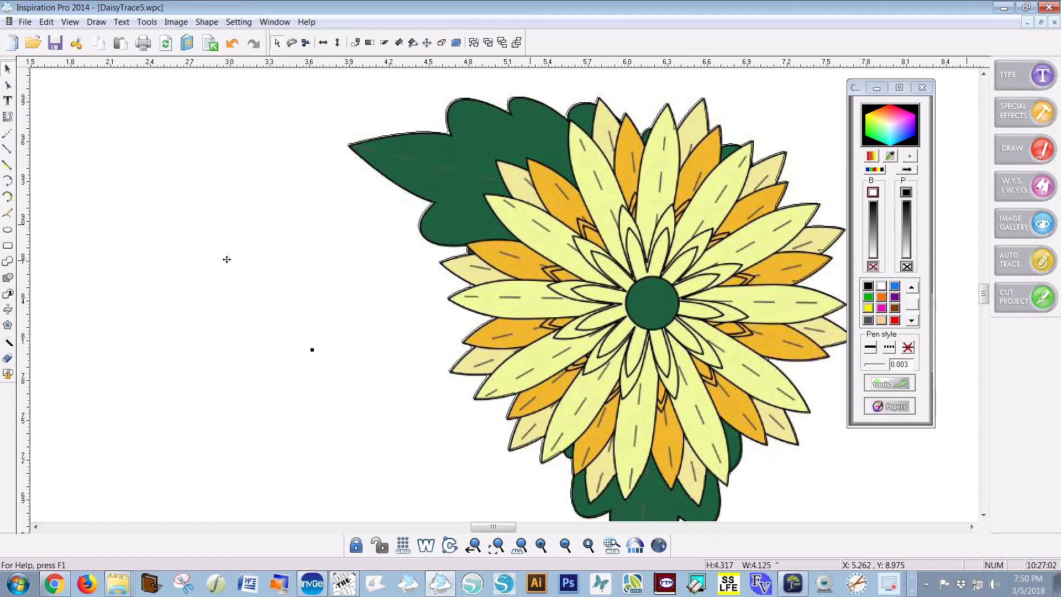
pyautogui.moveTo(529, 225); pyautogui.dragTo(226, 262)
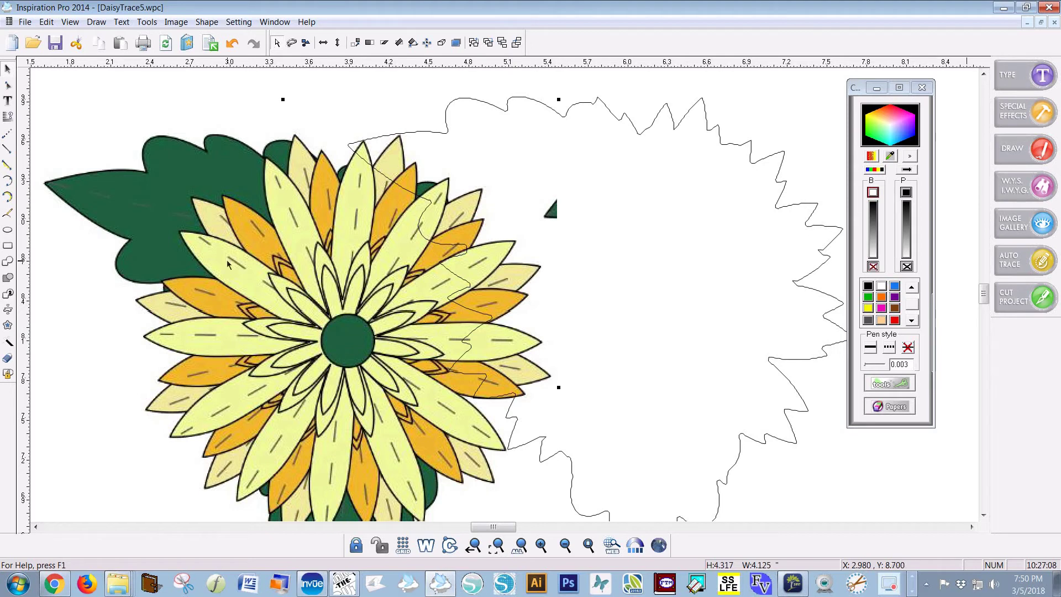
pyautogui.press('Delete')
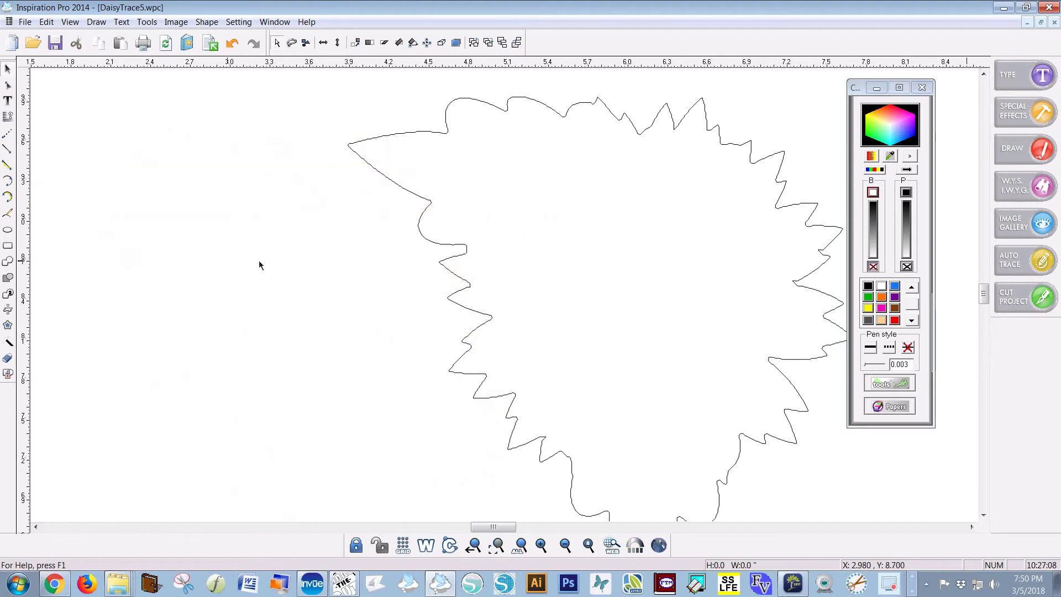
# Save the daisy outline as a new file named Daisy7.wpc on the Desktop without replacing Daisy6.wpc
pyautogui.click(402, 257)
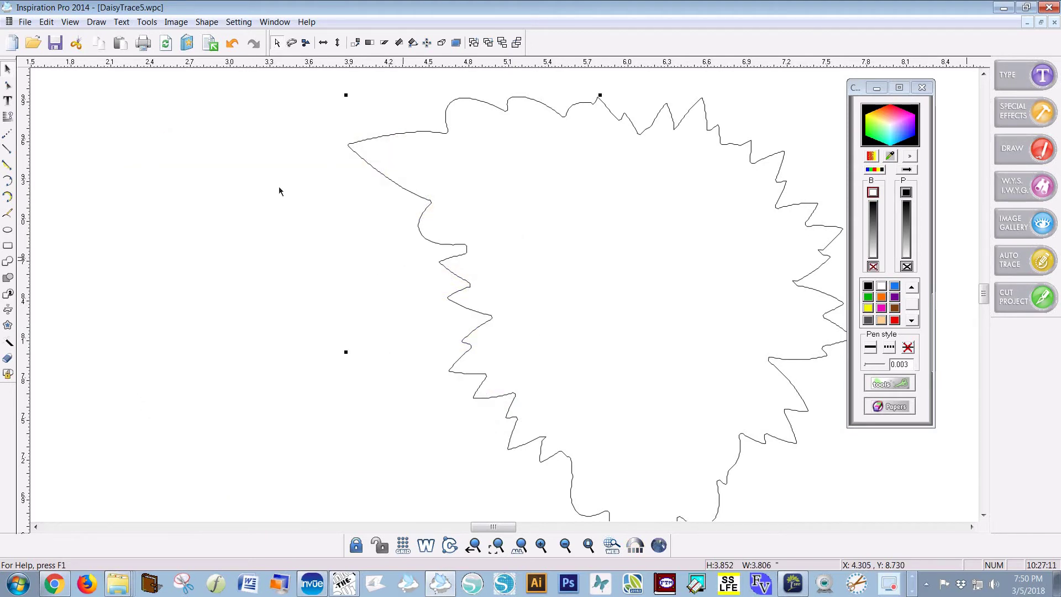
pyautogui.click(25, 22)
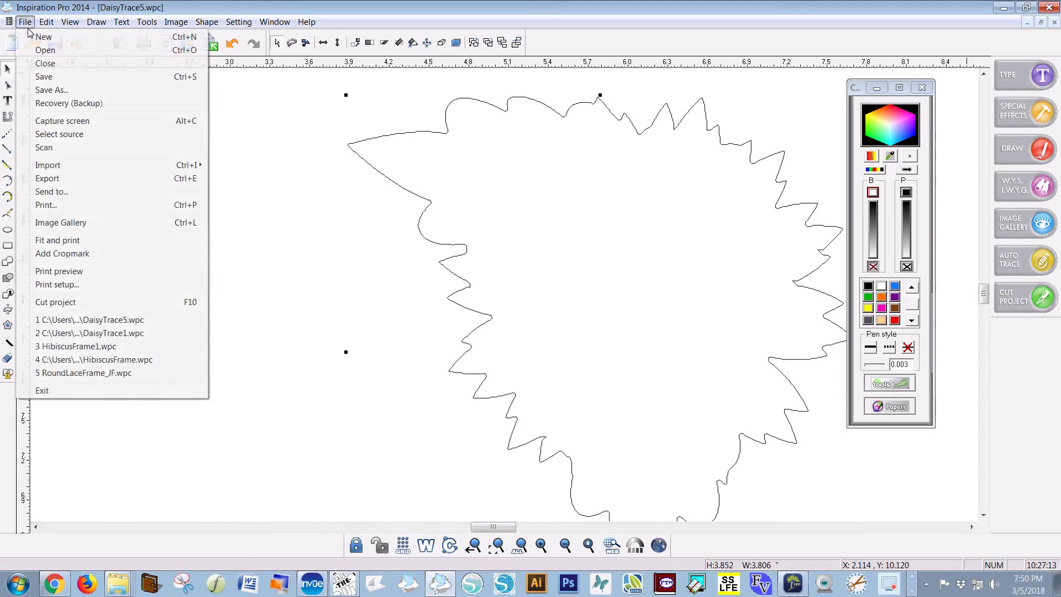
pyautogui.click(61, 91)
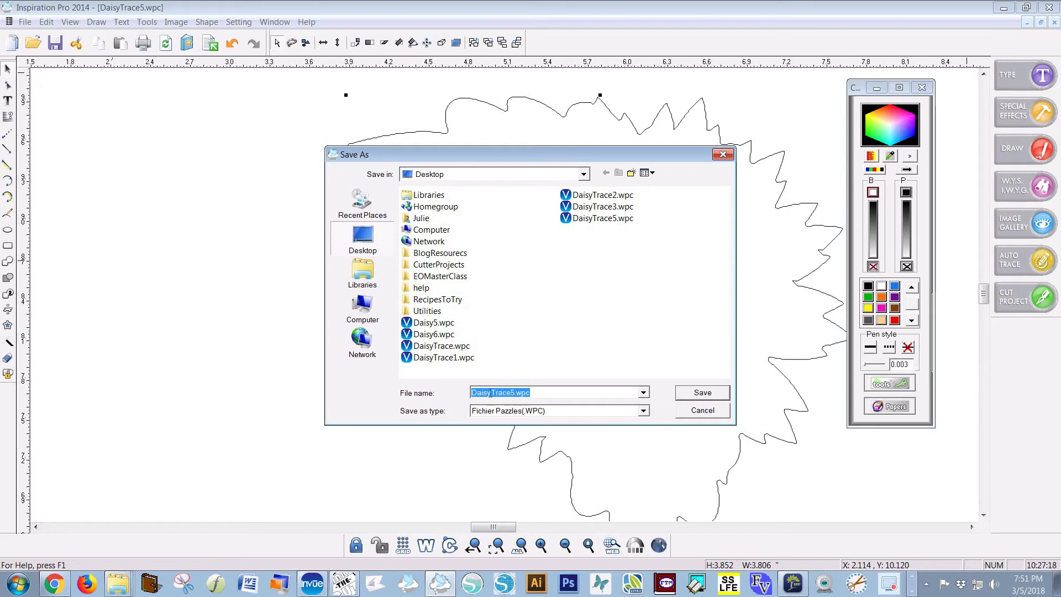
pyautogui.moveTo(514, 393); pyautogui.dragTo(468, 393)
pyautogui.write('Da')
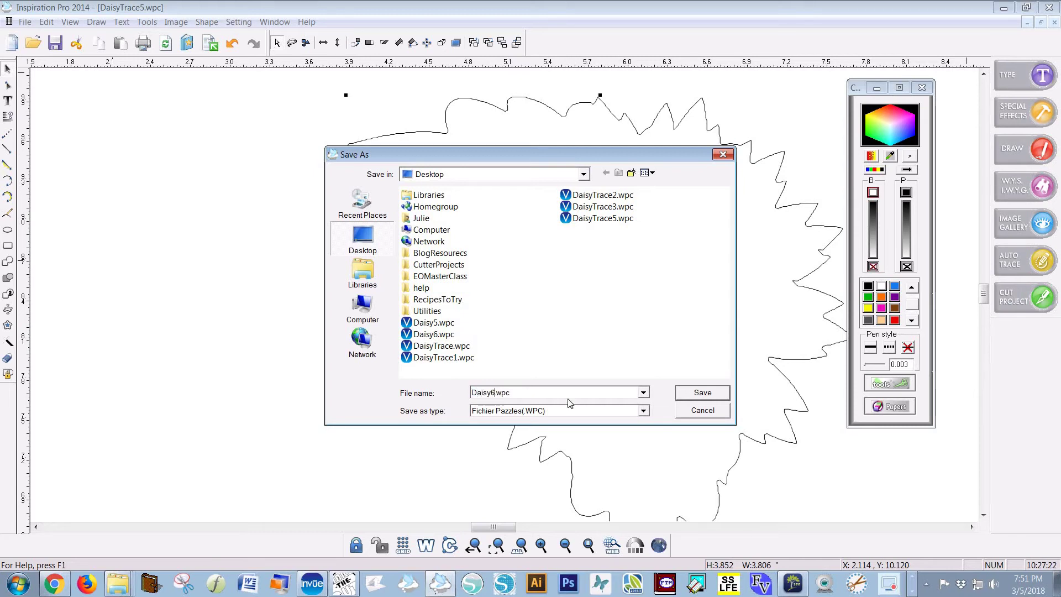
pyautogui.click(702, 393)
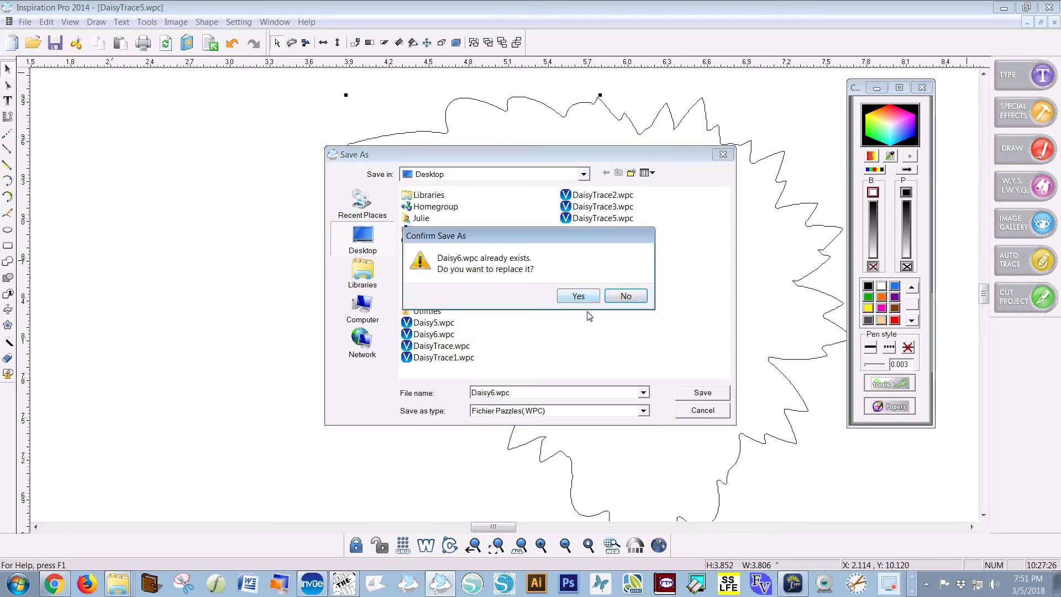
pyautogui.click(625, 296)
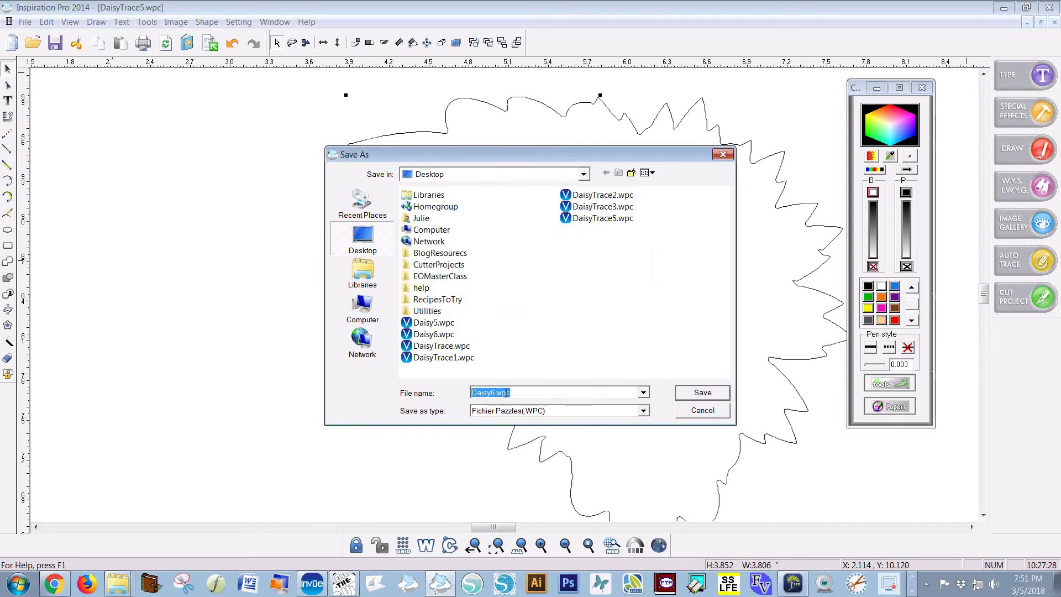
pyautogui.click(491, 392)
pyautogui.click(697, 392)
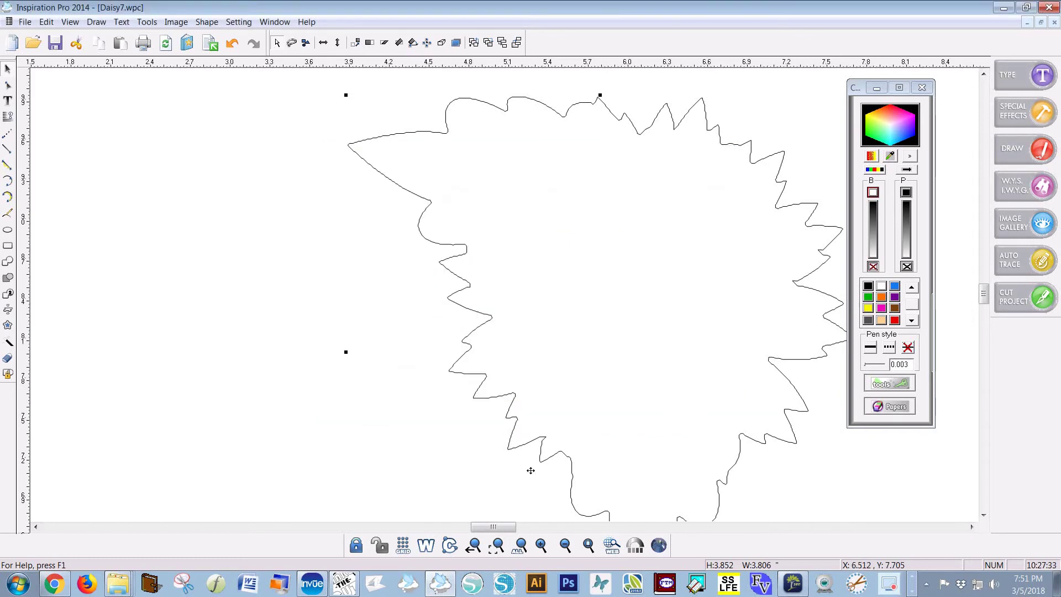
# Switch to Make The Cut, import Daisy7.wpc from the Desktop as a new project and select the daisy shape
pyautogui.click(346, 584)
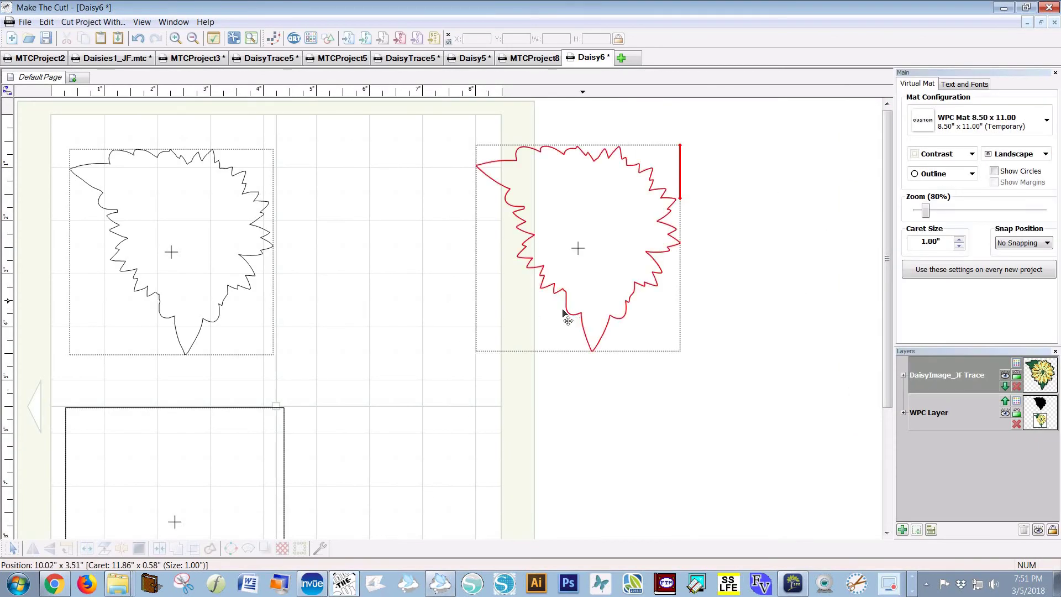
pyautogui.click(402, 42)
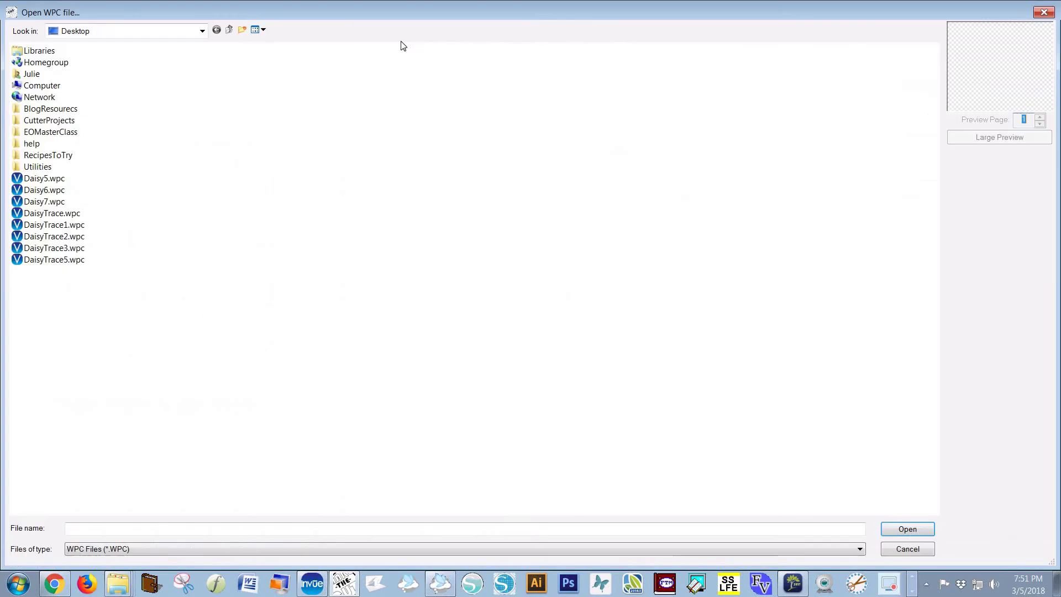
pyautogui.click(95, 203)
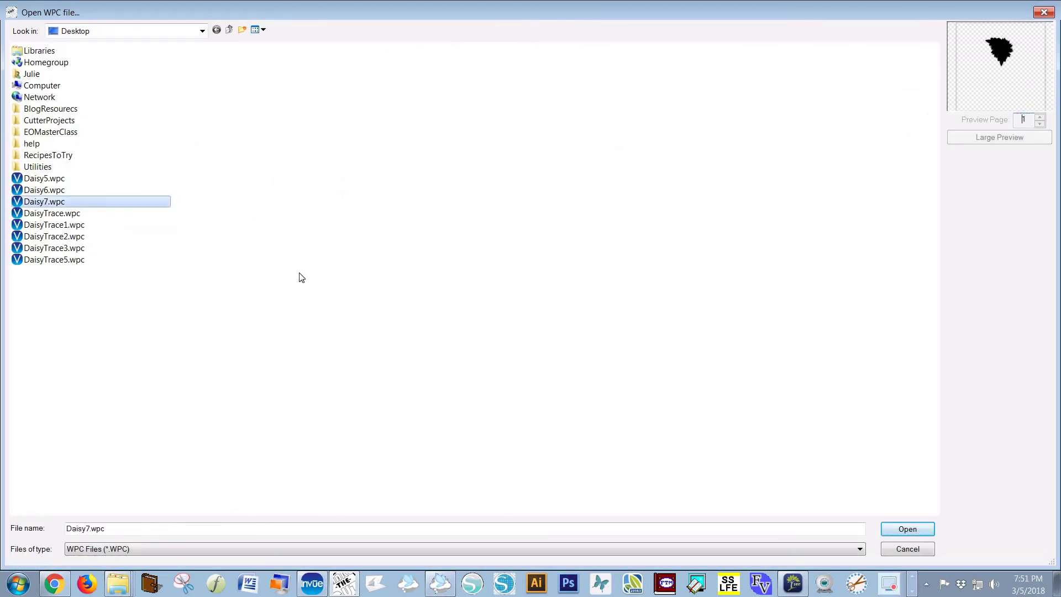
pyautogui.click(890, 531)
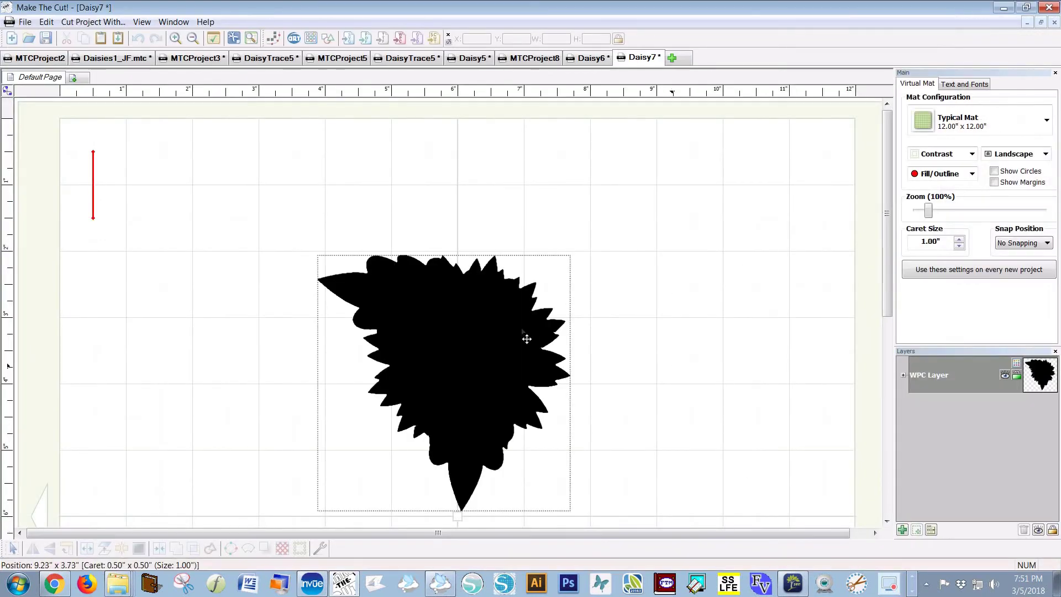
pyautogui.click(525, 341)
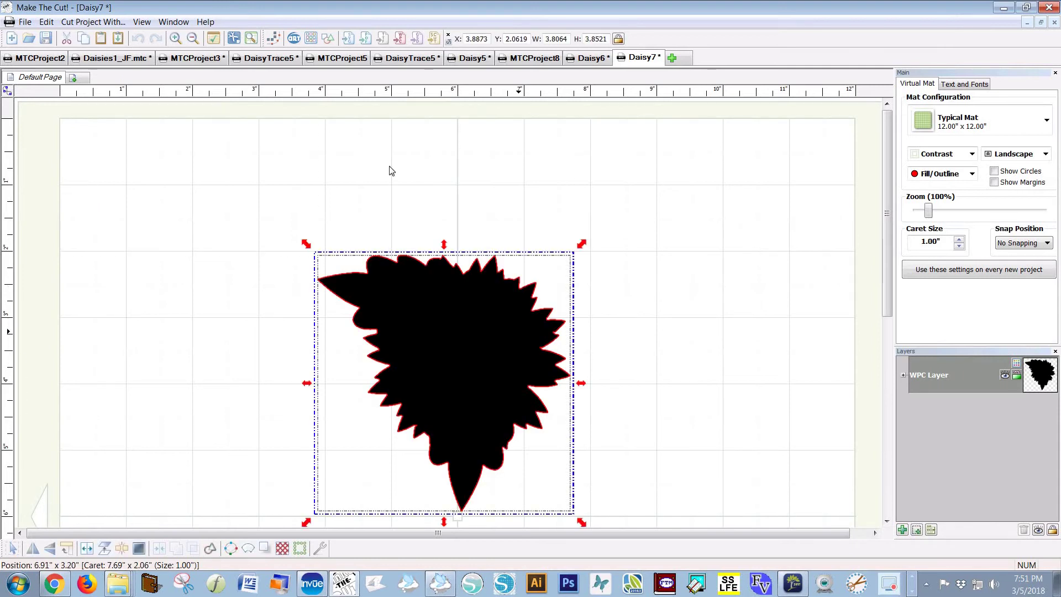
# Paste the Daisy7 outline into the Daisy6 project and bring the far-right daisy outline onto the mat beside it
pyautogui.click(587, 59)
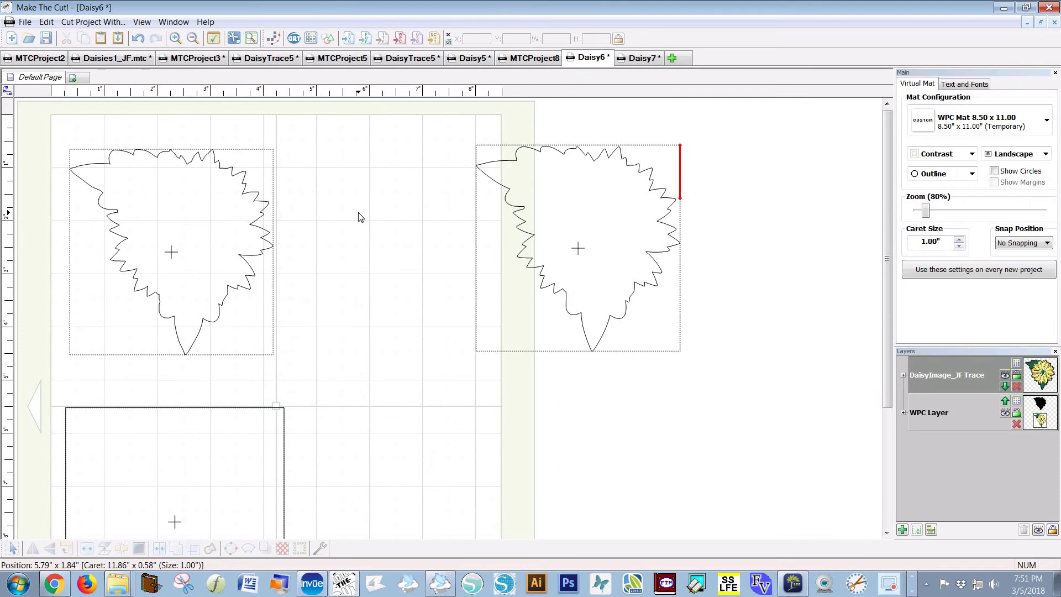
pyautogui.hotkey('ctrl', 'v')
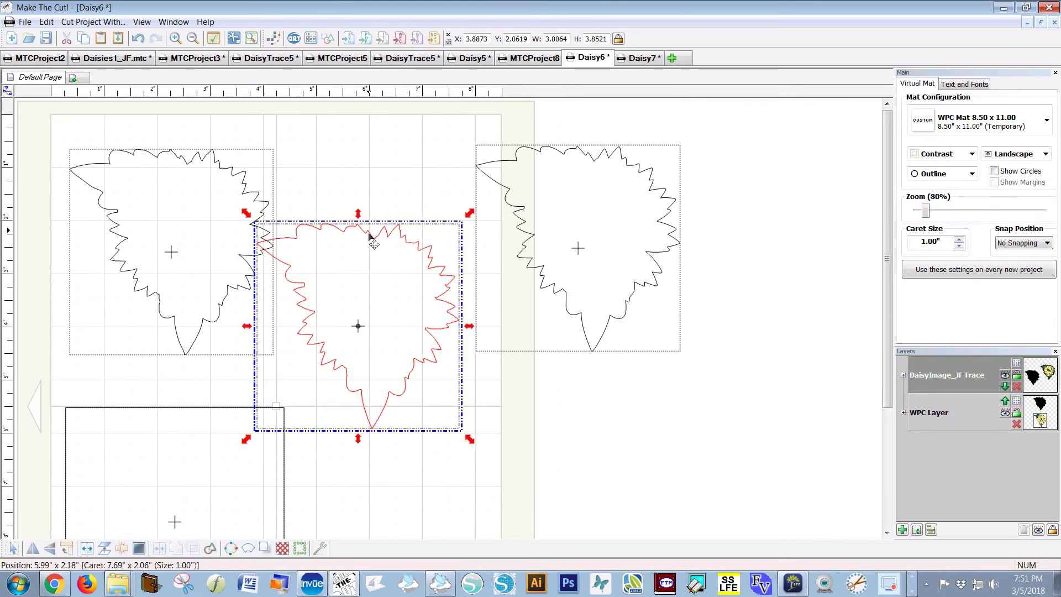
pyautogui.moveTo(343, 211); pyautogui.dragTo(265, 196)
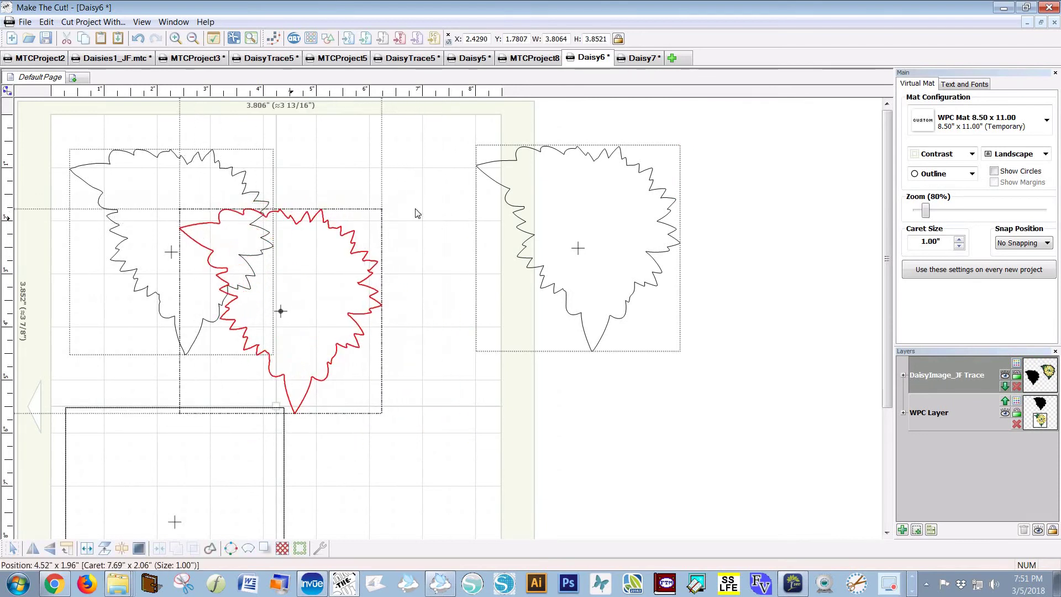
pyautogui.moveTo(500, 191); pyautogui.dragTo(299, 192)
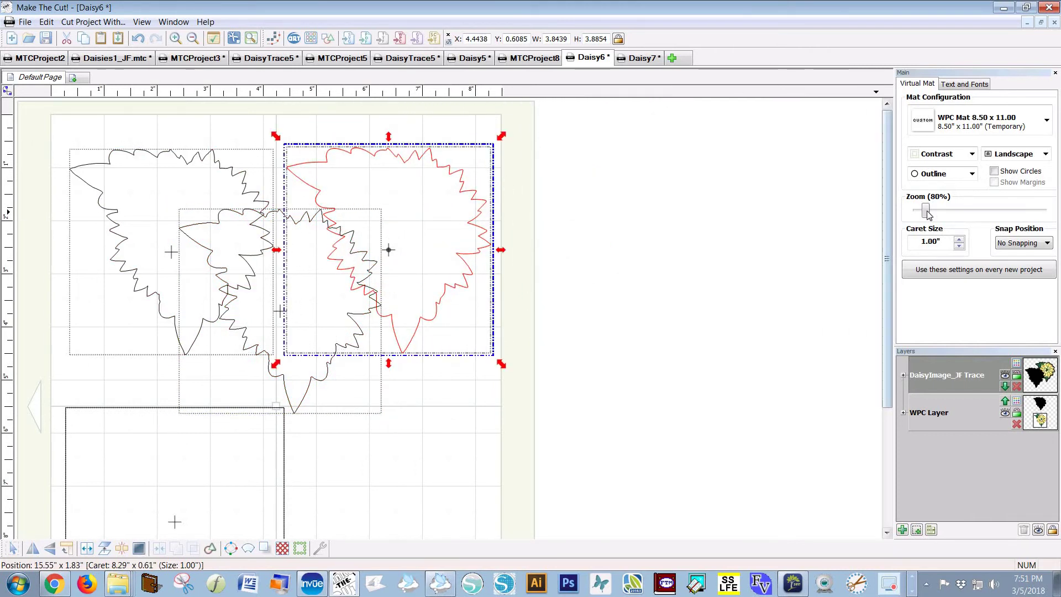
# Examine the petal edges of the daisy outlines up close at 500% zoom to compare their smoothness
pyautogui.scroll(5, 926, 212)
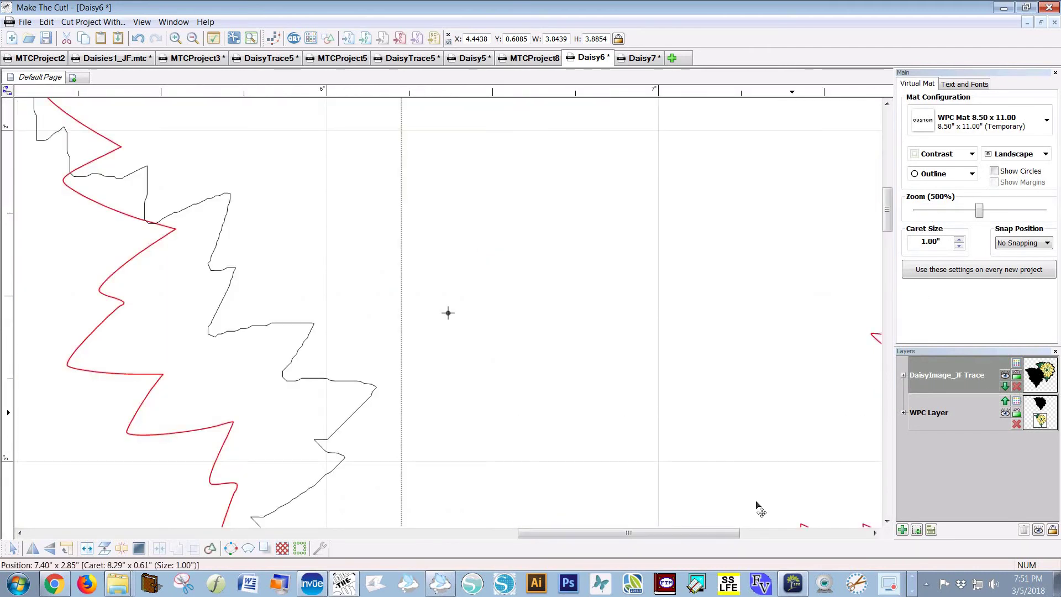
pyautogui.moveTo(699, 533); pyautogui.dragTo(491, 526)
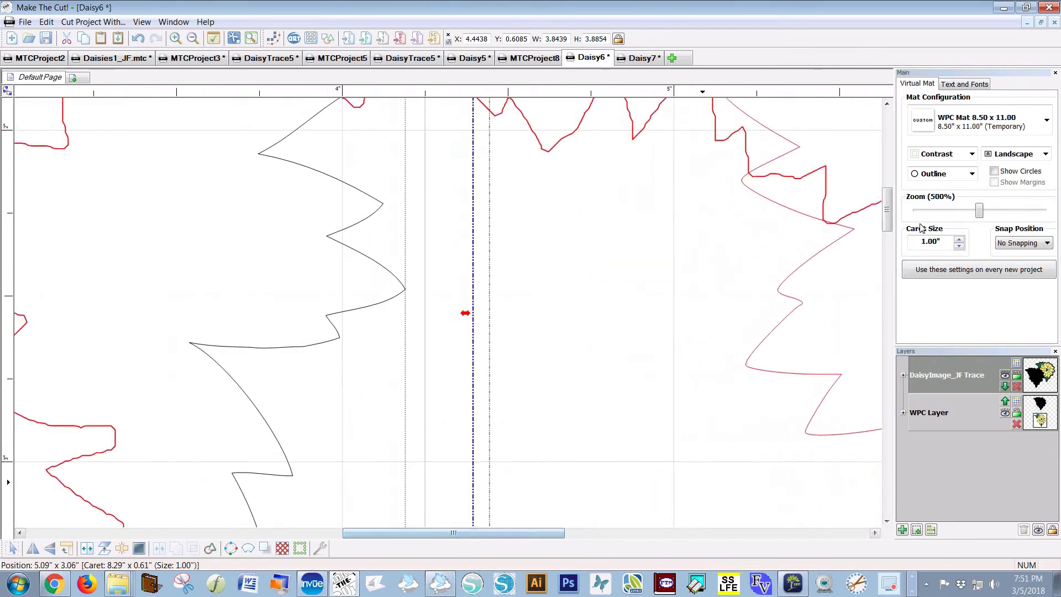
pyautogui.moveTo(888, 224); pyautogui.dragTo(889, 169)
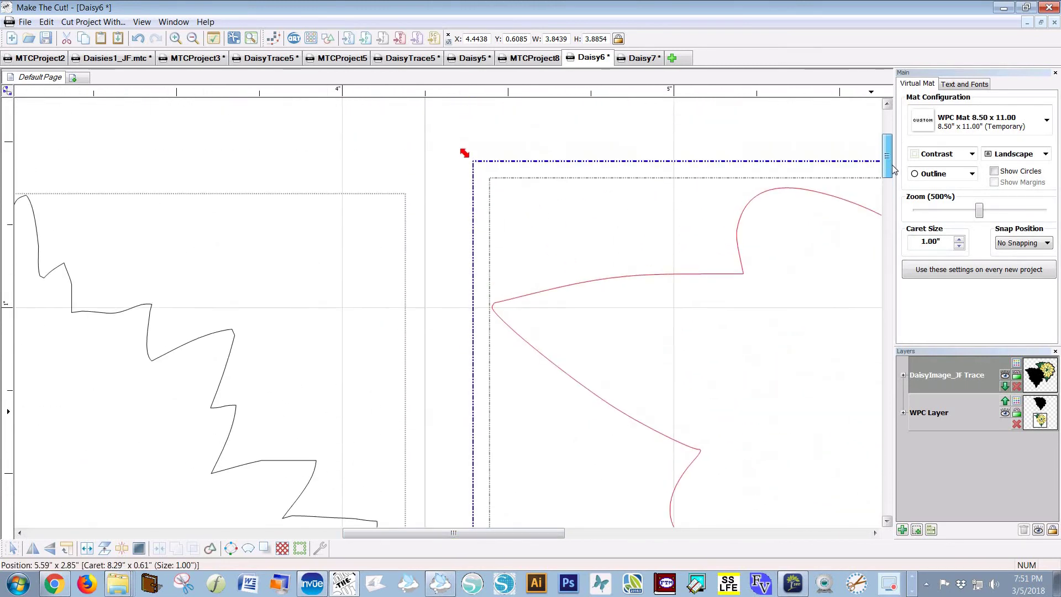
pyautogui.moveTo(503, 532); pyautogui.dragTo(768, 522)
pyautogui.hscroll(-5, 550, 509)
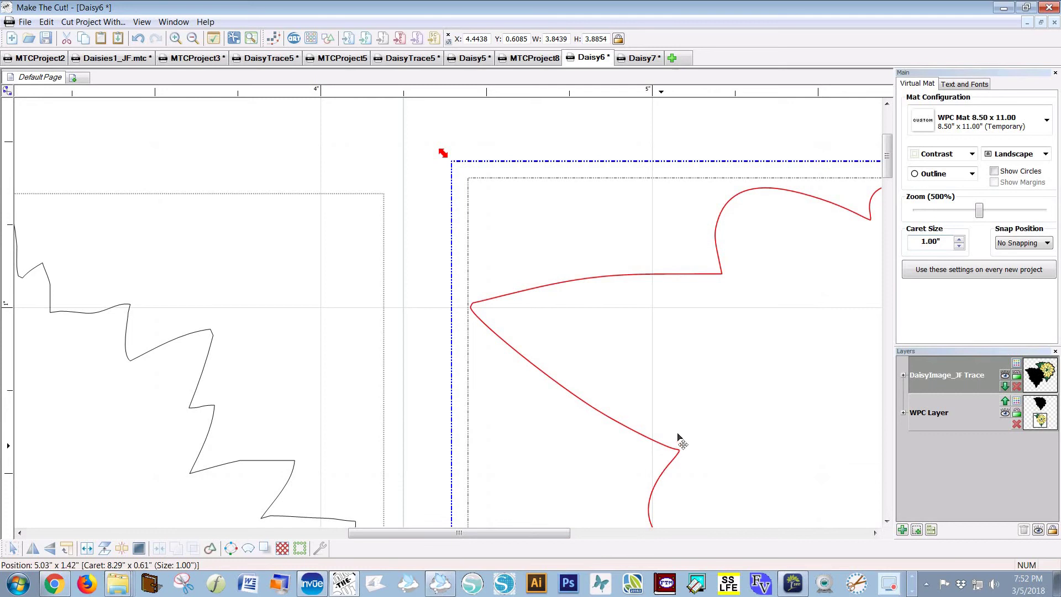
pyautogui.moveTo(502, 535); pyautogui.dragTo(470, 531)
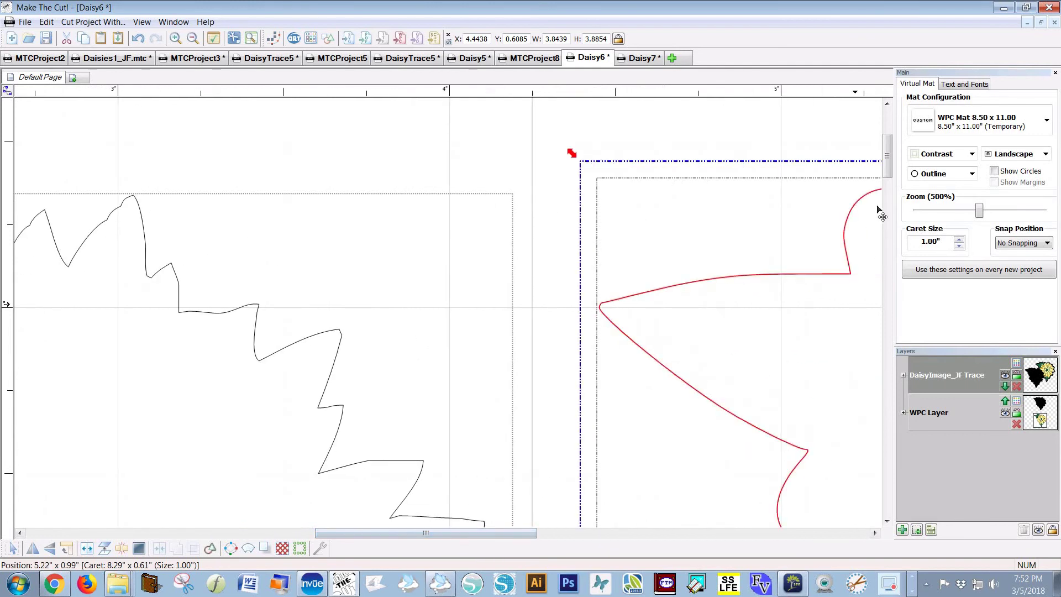
pyautogui.moveTo(882, 173); pyautogui.dragTo(882, 196)
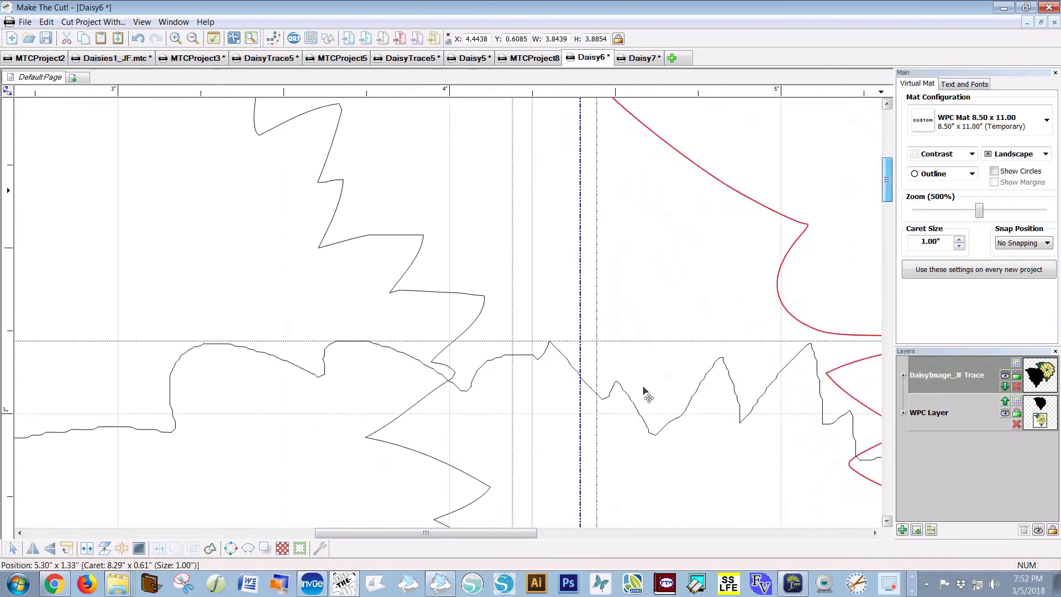
# Move the pasted daisy outline up between the other two outlines for a close comparison of their top edges
pyautogui.moveTo(634, 371)
pyautogui.mouseDown()
pyautogui.moveTo(636, 200)
pyautogui.moveTo(652, 210)
pyautogui.mouseUp()
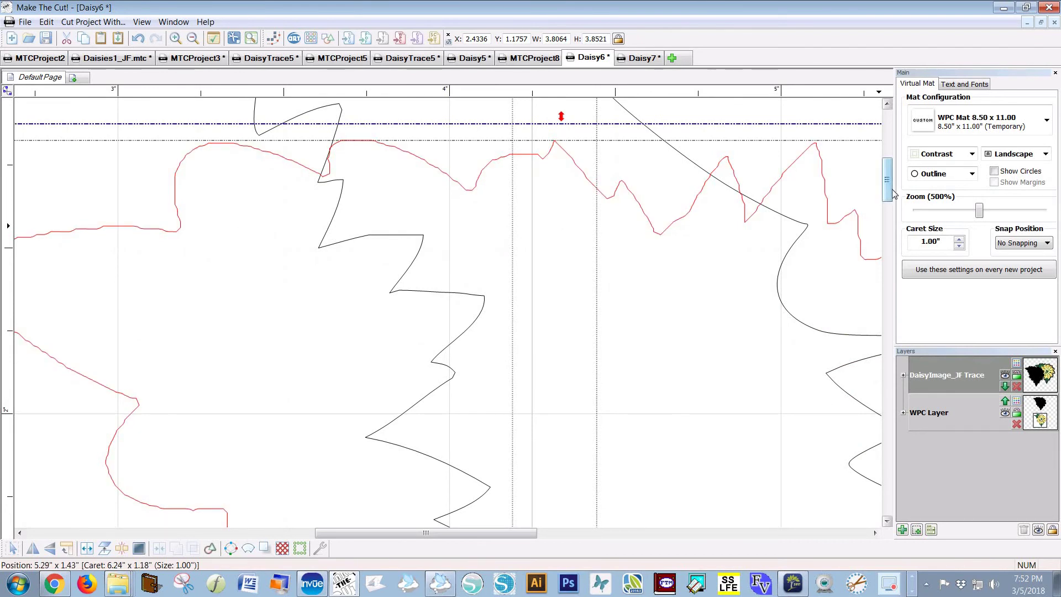
pyautogui.scroll(5, 892, 194)
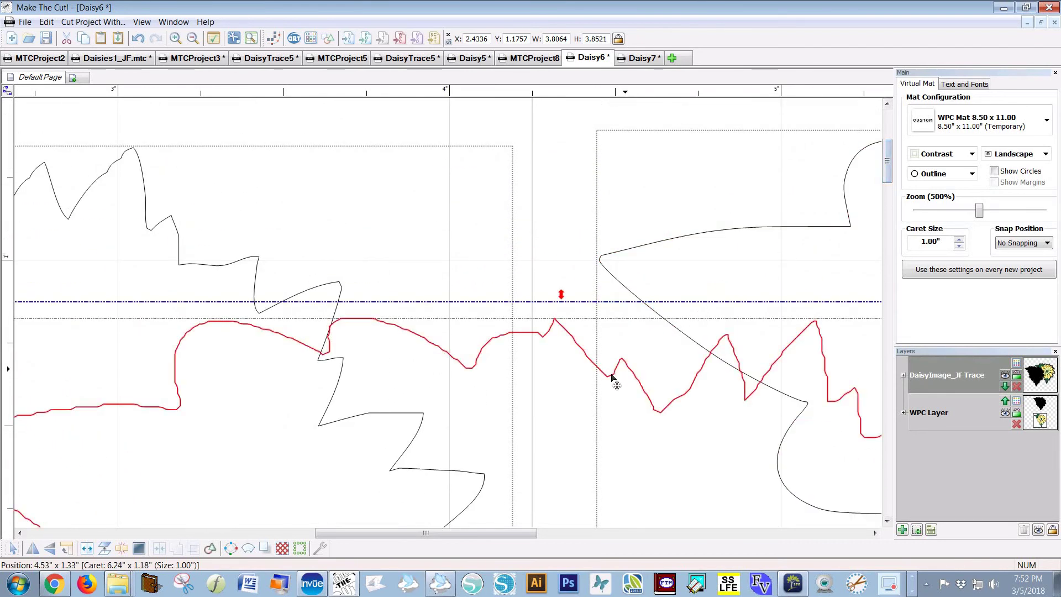
pyautogui.moveTo(601, 371); pyautogui.dragTo(611, 255)
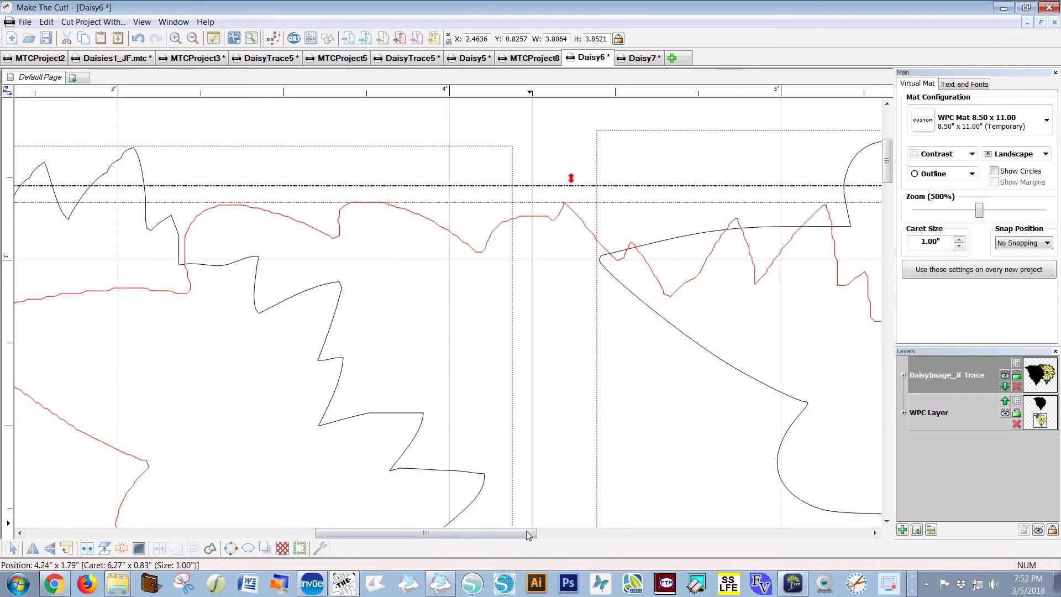
pyautogui.moveTo(511, 533); pyautogui.dragTo(441, 534)
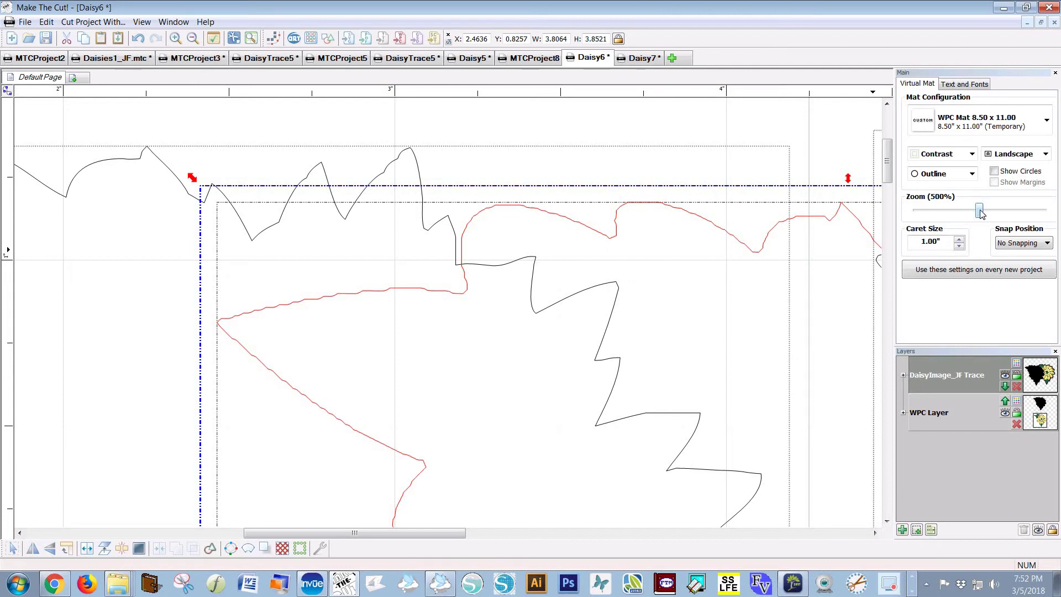
# At 240% zoom, shift the rightmost daisy outline farther right and move the pasted outline up and right, away from the first
pyautogui.click(958, 214)
pyautogui.click(933, 214)
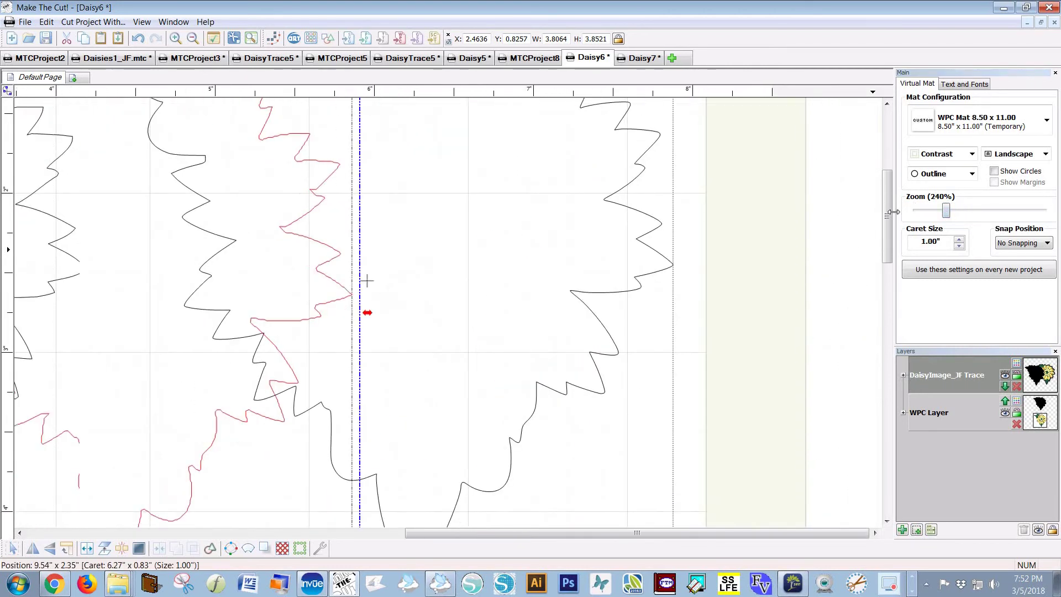
pyautogui.moveTo(888, 213); pyautogui.dragTo(890, 172)
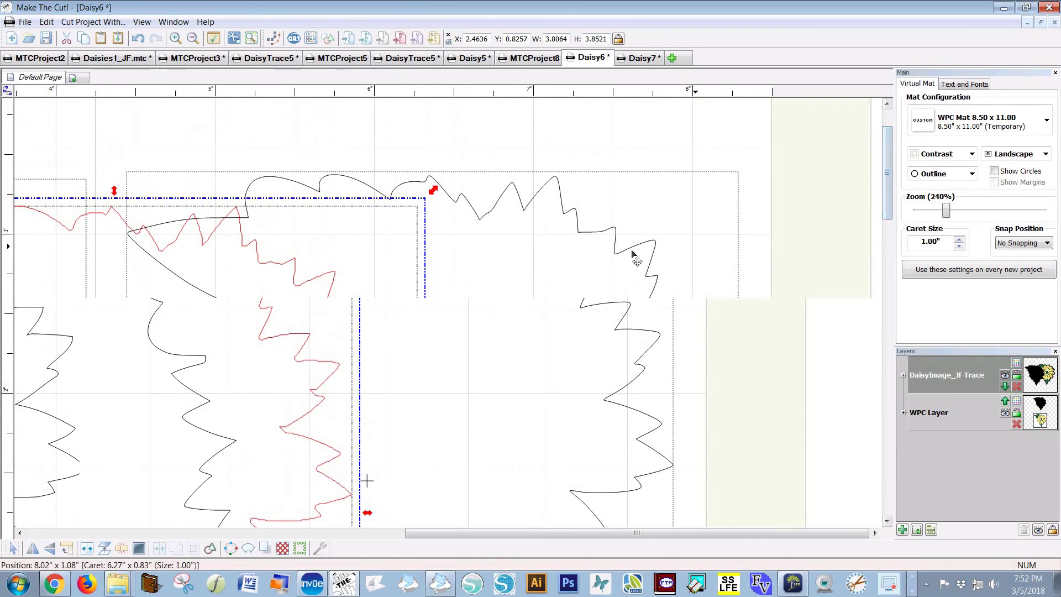
pyautogui.moveTo(634, 256)
pyautogui.mouseDown()
pyautogui.moveTo(757, 249)
pyautogui.moveTo(841, 261)
pyautogui.mouseUp()
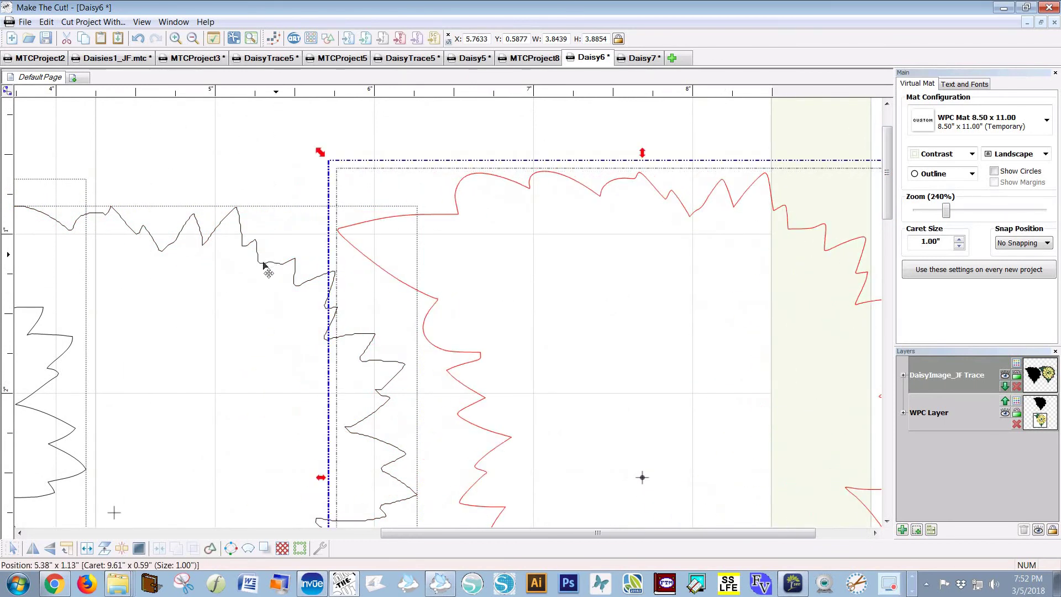
pyautogui.moveTo(285, 205)
pyautogui.mouseDown()
pyautogui.moveTo(369, 168)
pyautogui.moveTo(415, 173)
pyautogui.moveTo(345, 192)
pyautogui.mouseUp()
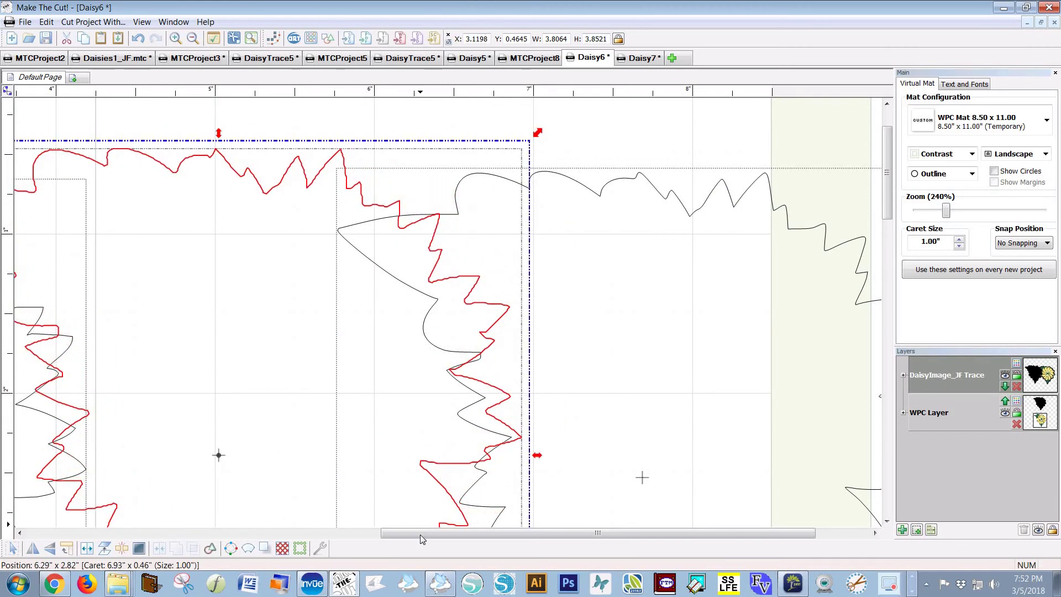
# Compare the edges of all three daisy outlines and move the rightmost one up and farther from the middle one
pyautogui.moveTo(420, 535); pyautogui.dragTo(134, 522)
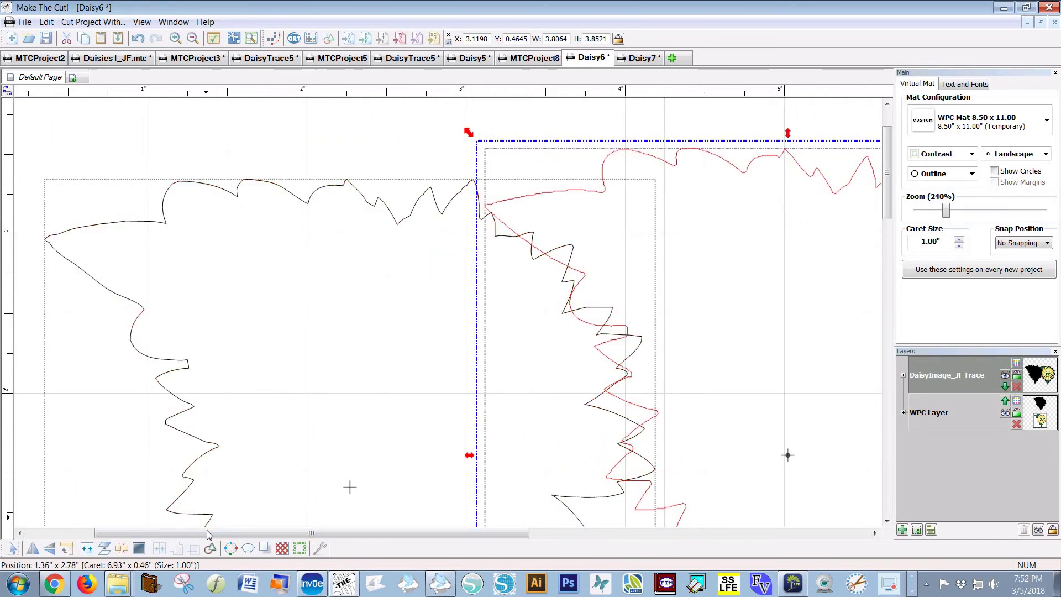
pyautogui.moveTo(215, 533); pyautogui.dragTo(246, 533)
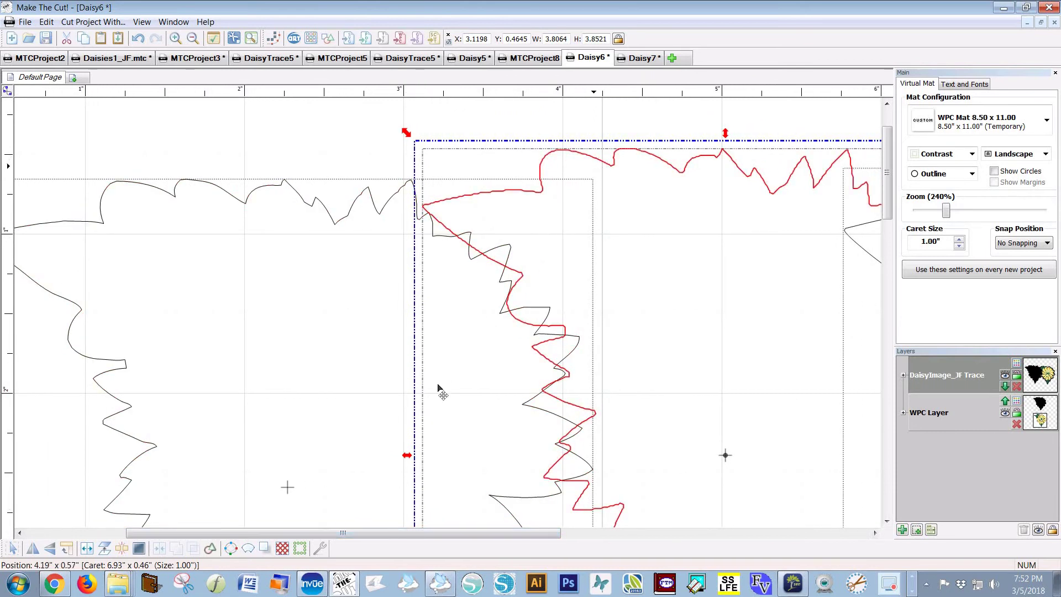
pyautogui.moveTo(403, 533); pyautogui.dragTo(771, 528)
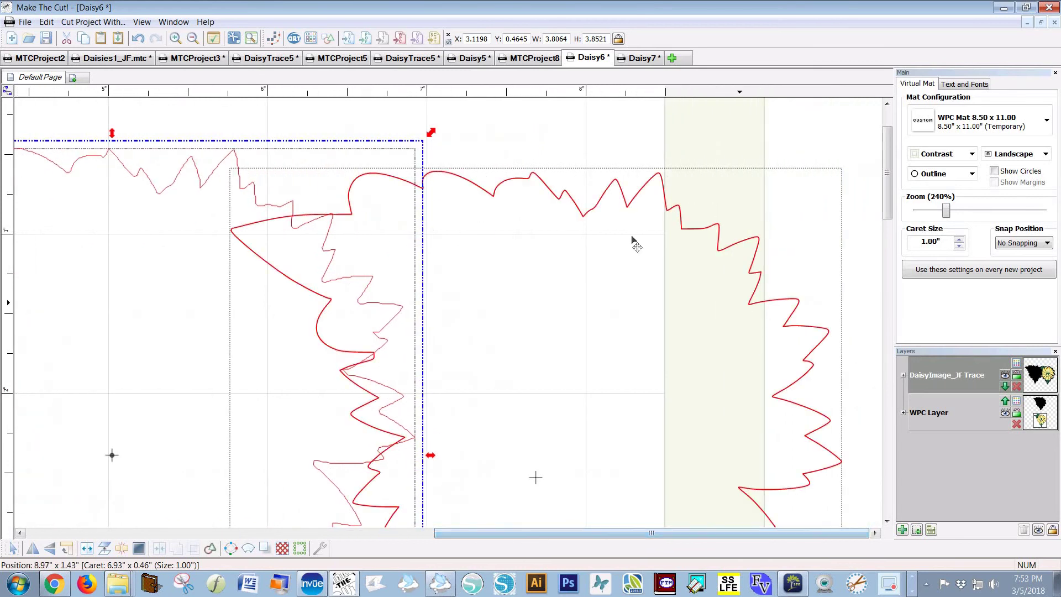
pyautogui.moveTo(589, 212); pyautogui.dragTo(687, 169)
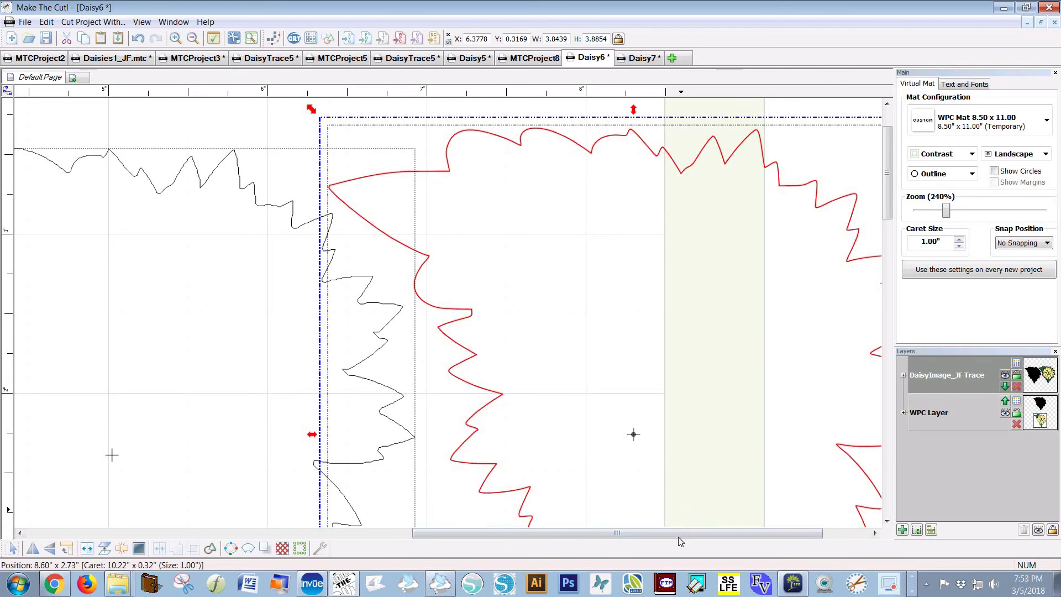
pyautogui.moveTo(691, 533); pyautogui.dragTo(708, 533)
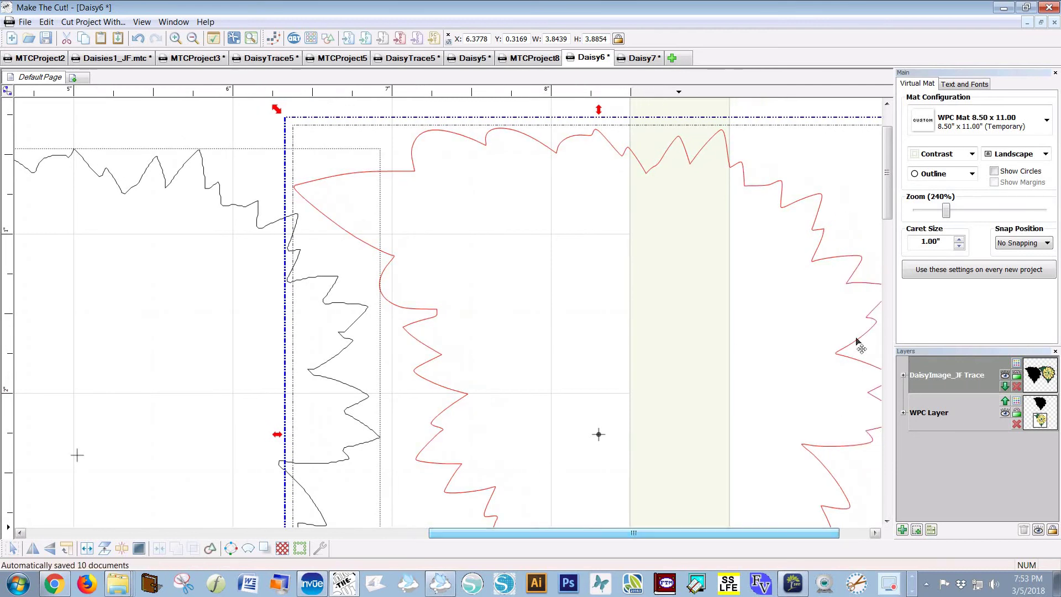
# At 100% zoom, line up the three daisy outlines in a row with wider spacing between them
pyautogui.moveTo(939, 215); pyautogui.dragTo(923, 215)
pyautogui.scroll(3, 888, 239)
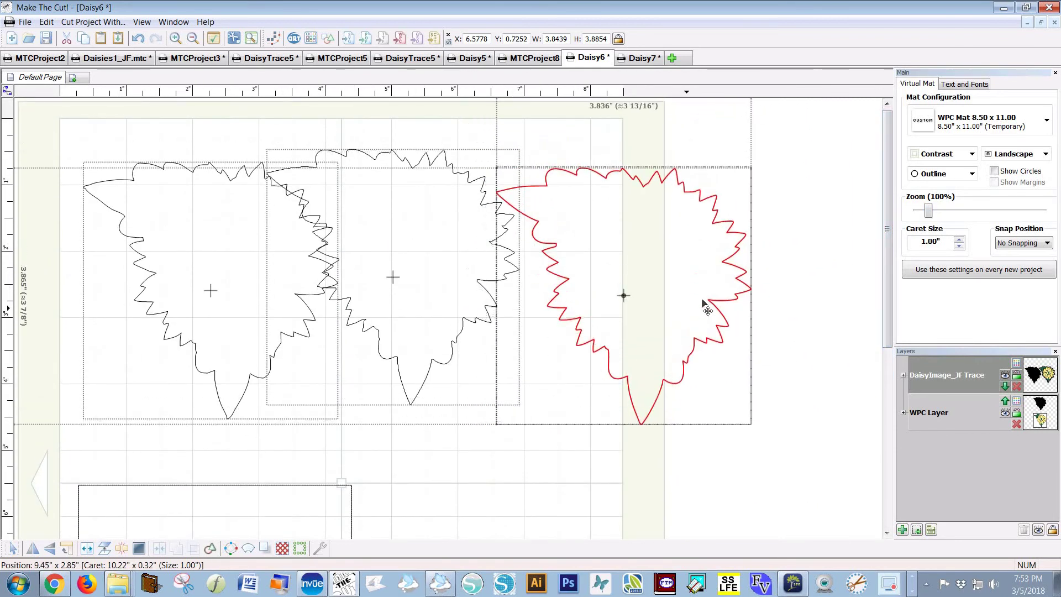
pyautogui.moveTo(703, 303); pyautogui.dragTo(733, 322)
pyautogui.moveTo(465, 372); pyautogui.dragTo(467, 372)
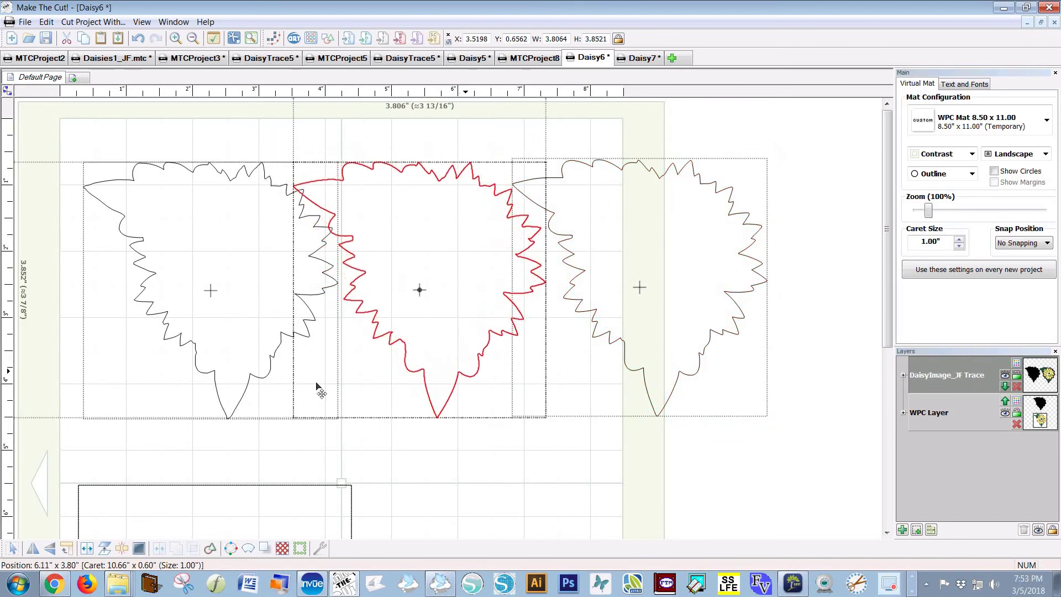
pyautogui.moveTo(259, 374)
pyautogui.mouseDown()
pyautogui.moveTo(243, 378)
pyautogui.moveTo(277, 380)
pyautogui.mouseUp()
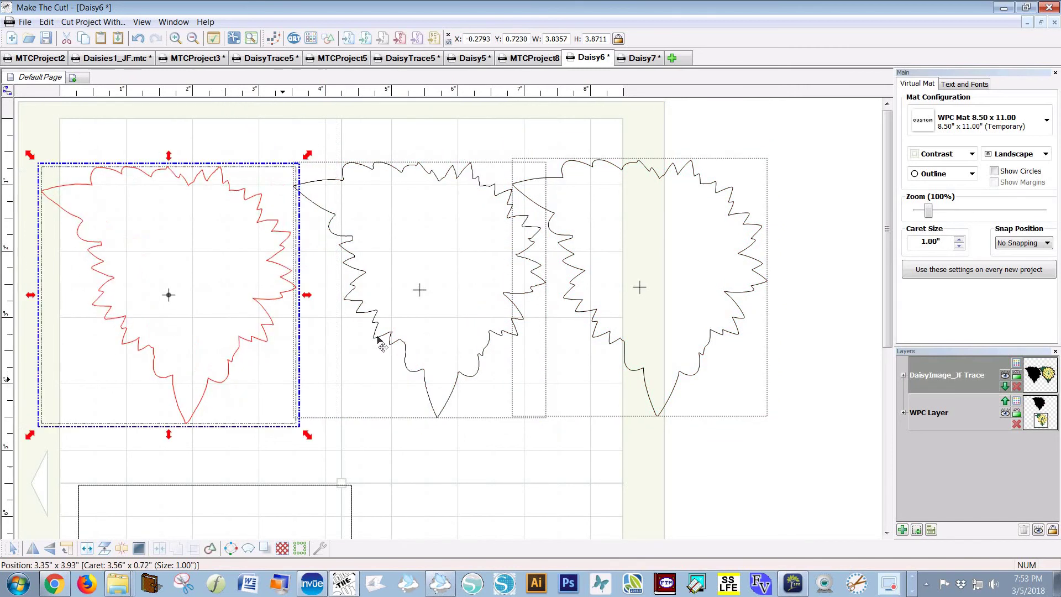
# Scale the middle daisy outline down proportionally to a quarter of its size, 0.9516 in wide
pyautogui.click(379, 336)
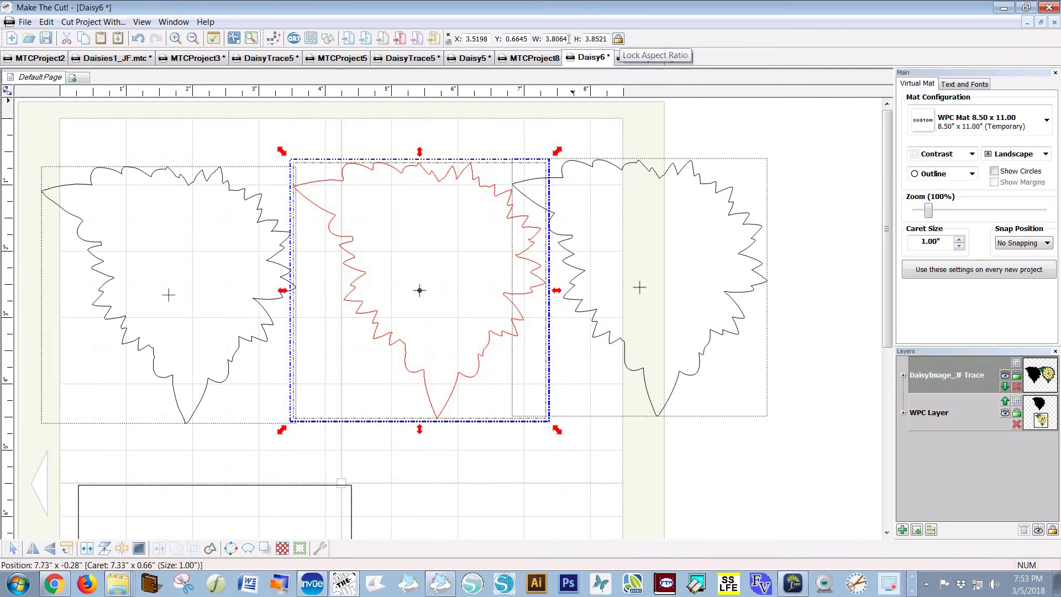
pyautogui.moveTo(555, 39); pyautogui.dragTo(567, 38)
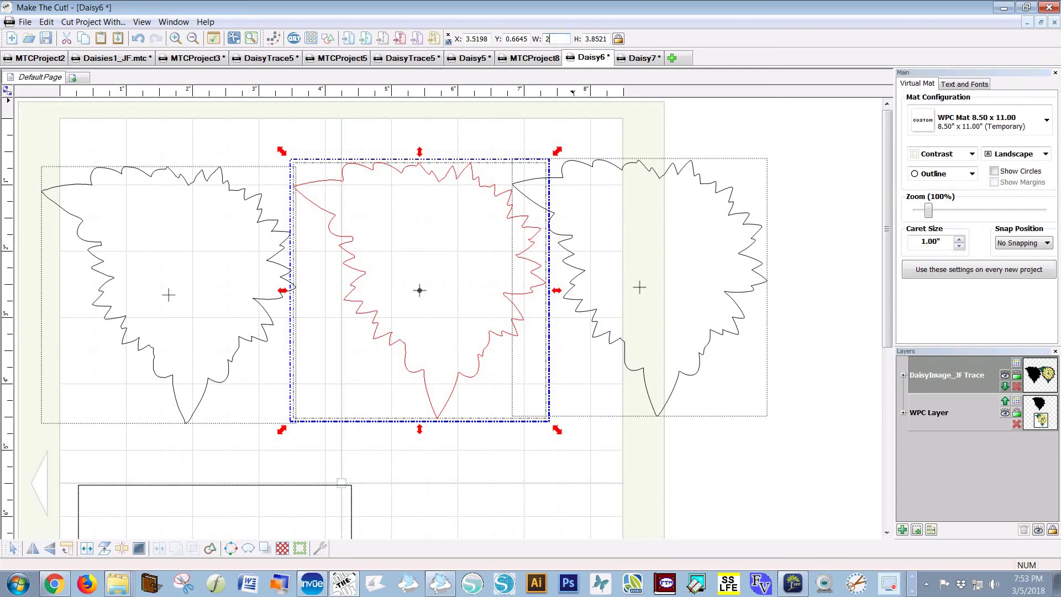
pyautogui.press('Return')
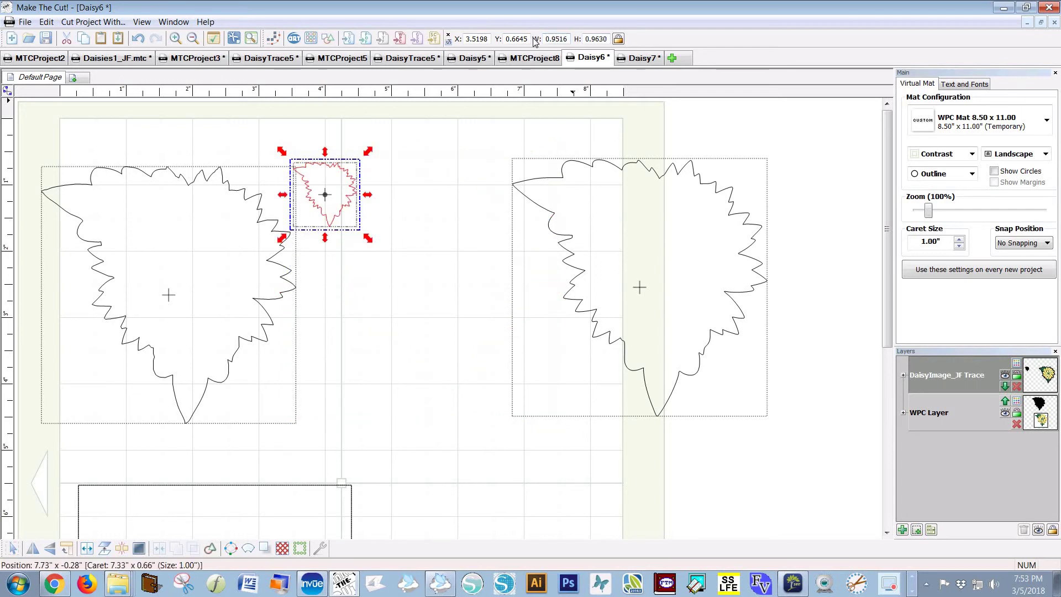
# Apply Auto Simplify Path to the shrunken middle daisy outline and dismiss the node count report
pyautogui.click(320, 548)
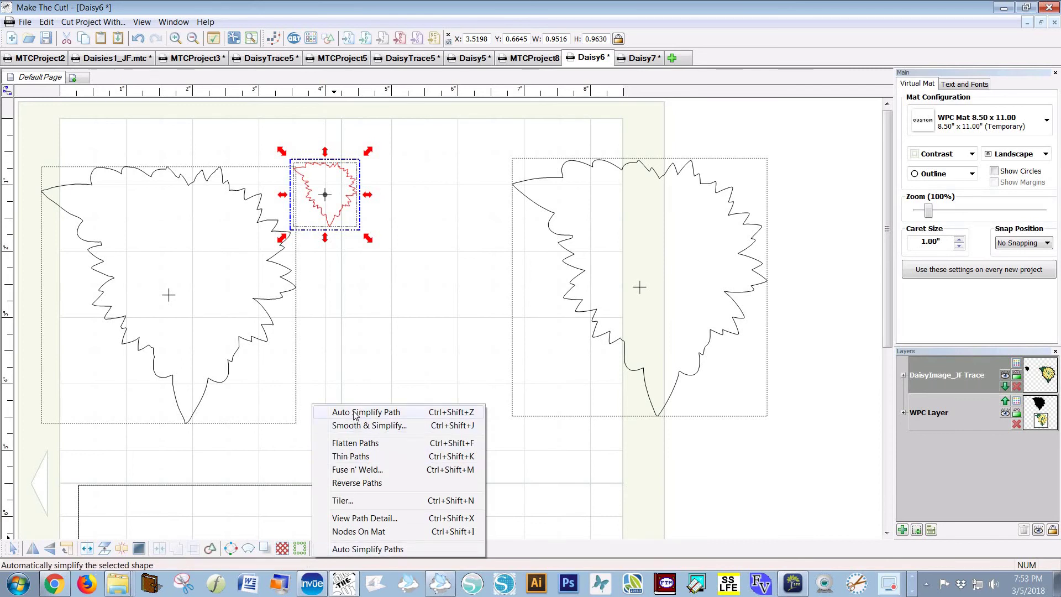
pyautogui.click(357, 412)
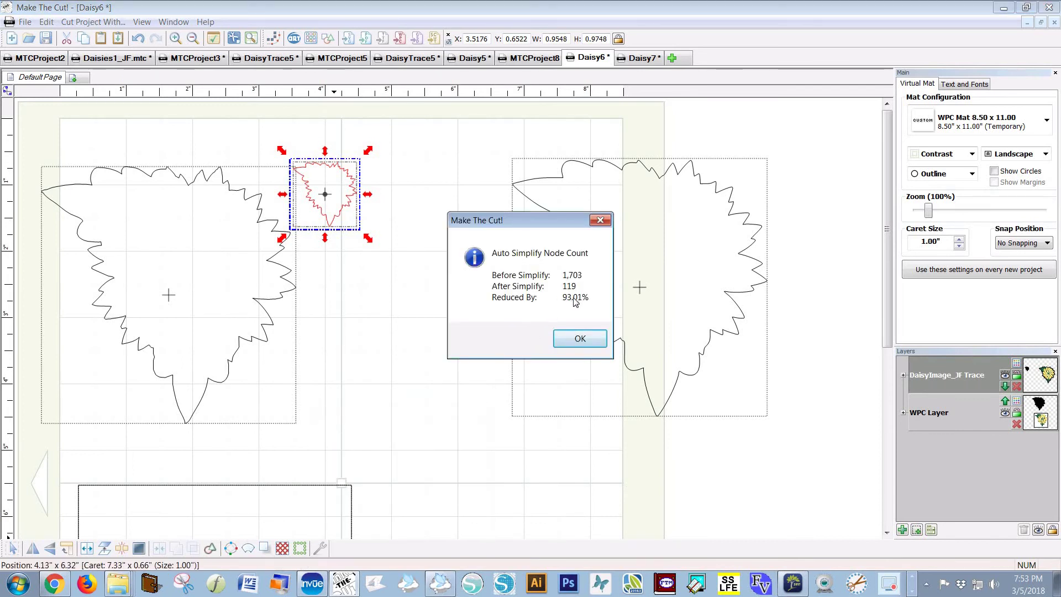
pyautogui.click(574, 340)
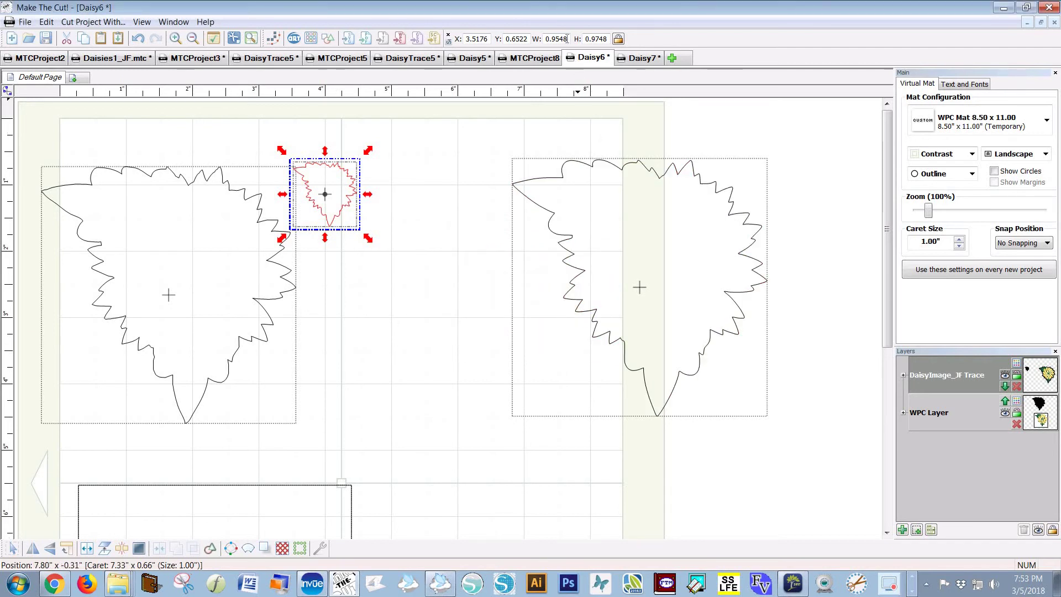
# Try to enlarge the simplified daisy outline by entering a width of 255, and undo the resize
pyautogui.click(541, 40)
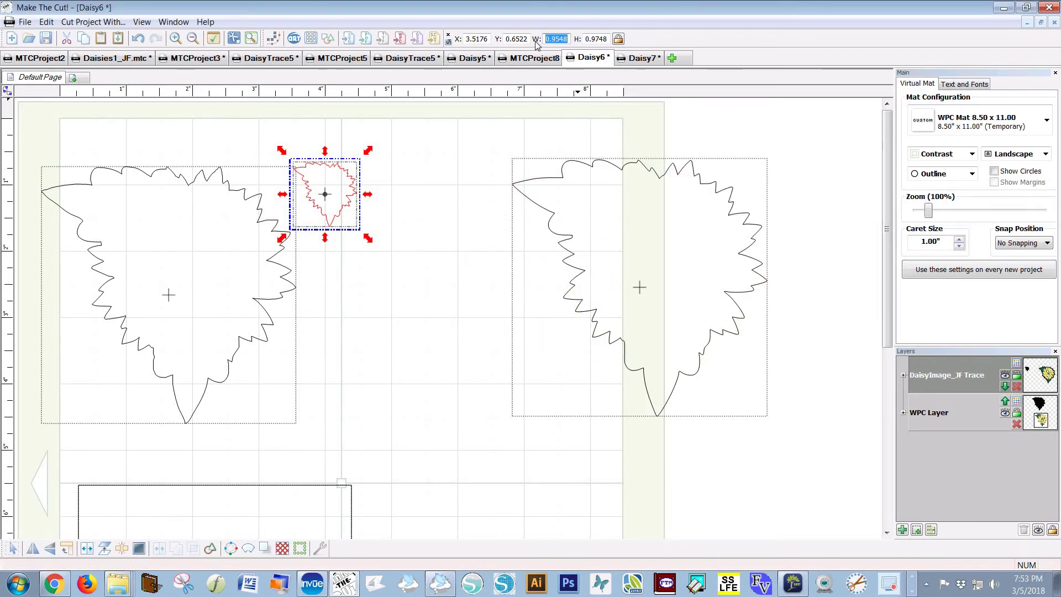
pyautogui.write('255r')
pyautogui.press('Return')
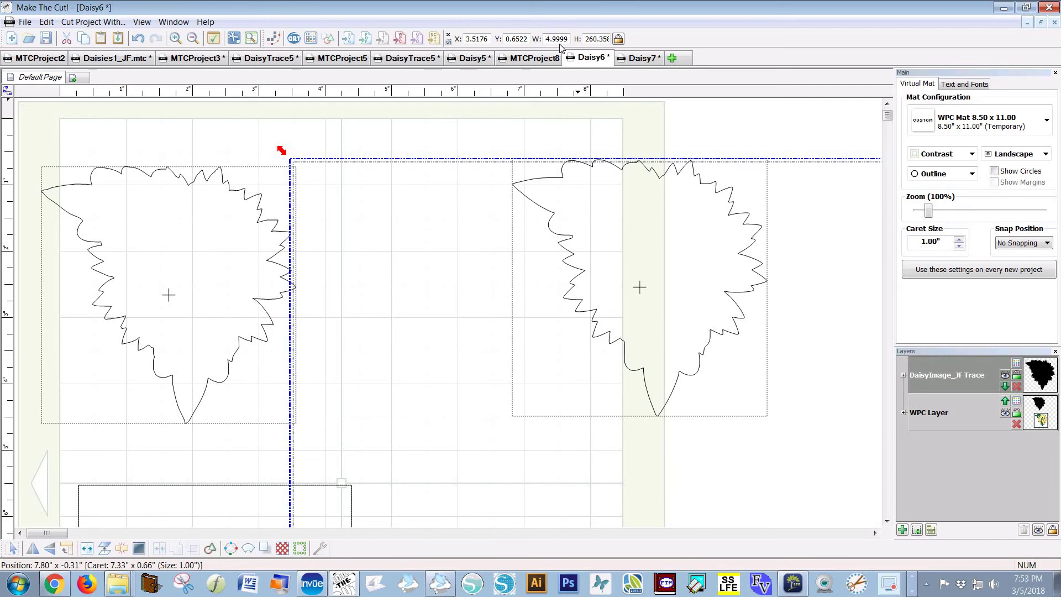
pyautogui.hotkey('ctrl', 'z')
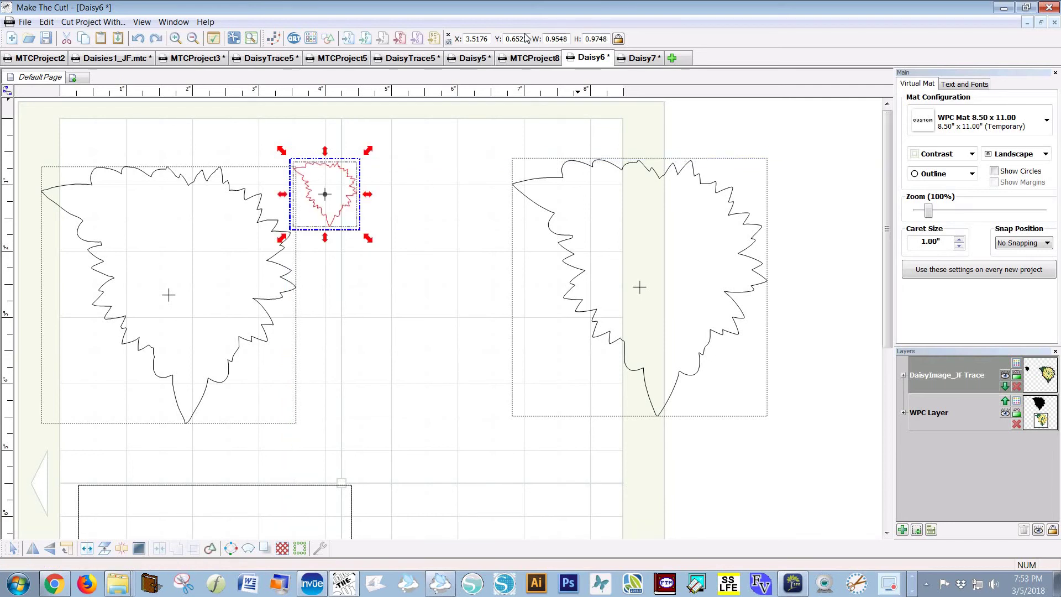
# Scale the simplified daisy outline up proportionally to 3.8191 in wide and deselect it
pyautogui.press('Tab')
pyautogui.write('25%')
pyautogui.press('Return')
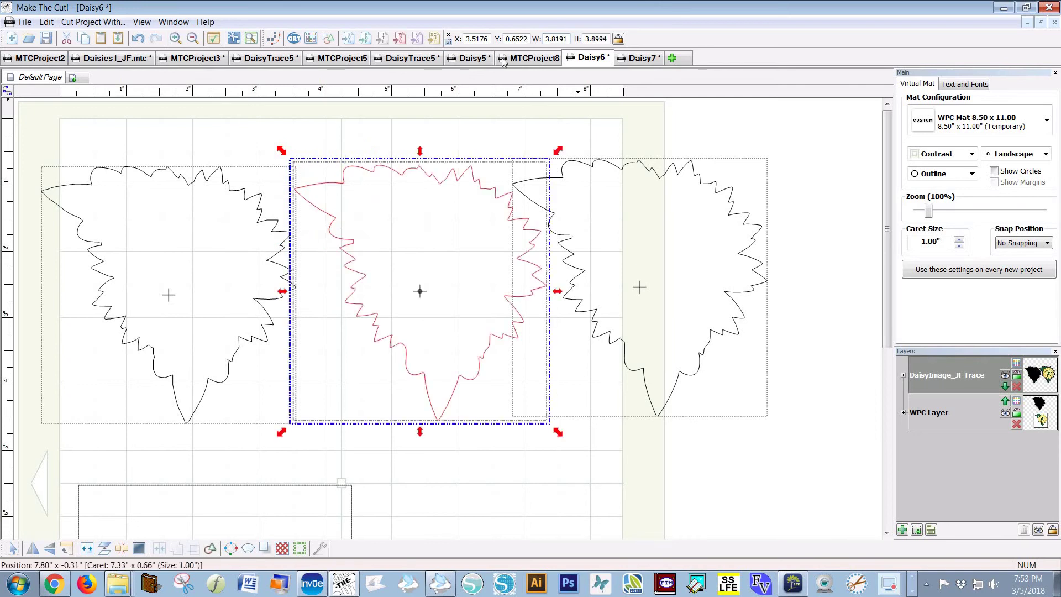
pyautogui.press('Escape')
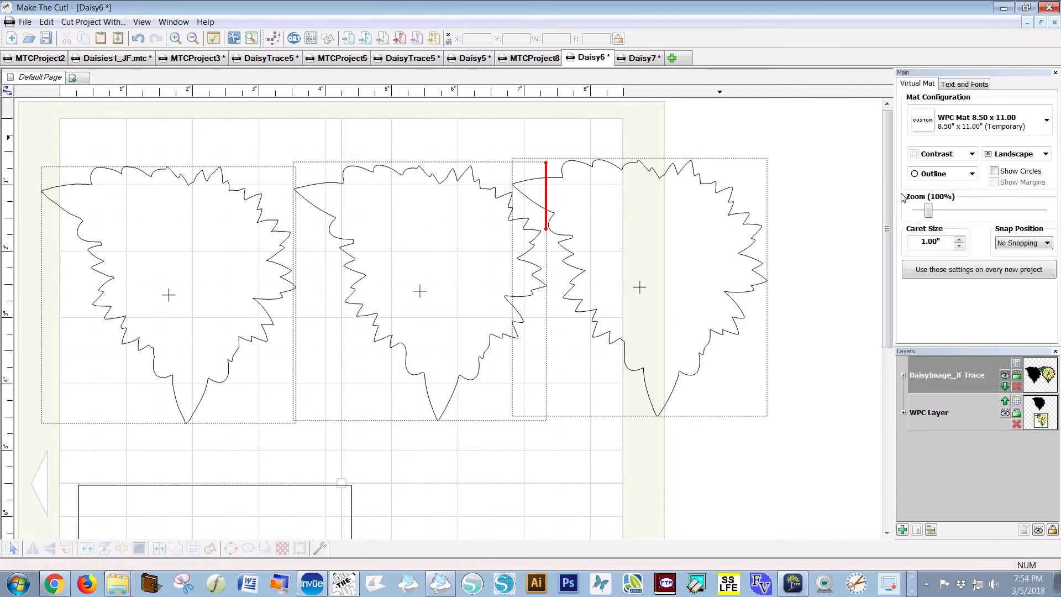
# Overlay the third daisy outline on the simplified one to compare them, and move it clear to about X 7.78, Y 0.84
pyautogui.moveTo(930, 212); pyautogui.dragTo(937, 212)
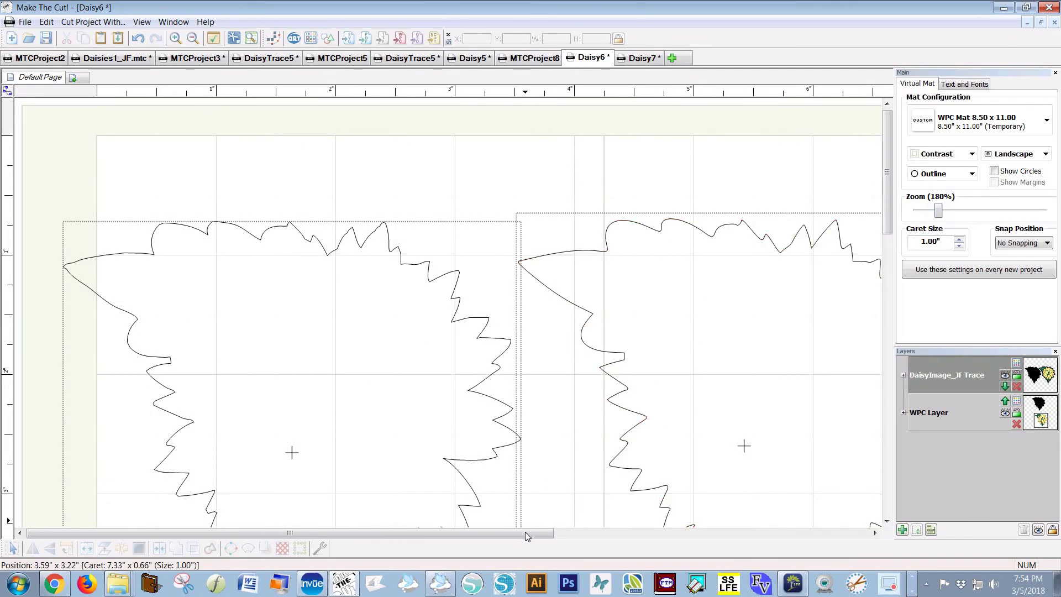
pyautogui.moveTo(525, 532); pyautogui.dragTo(759, 521)
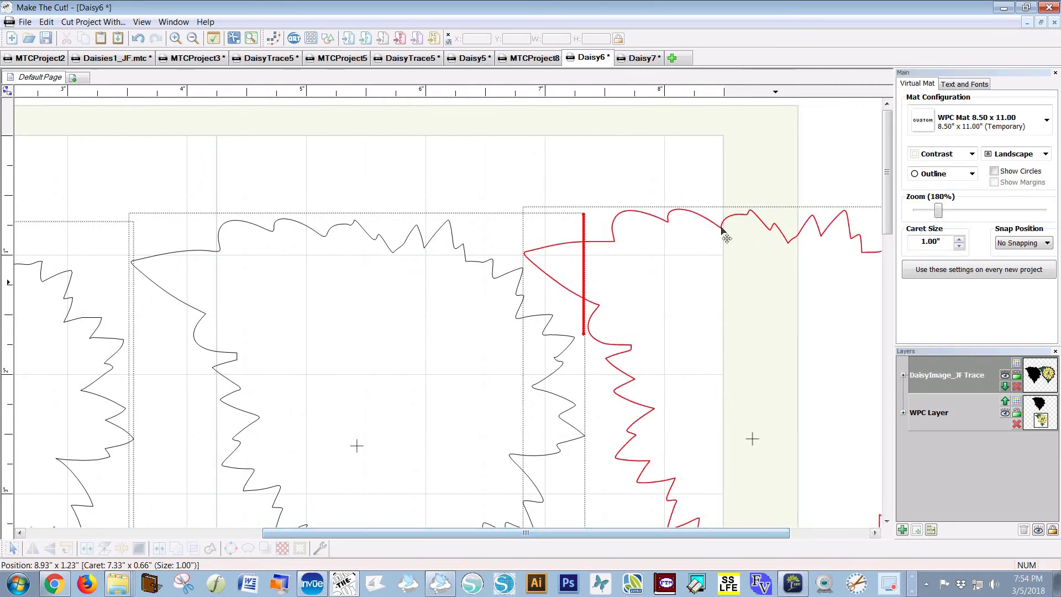
pyautogui.click(790, 232)
pyautogui.moveTo(365, 252); pyautogui.dragTo(398, 239)
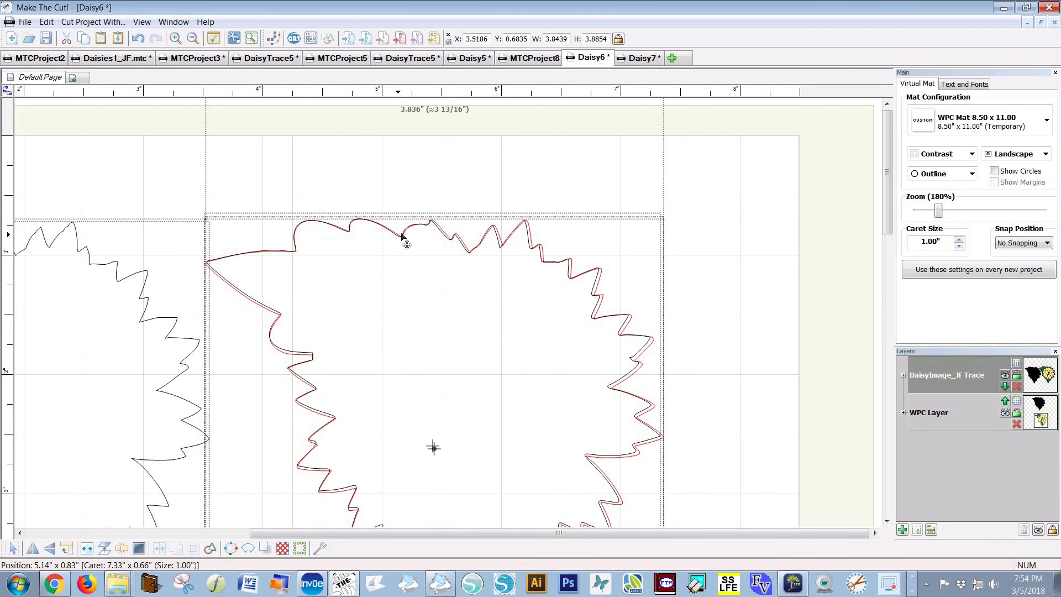
pyautogui.moveTo(399, 234); pyautogui.dragTo(906, 253)
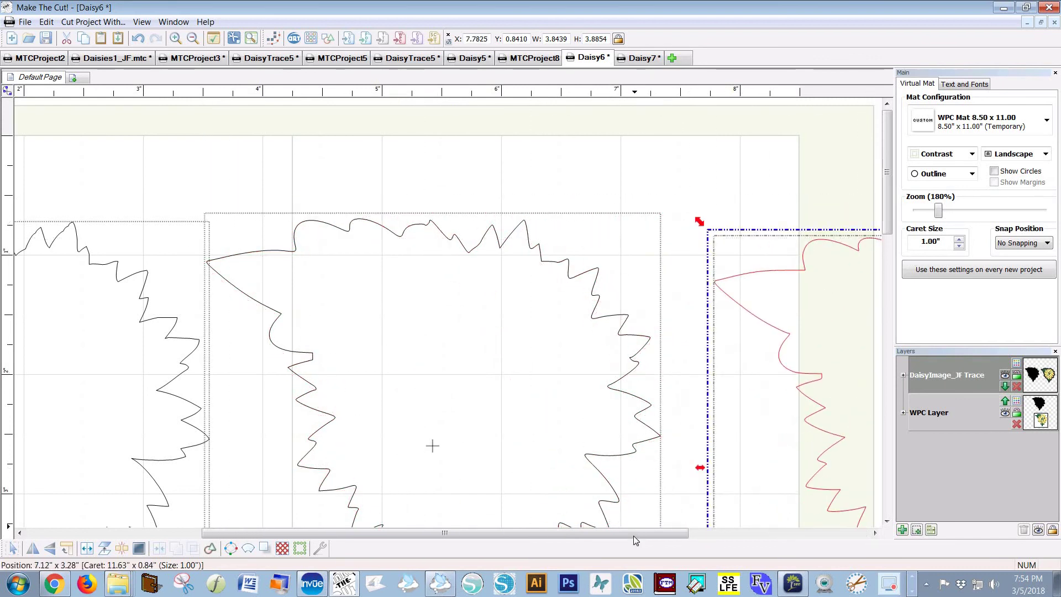
pyautogui.moveTo(634, 533); pyautogui.dragTo(400, 530)
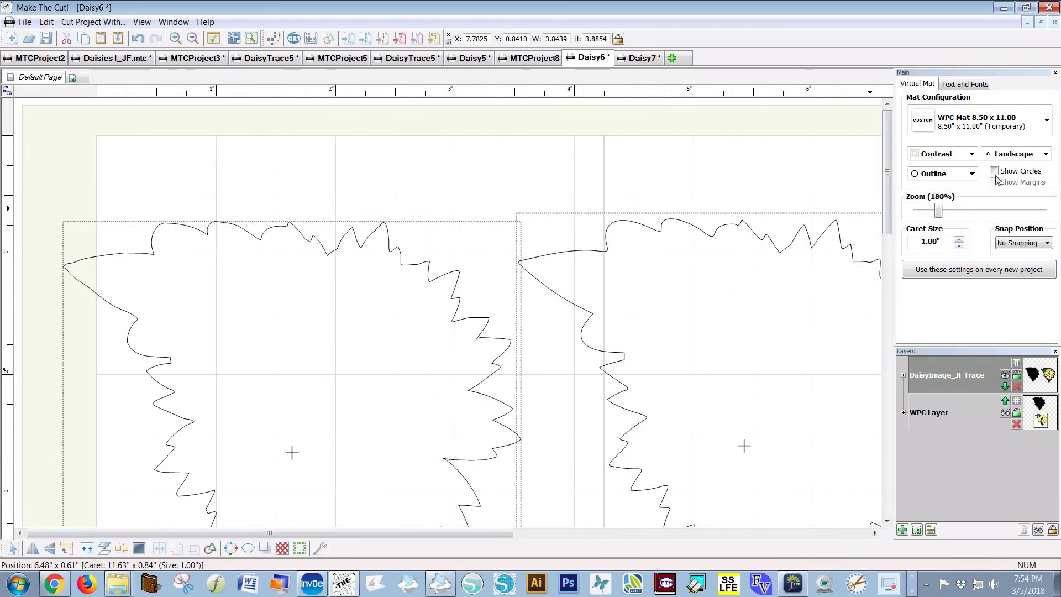
# Show the shapes as Fill/Outline and move the image-filled daisy beside the framed daisy image, at about X 6.33, Y 5.27
pyautogui.click(971, 173)
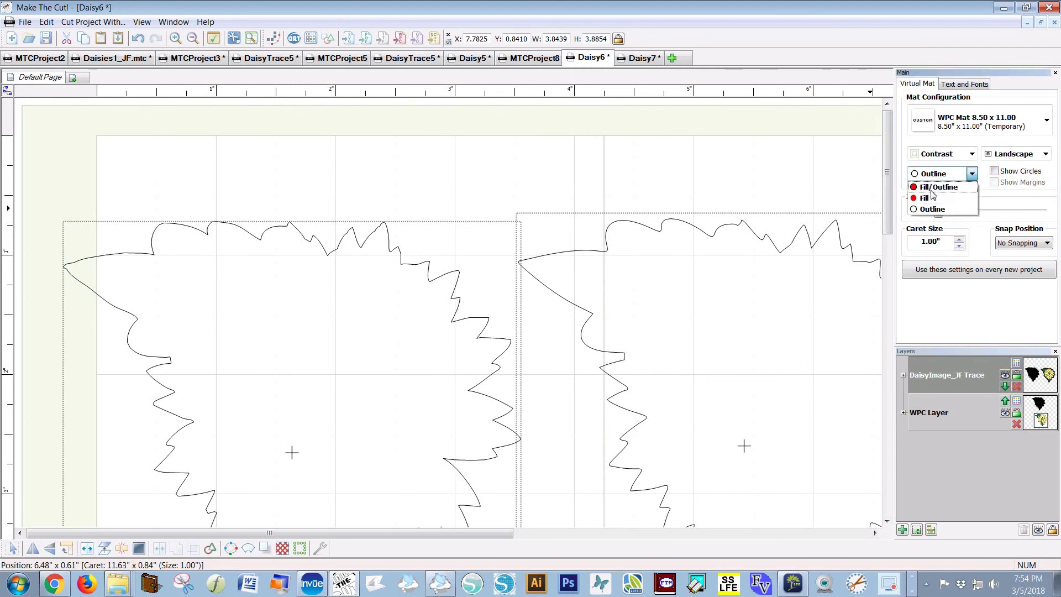
pyautogui.click(934, 188)
pyautogui.moveTo(883, 218); pyautogui.dragTo(882, 369)
pyautogui.scroll(-8, 629, 293)
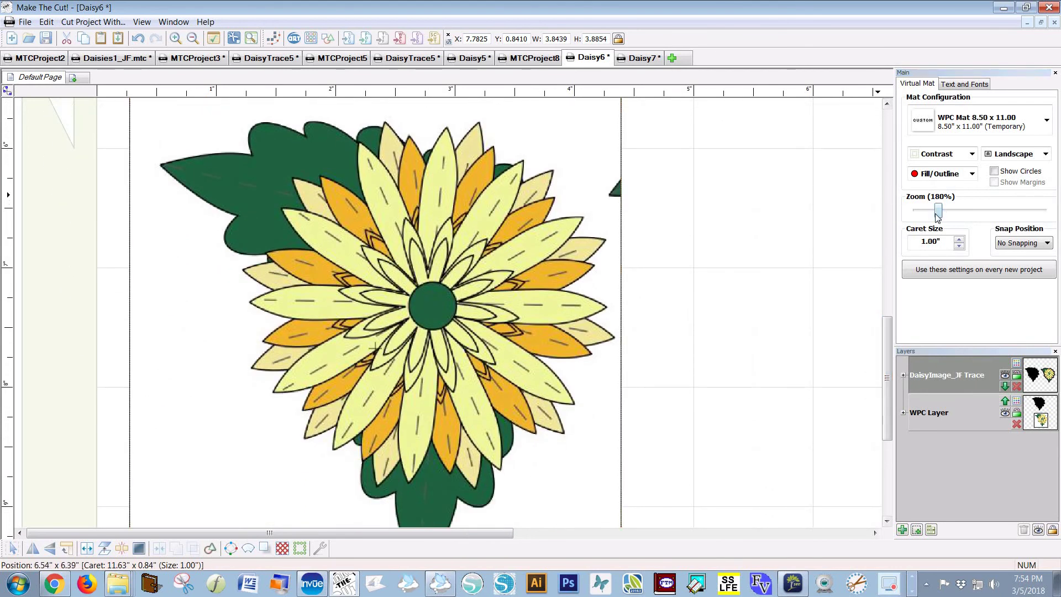
pyautogui.moveTo(941, 215); pyautogui.dragTo(922, 214)
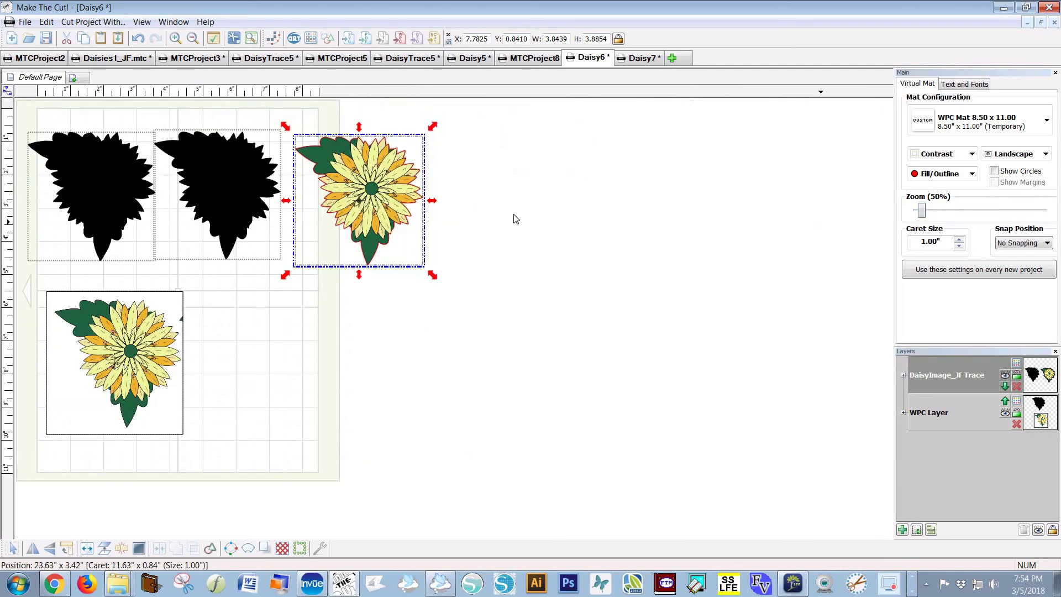
pyautogui.moveTo(388, 200); pyautogui.dragTo(339, 361)
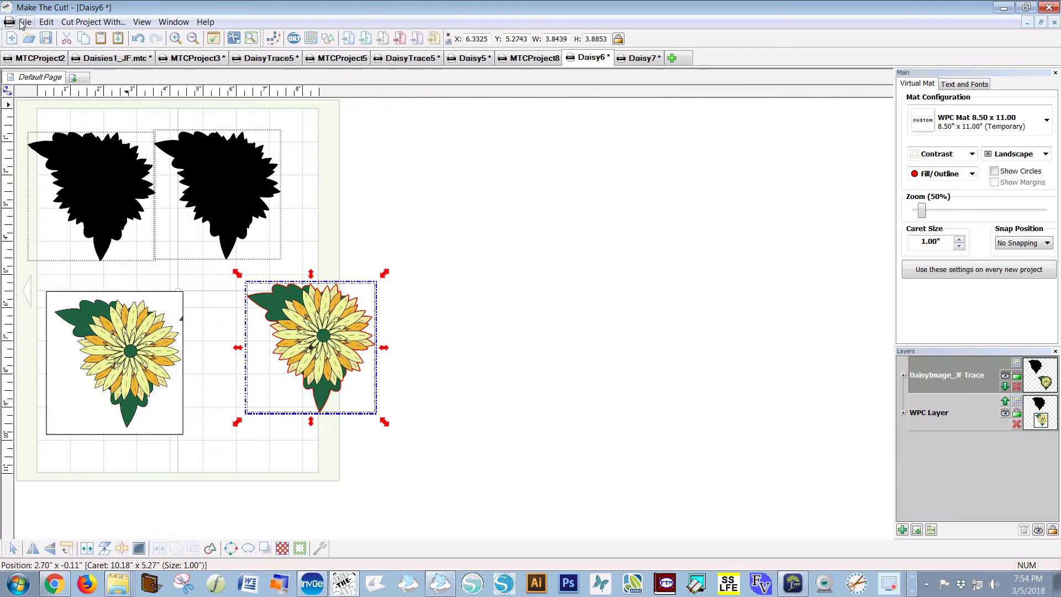
# Export the selected image-filled daisy to the Desktop as an SVG file named Daisy8
pyautogui.click(25, 22)
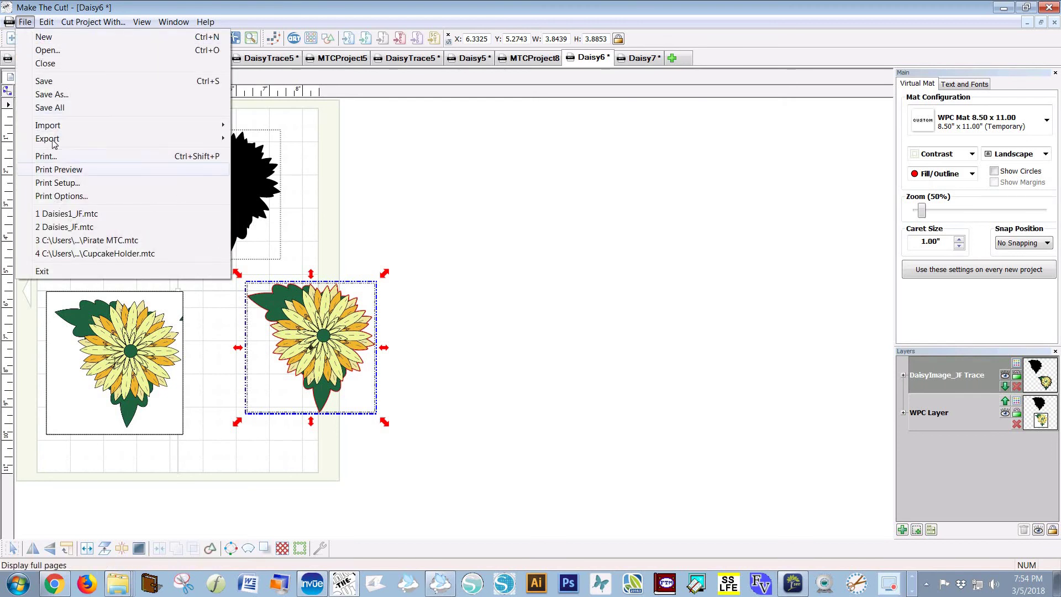
pyautogui.moveTo(50, 139)
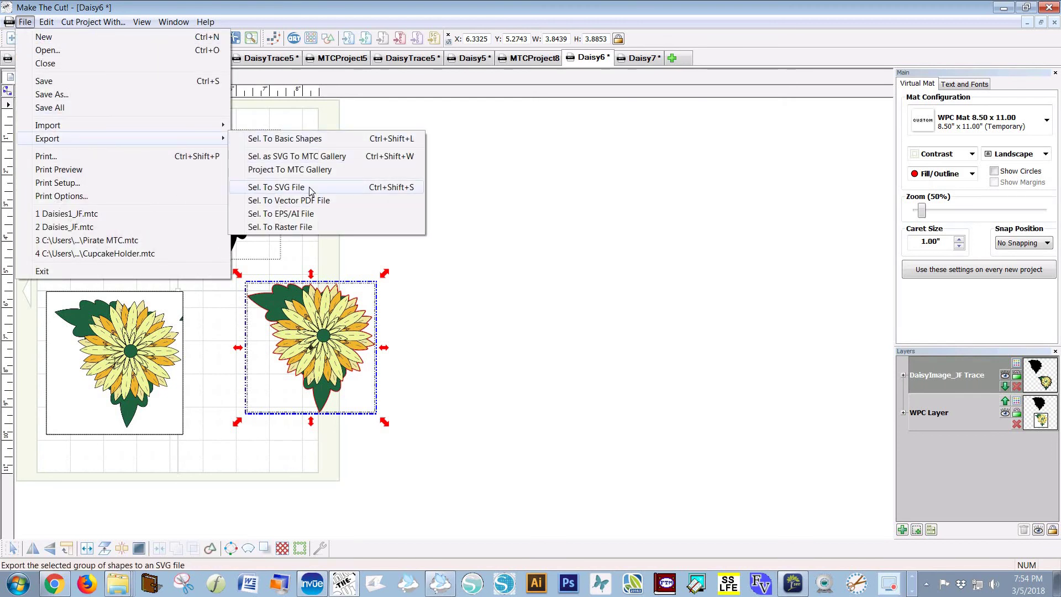
pyautogui.click(309, 187)
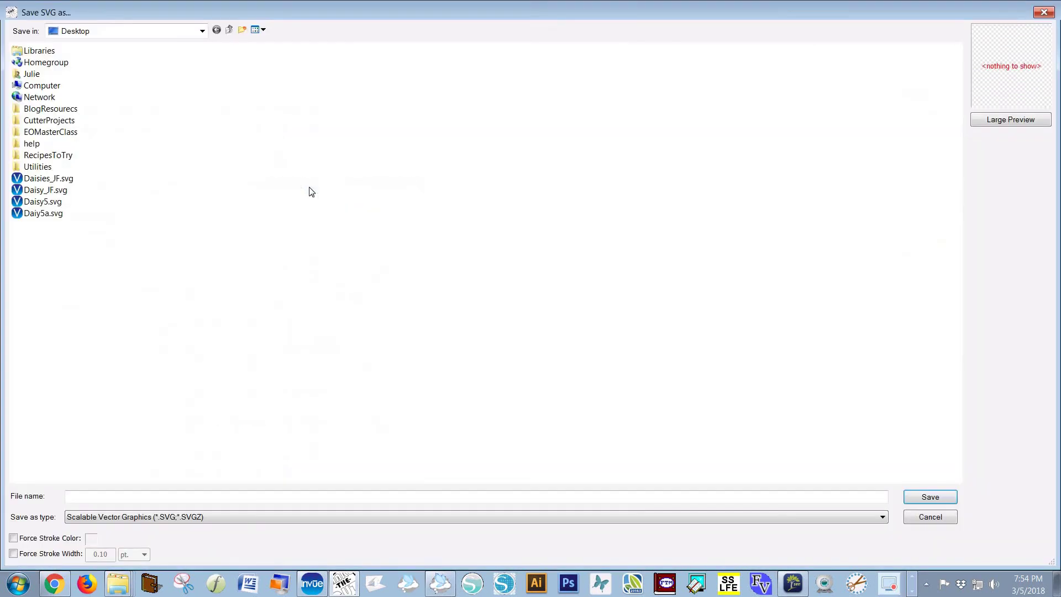
pyautogui.click(131, 499)
pyautogui.write('Daisy8')
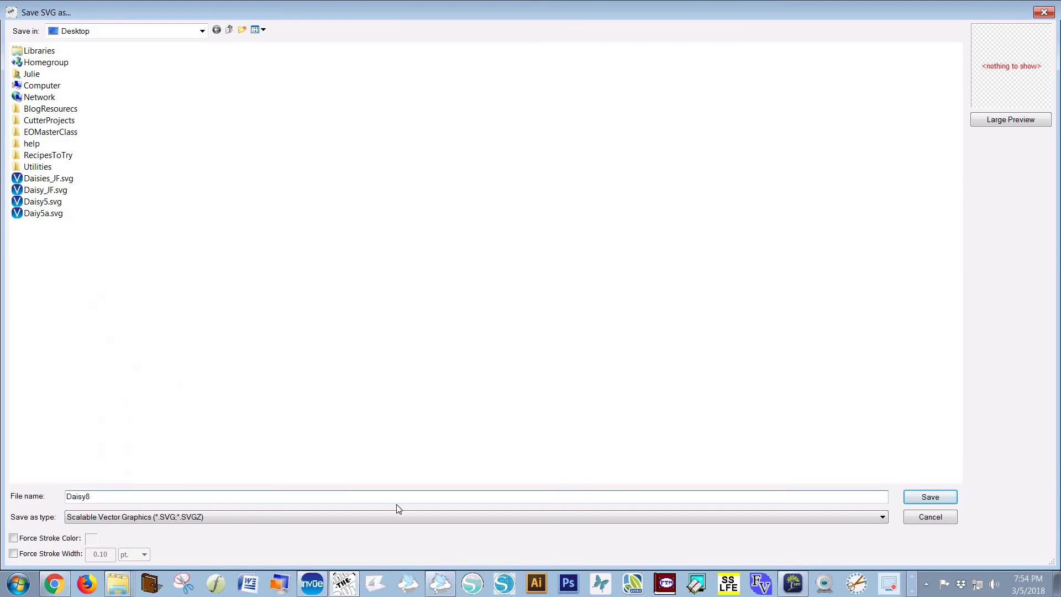
pyautogui.click(928, 498)
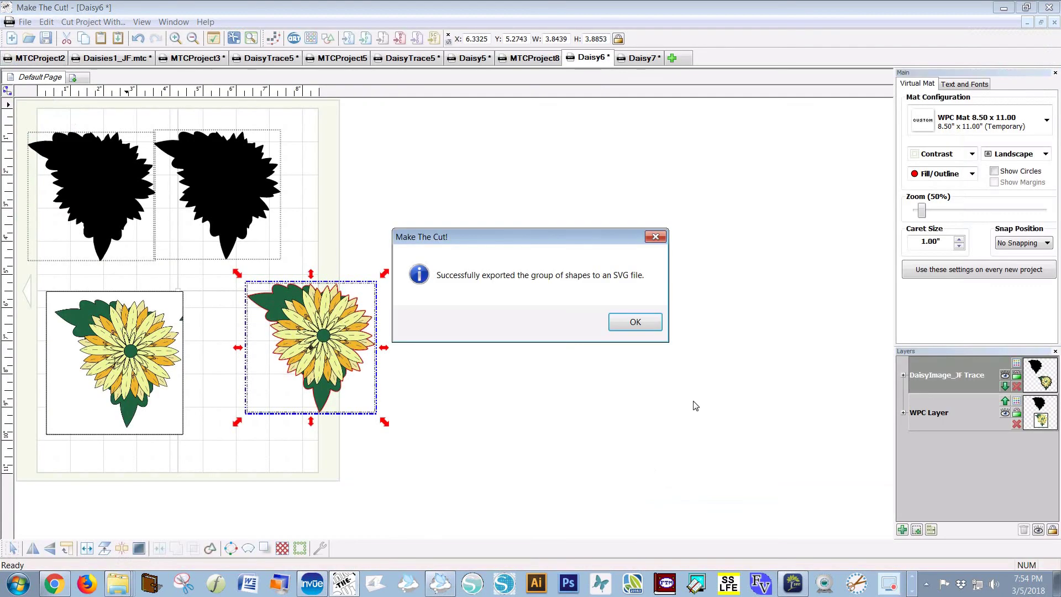
pyautogui.press('Return')
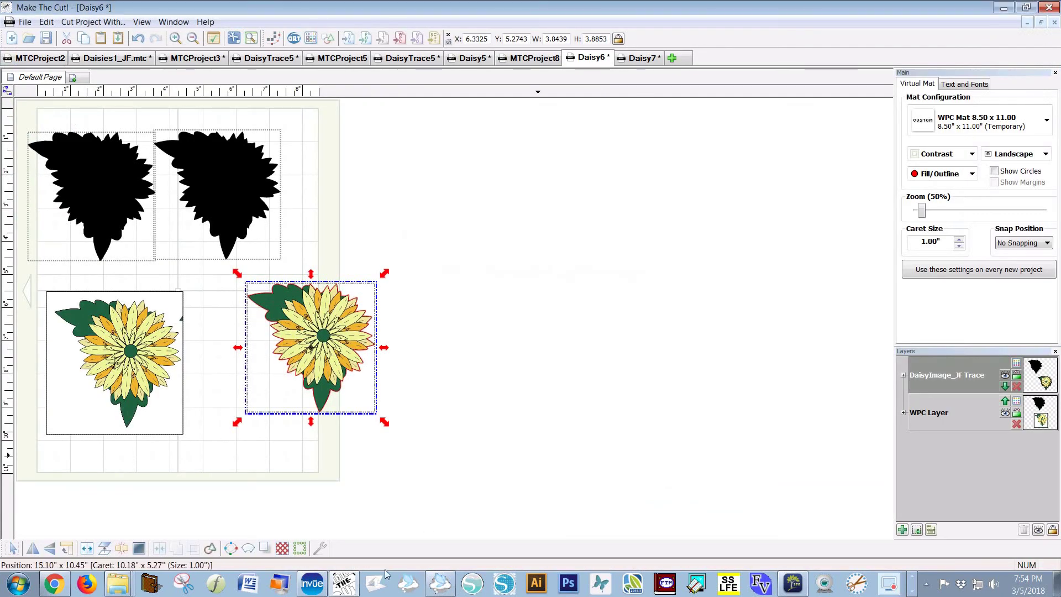
# Switch to InVue and create a new blank 8.5 x 11 in page
pyautogui.click(312, 583)
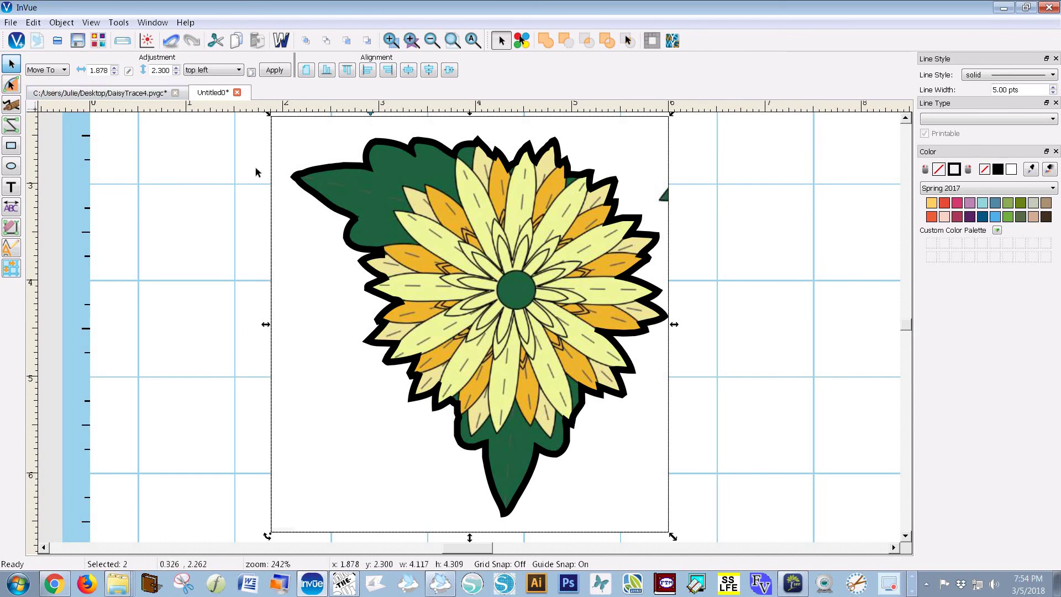
pyautogui.click(37, 42)
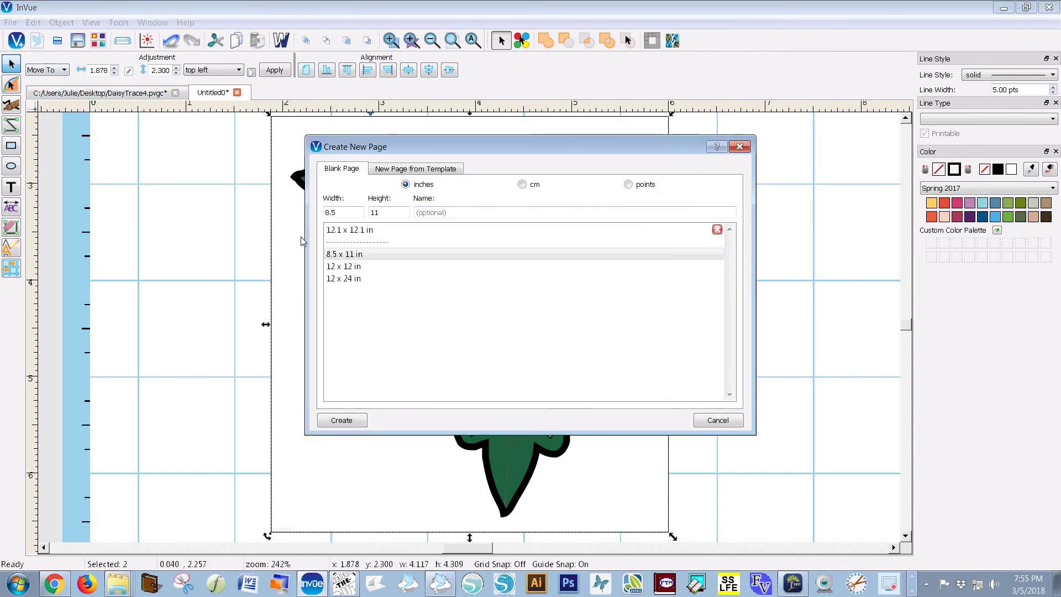
pyautogui.click(342, 420)
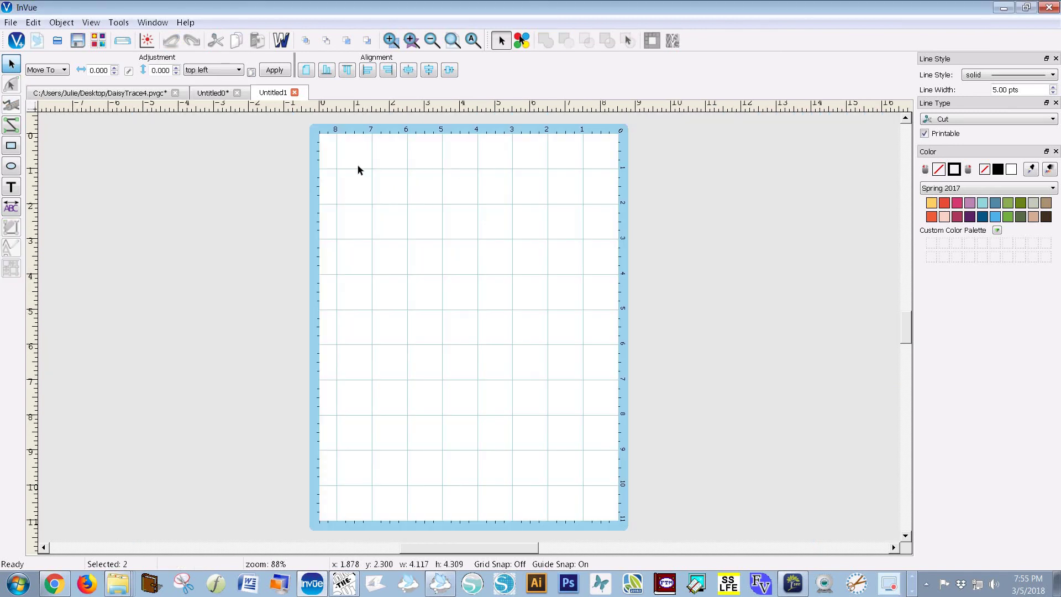
# Import Daisy8.svg at 90 DPI, ignoring its page size, and move the daisy to x 1.139, y 2.062
pyautogui.click(13, 24)
pyautogui.moveTo(38, 176)
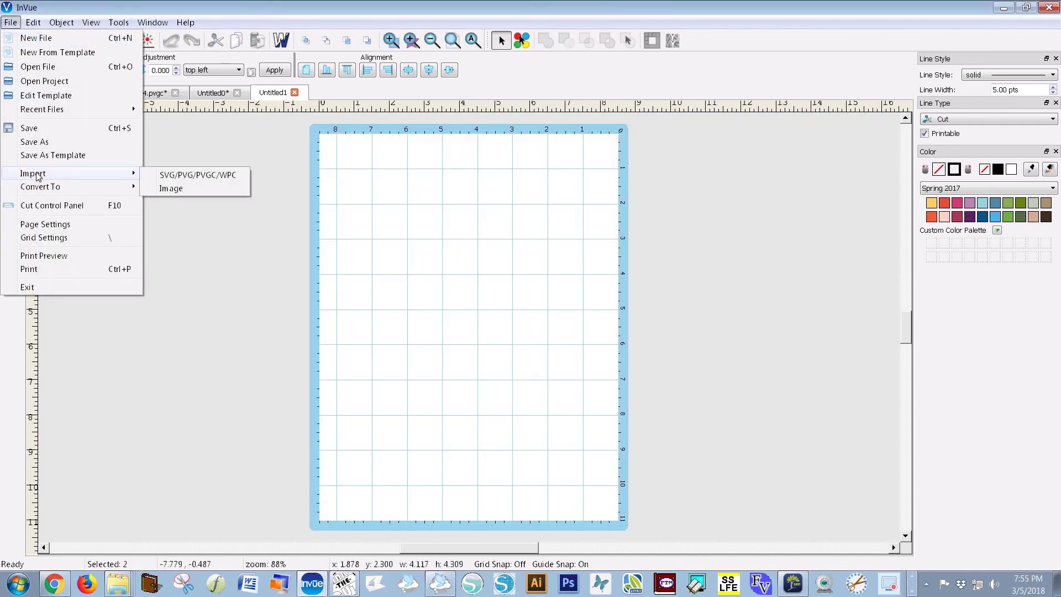
pyautogui.click(213, 174)
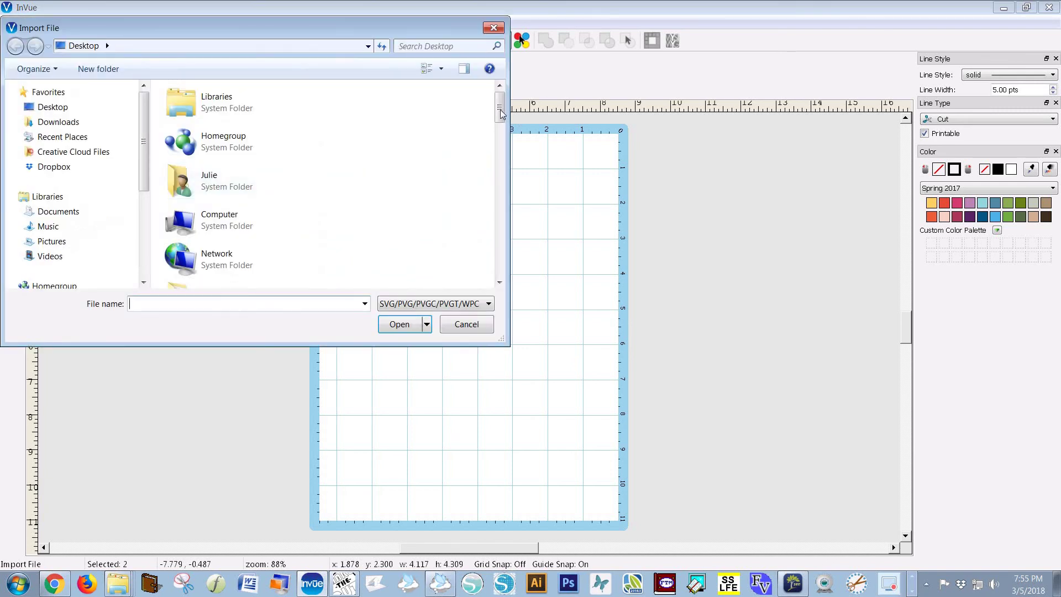
pyautogui.moveTo(500, 114); pyautogui.dragTo(500, 236)
pyautogui.scroll(2, 308, 202)
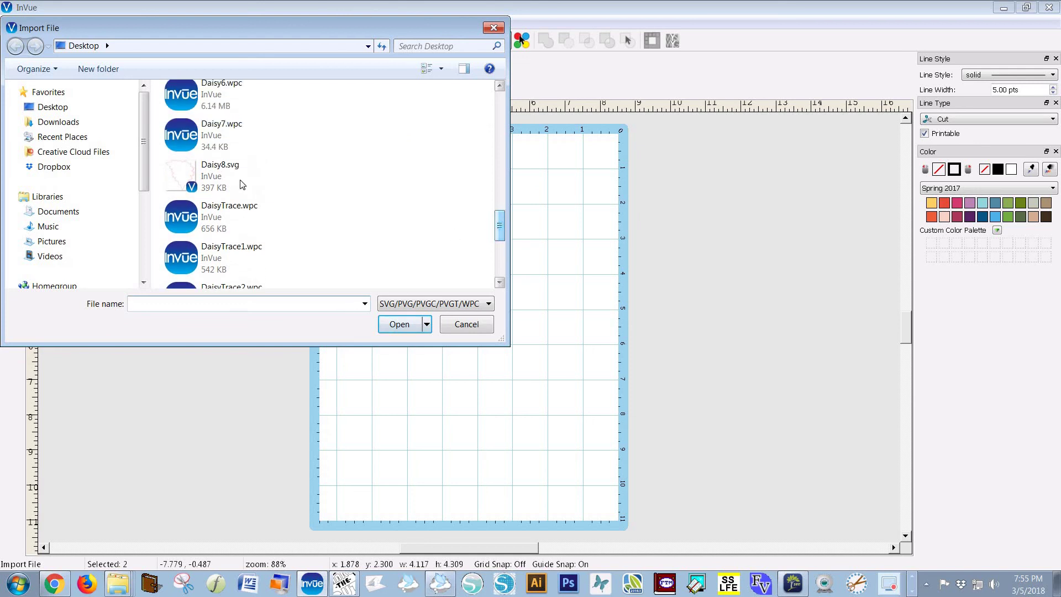
pyautogui.click(243, 177)
pyautogui.click(399, 324)
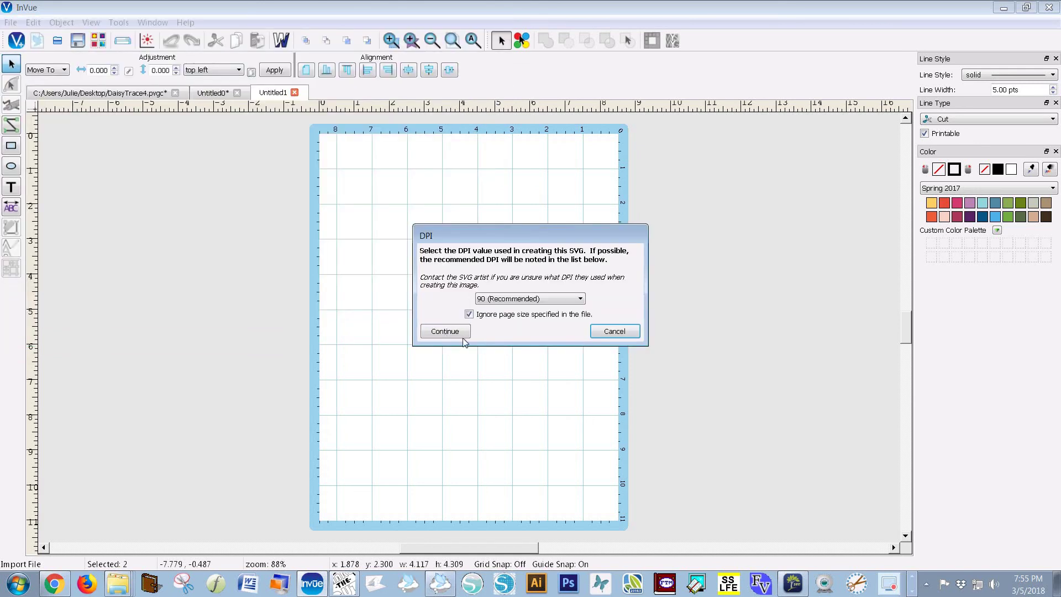
pyautogui.click(463, 334)
pyautogui.moveTo(410, 202); pyautogui.dragTo(444, 265)
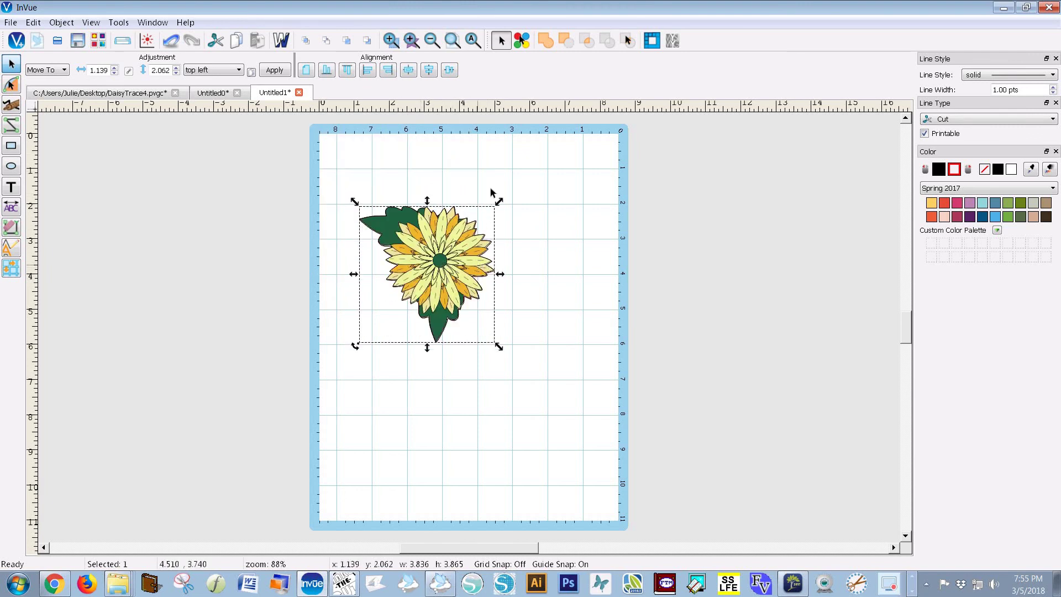
# Check the imported daisy's red cut outline up close and nudge the daisy slightly down to x 1.117, y 2.217
pyautogui.click(391, 40)
pyautogui.moveTo(490, 282); pyautogui.dragTo(336, 173)
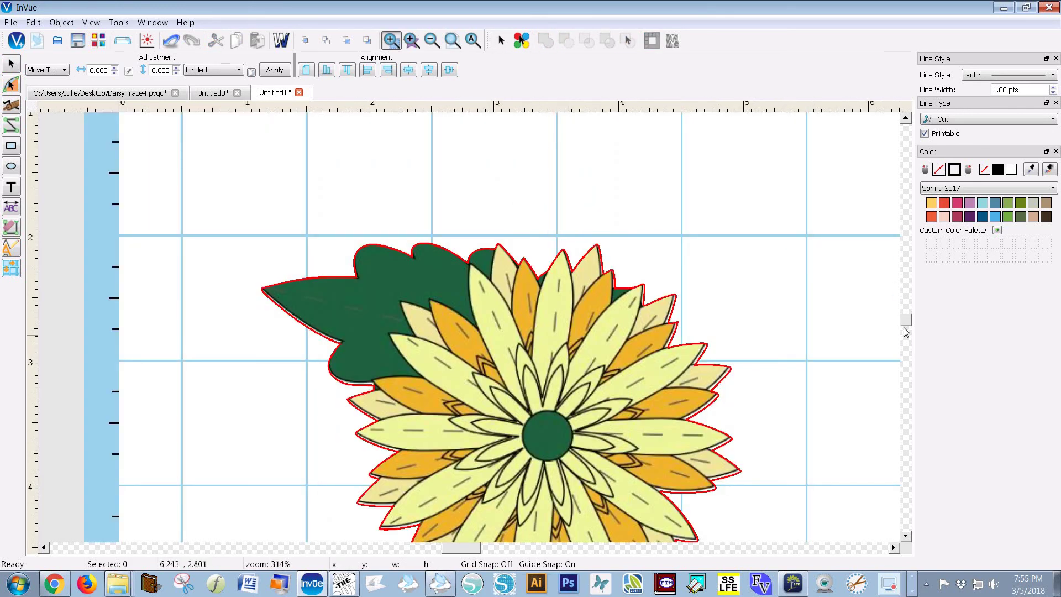
pyautogui.scroll(-4, 907, 327)
pyautogui.scroll(3, 906, 328)
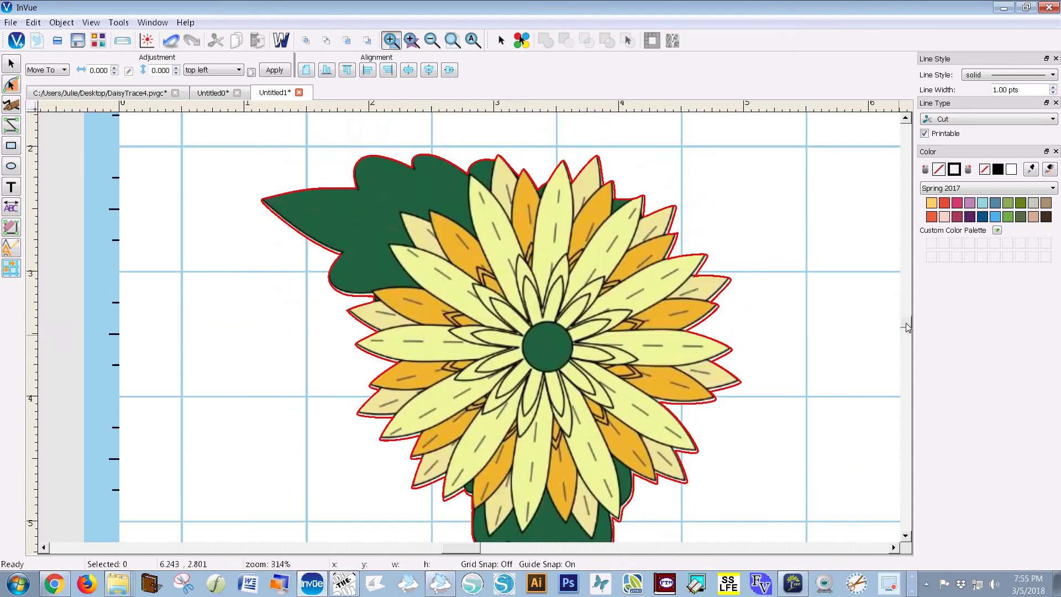
pyautogui.scroll(-2, 907, 328)
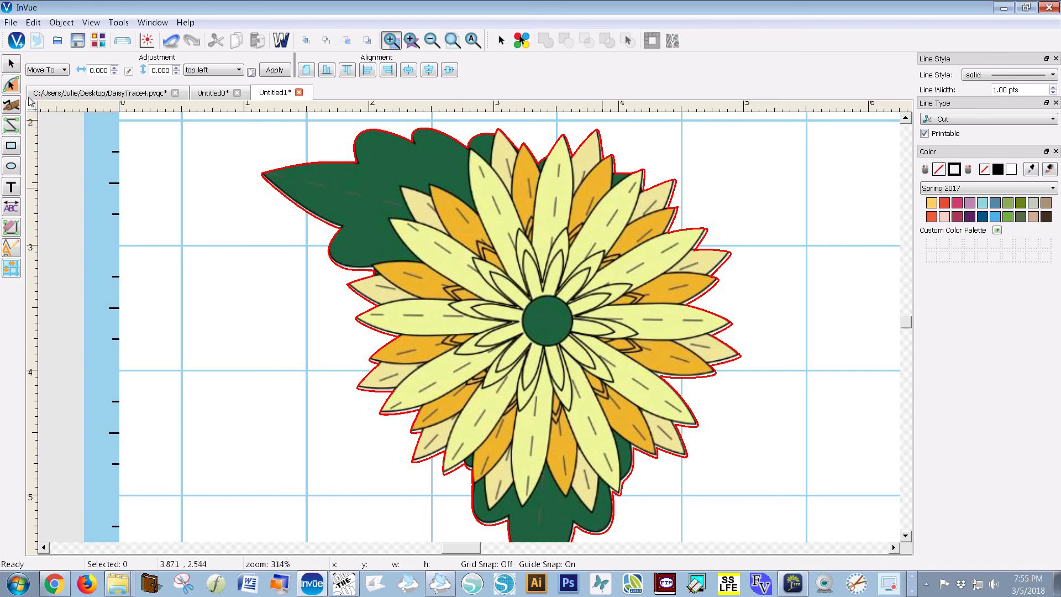
pyautogui.click(574, 162)
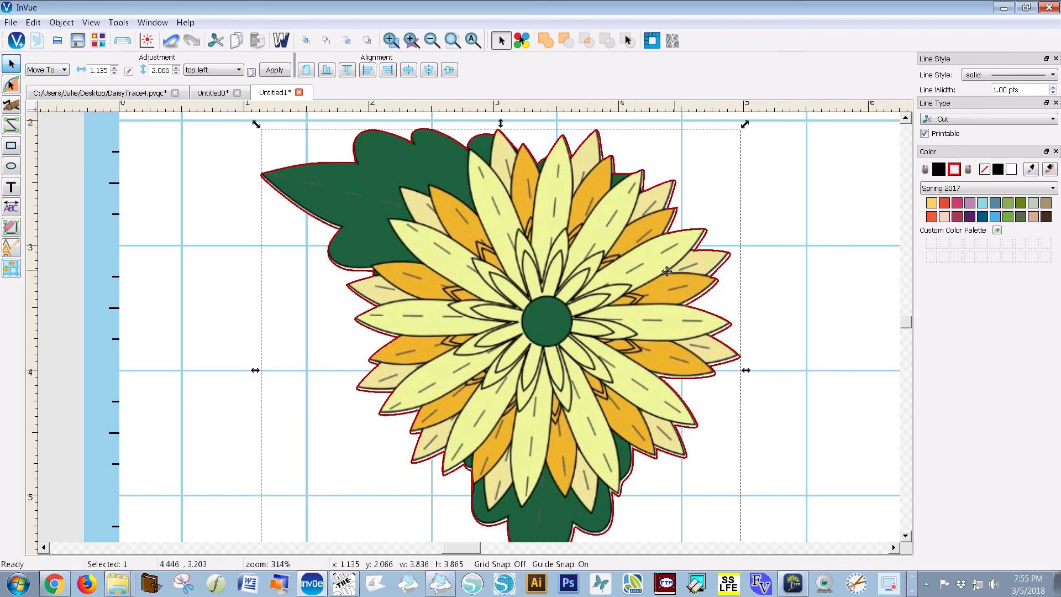
pyautogui.moveTo(661, 265); pyautogui.dragTo(666, 286)
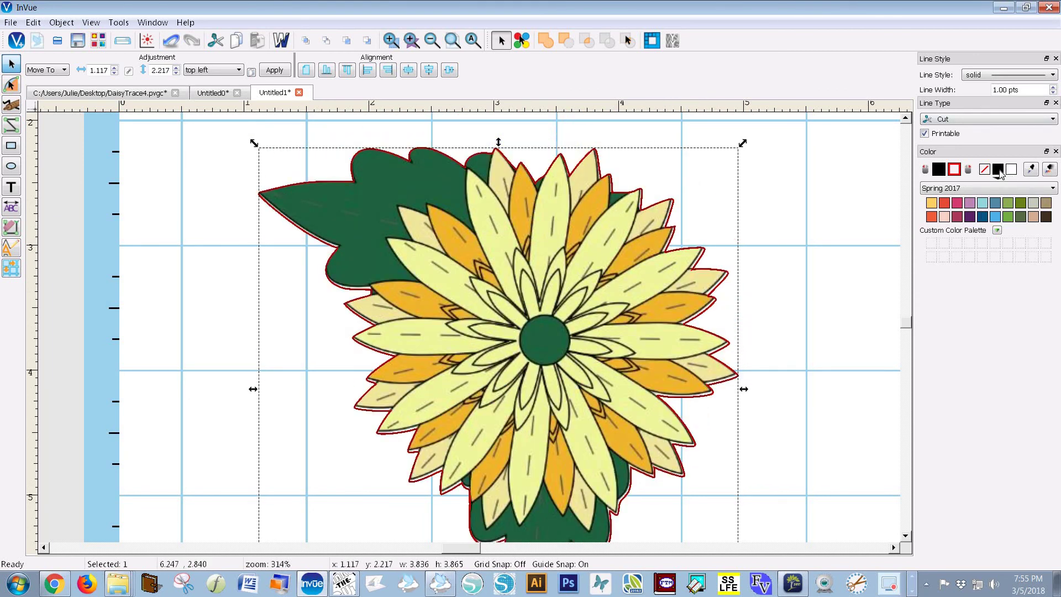
# Give the daisy's outline a 2.25 pt line width and a black line color, and deselect the daisy
pyautogui.click(1053, 87)
pyautogui.click(1053, 87)
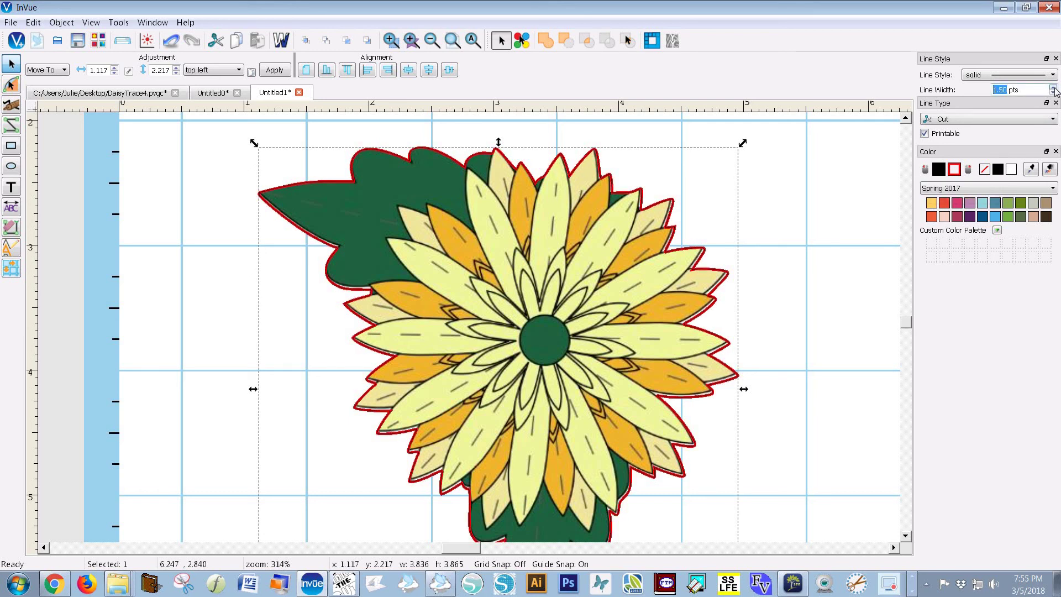
pyautogui.click(1053, 88)
pyautogui.click(1053, 87)
pyautogui.click(1054, 87)
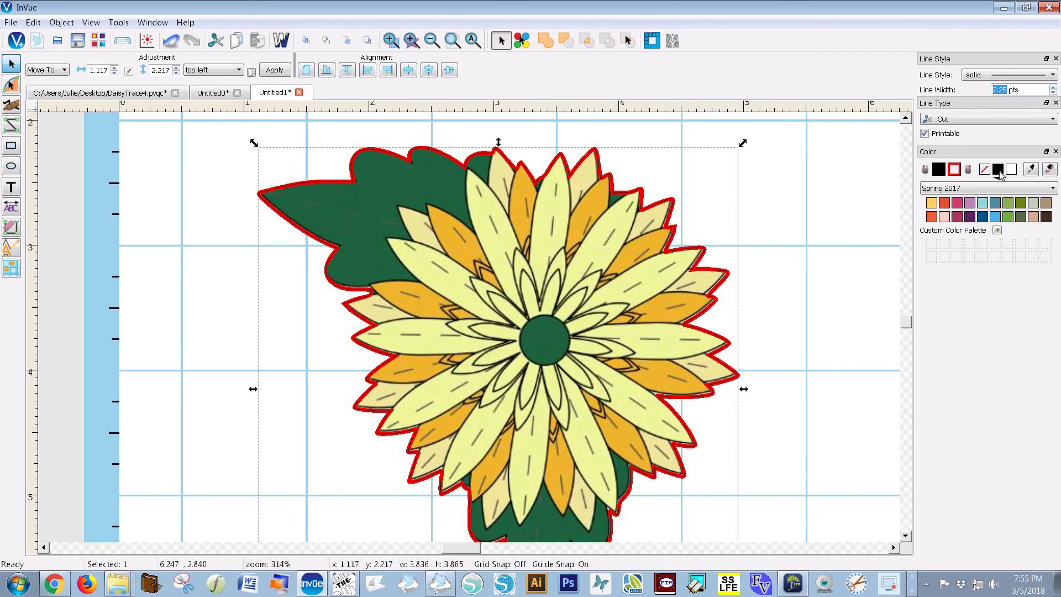
pyautogui.click(997, 169)
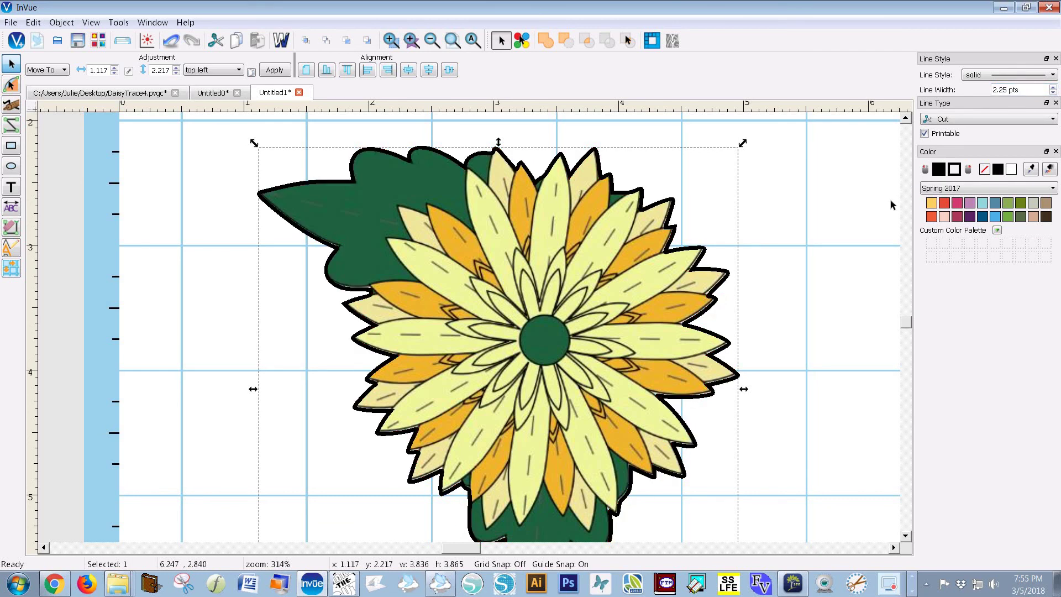
pyautogui.click(884, 296)
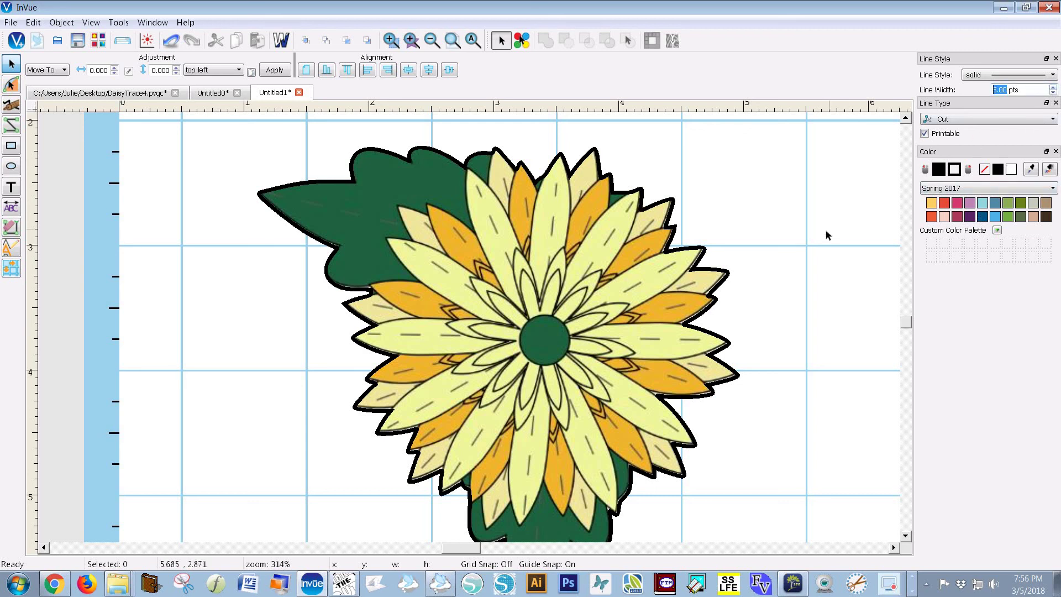
# Examine the black outline around the whole daisy, up close and in relation to the full page
pyautogui.scroll(-3, 907, 332)
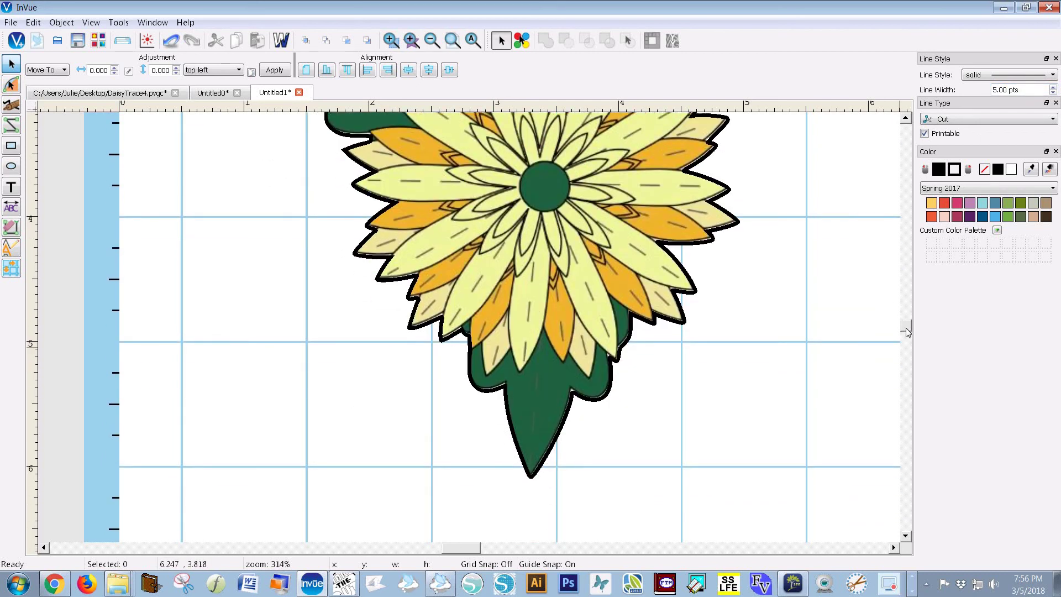
pyautogui.scroll(5, 908, 326)
pyautogui.scroll(-3, 909, 331)
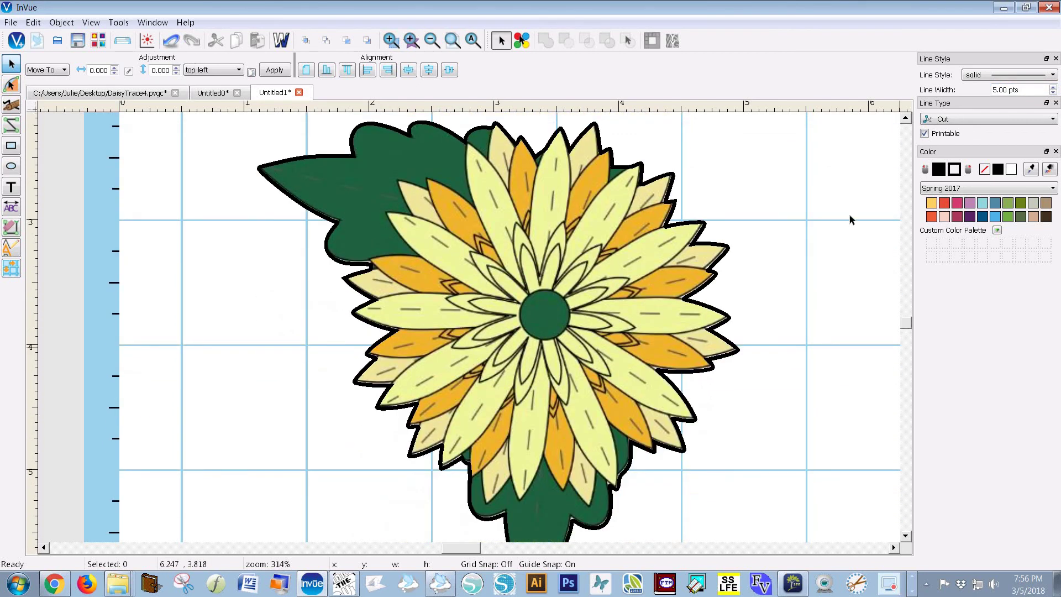
pyautogui.click(471, 42)
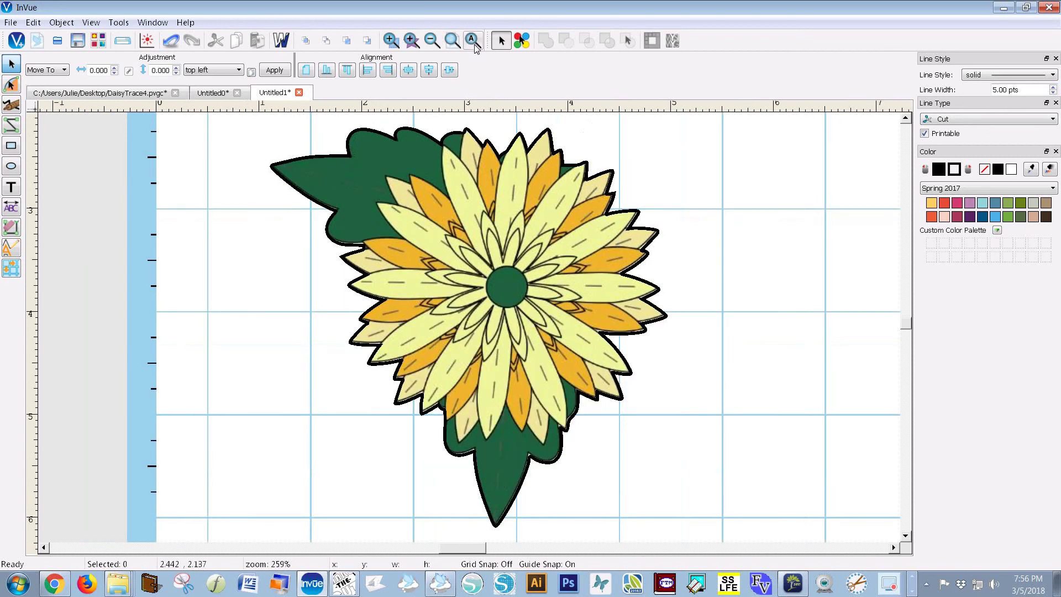
pyautogui.click(431, 42)
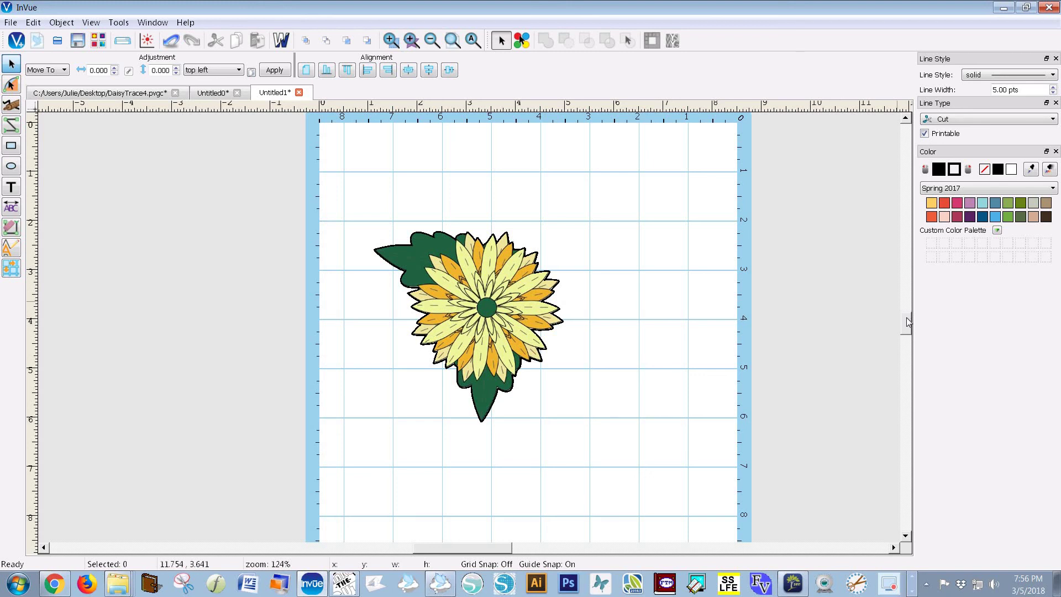
pyautogui.scroll(-1, 906, 322)
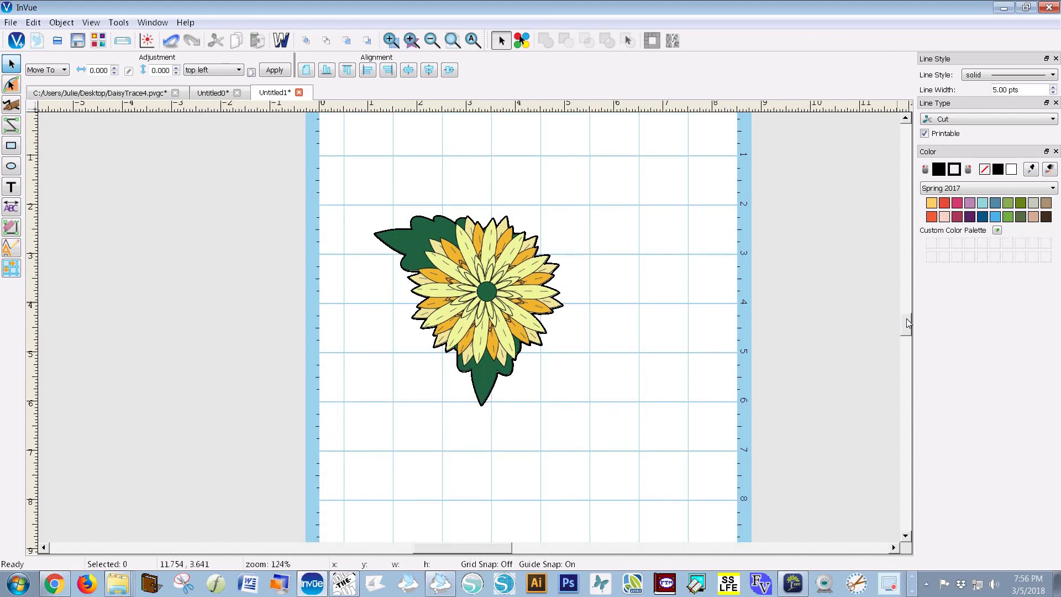